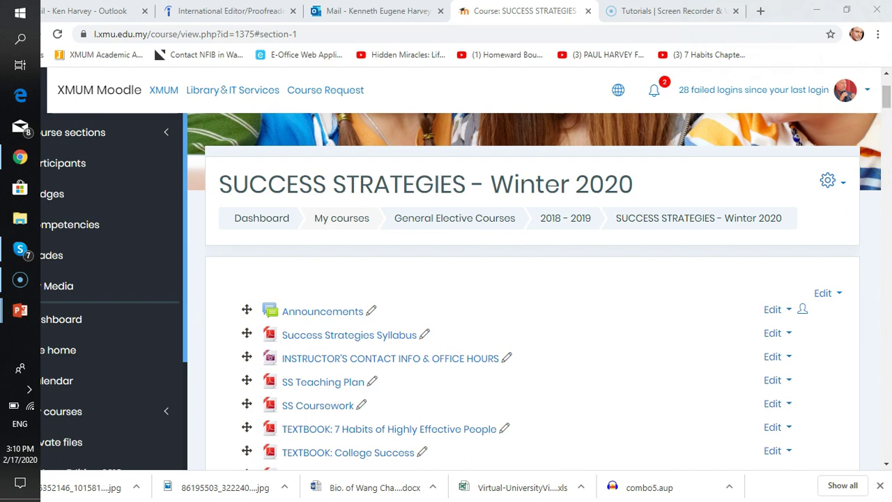
- Examine the options in the account menu and in the course's settings menu, including the one that turns editing off
drag(886, 101, 886, 152)
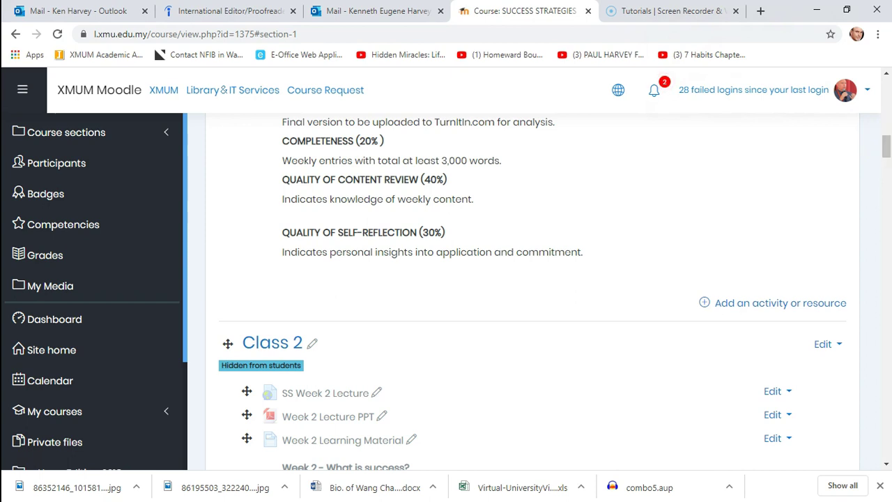
click(867, 90)
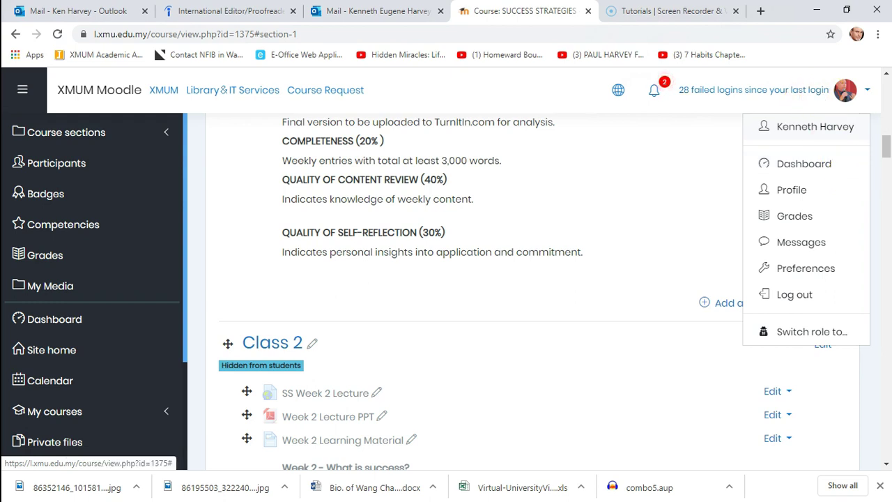
right_click(703, 186)
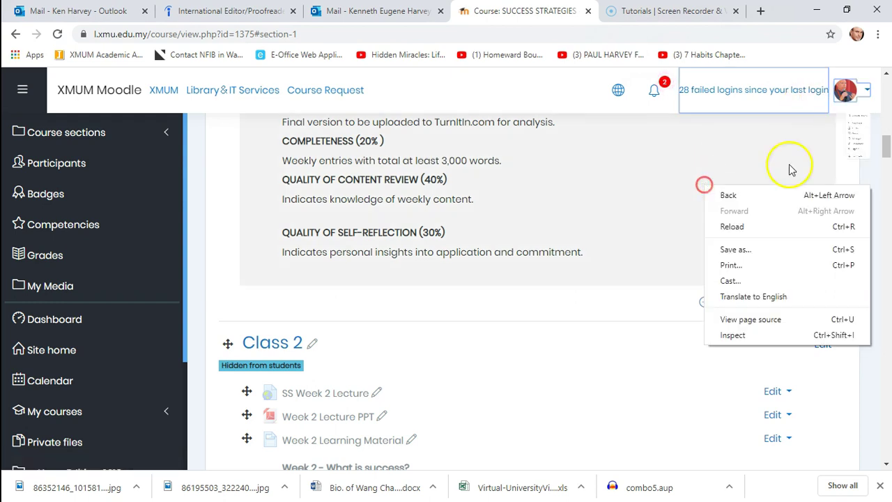
click(883, 163)
drag(883, 162, 877, 61)
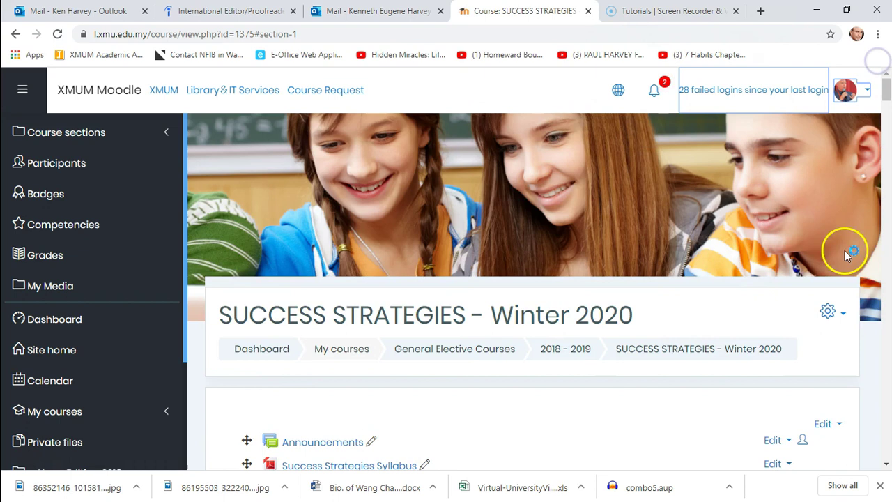
click(833, 313)
click(773, 358)
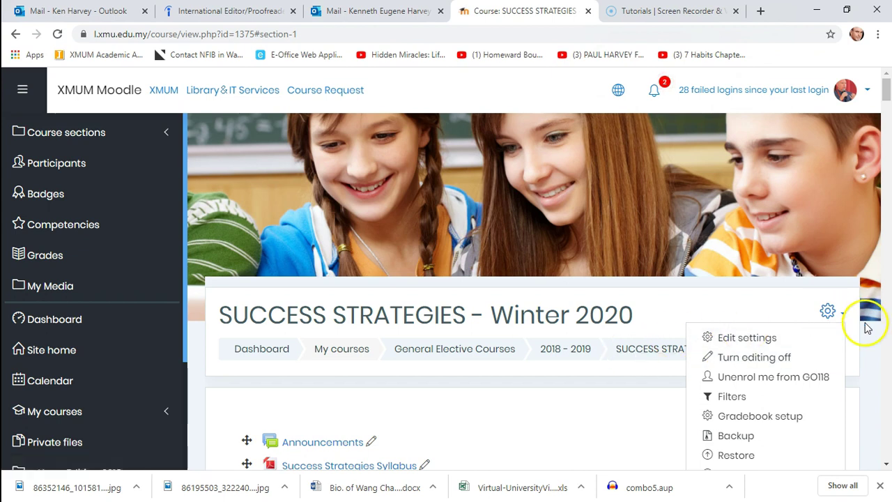
right_click(610, 380)
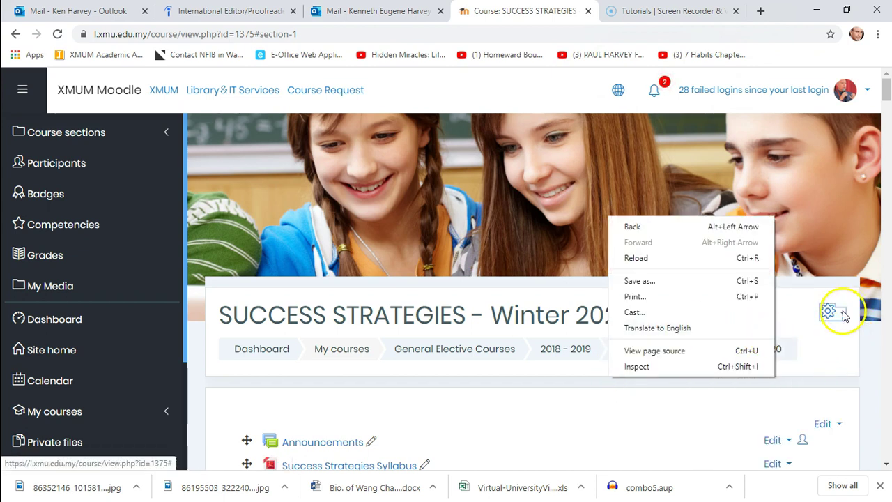
click(840, 343)
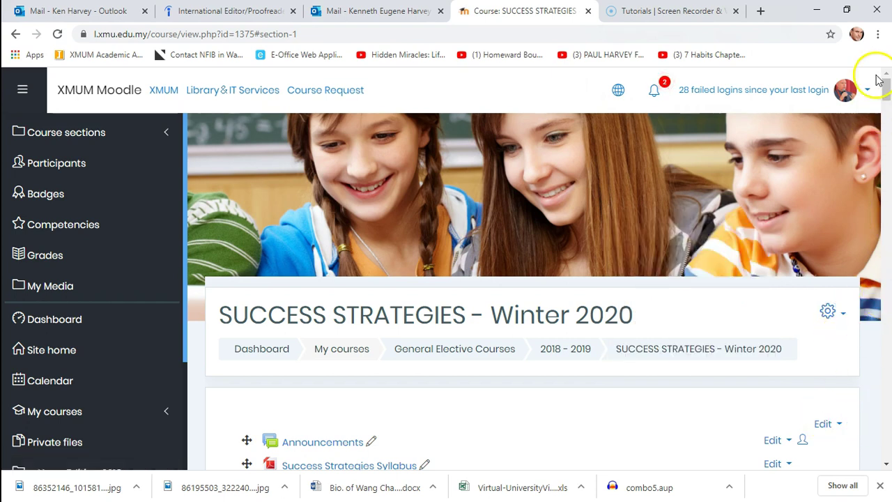
- Start adding a URL resource to the Class 3 section of the course
drag(886, 96, 887, 207)
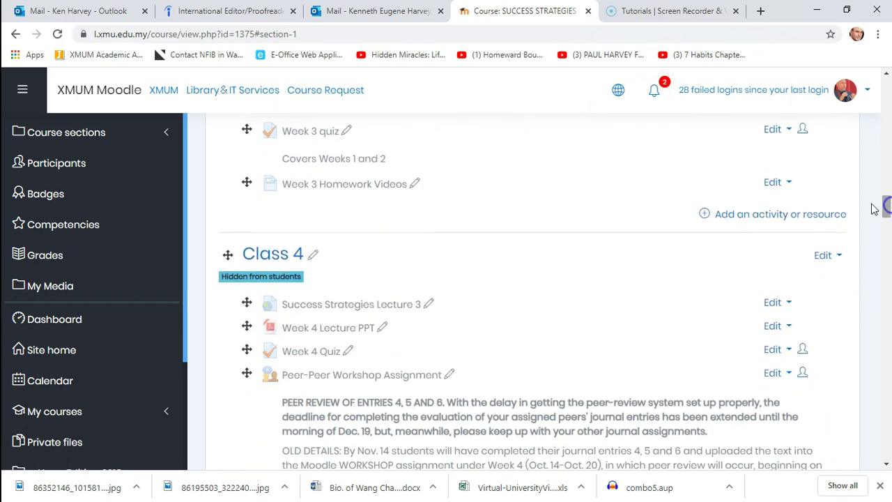
click(786, 218)
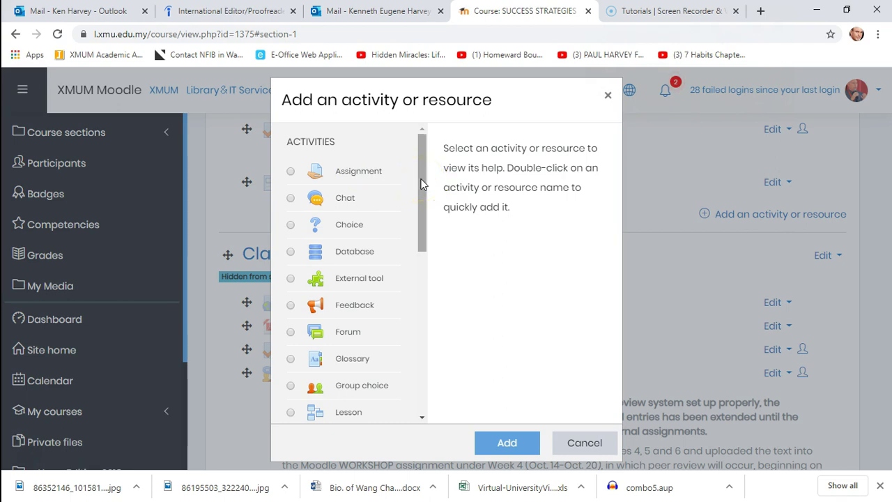
drag(420, 183, 427, 378)
drag(421, 344, 420, 360)
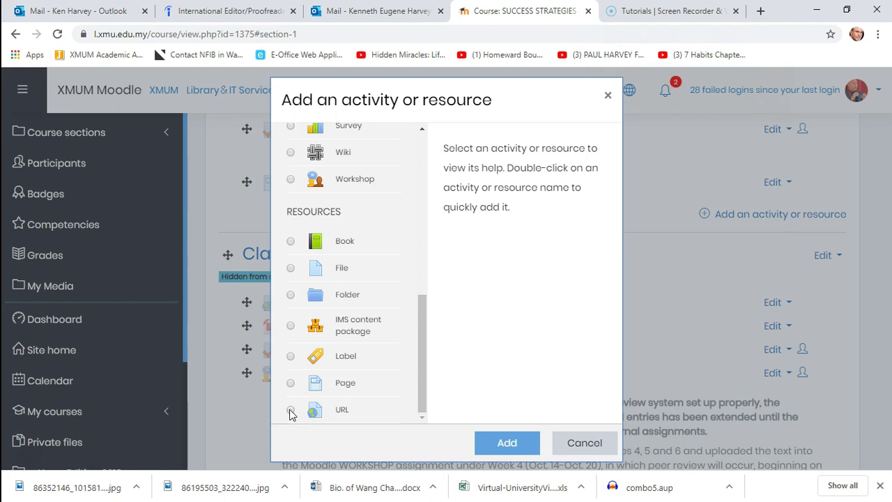
mouse_move(428, 325)
mouse_down()
mouse_move(408, 314)
mouse_move(421, 324)
mouse_up()
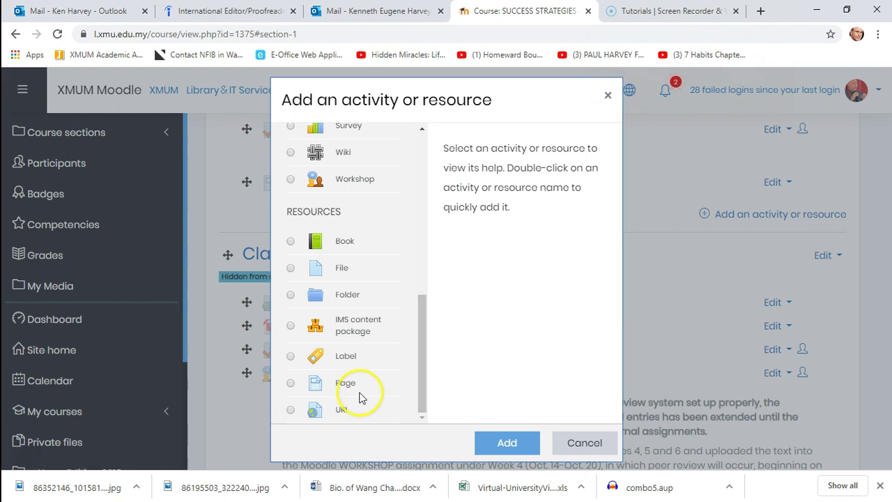
click(342, 411)
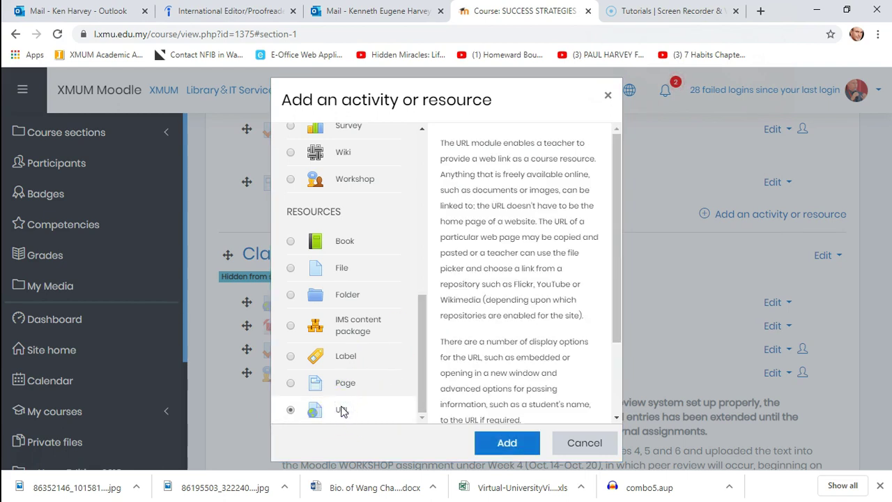
click(508, 449)
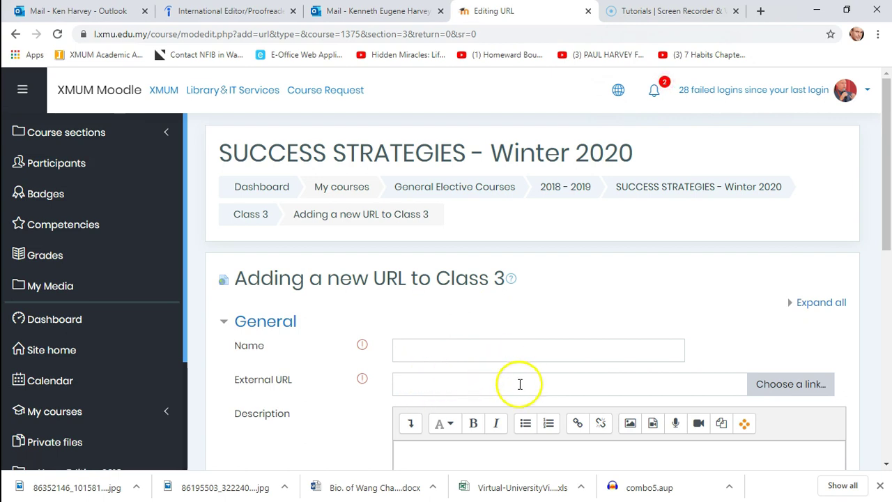
- Review the External URL field and the remaining setting sections of the new URL form
click(643, 376)
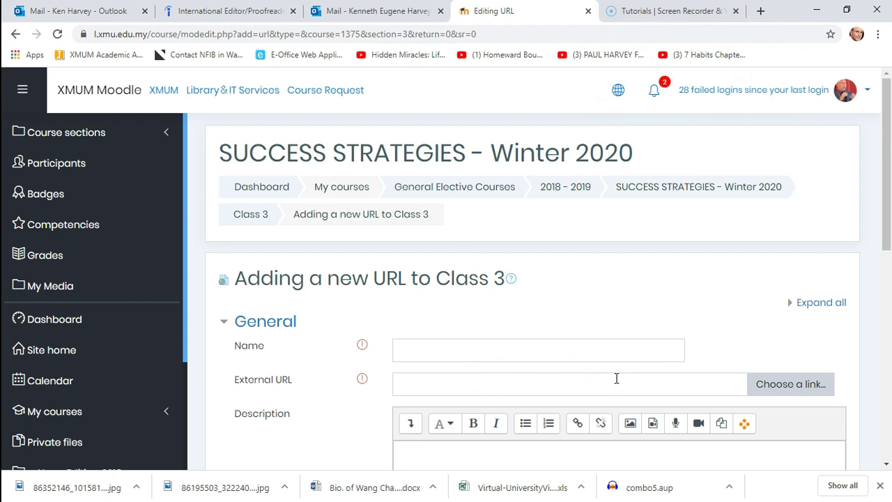
click(593, 376)
click(517, 378)
click(496, 378)
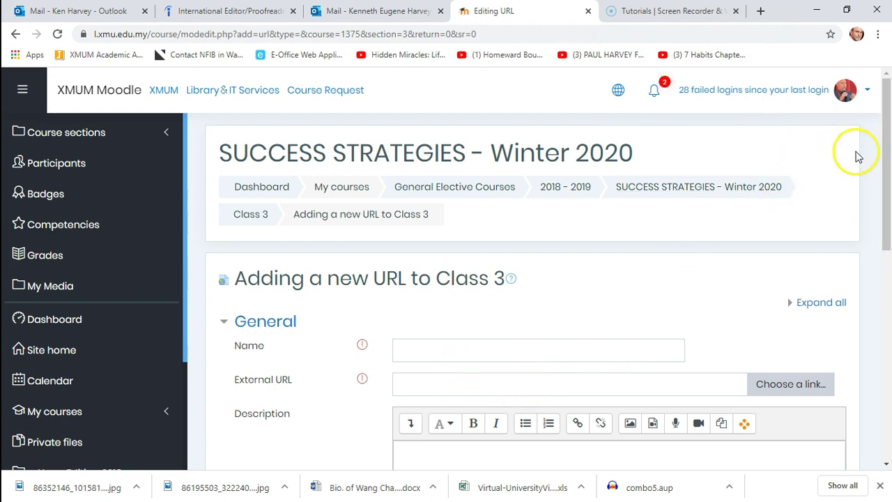
drag(886, 145, 825, 418)
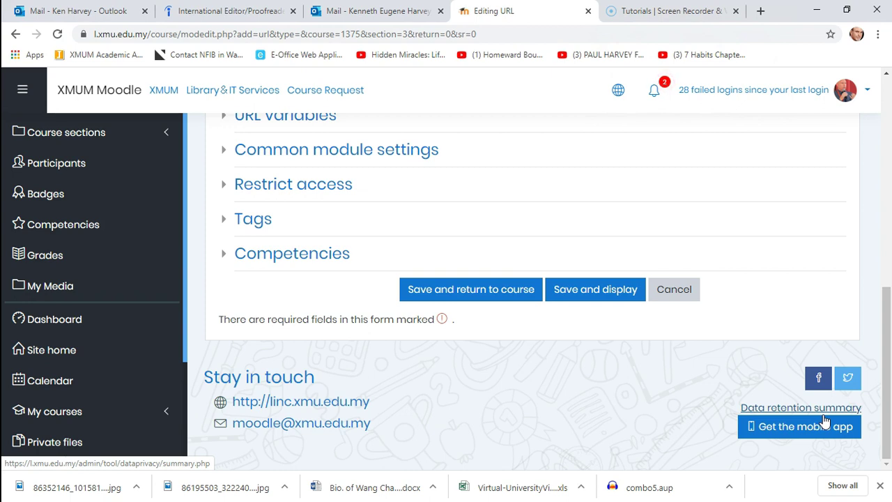
click(824, 424)
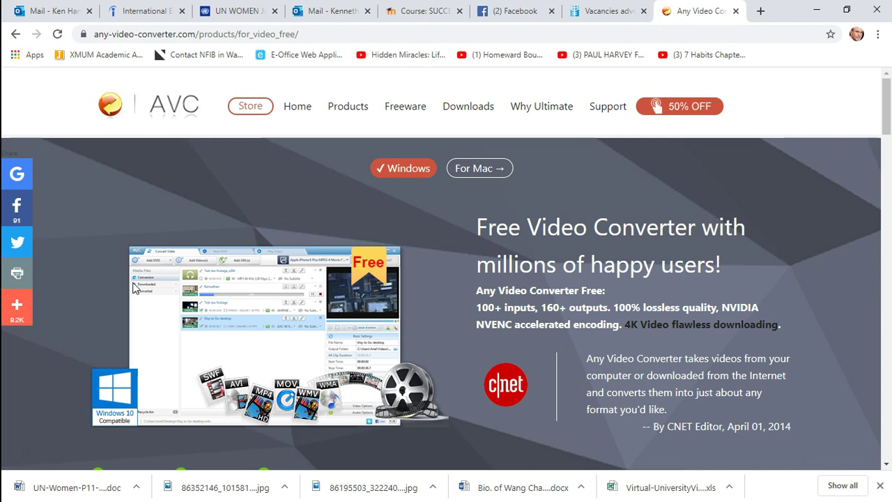
- Switch to Any Video Converter and examine its output profiles for TVs, Huawei phones, Apple iPhone, portable players and common audio formats
click(410, 168)
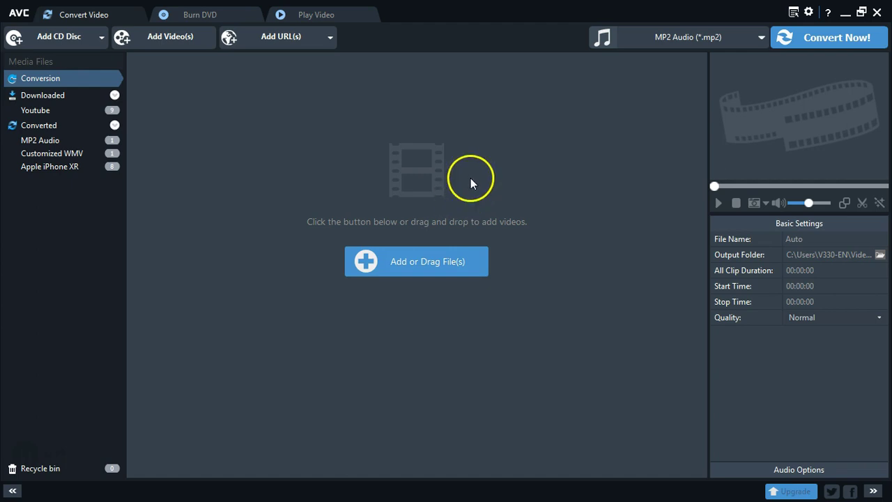
click(761, 37)
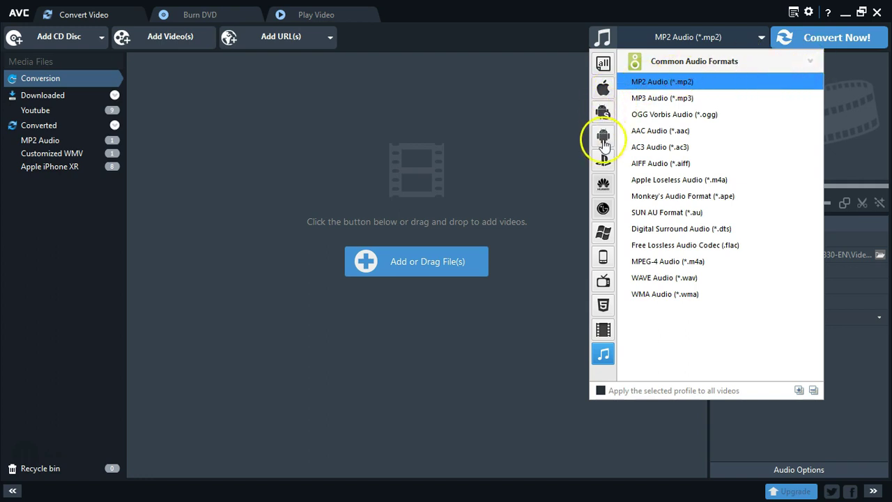
click(603, 281)
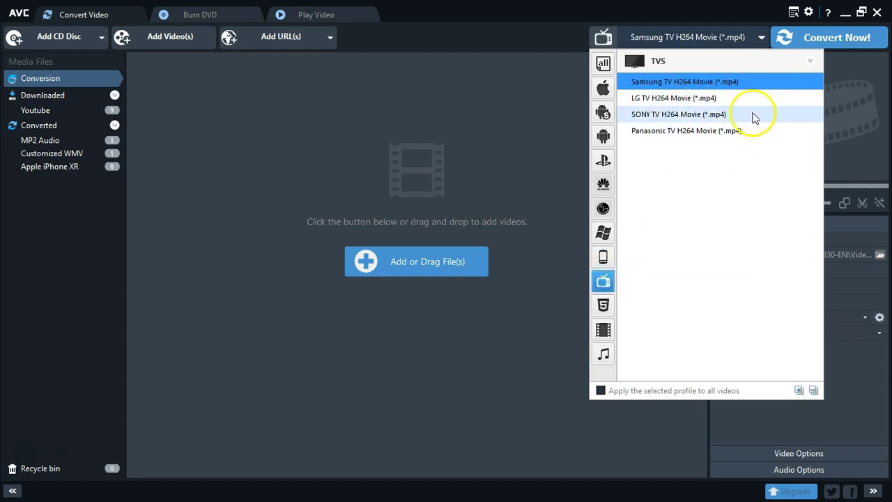
click(603, 186)
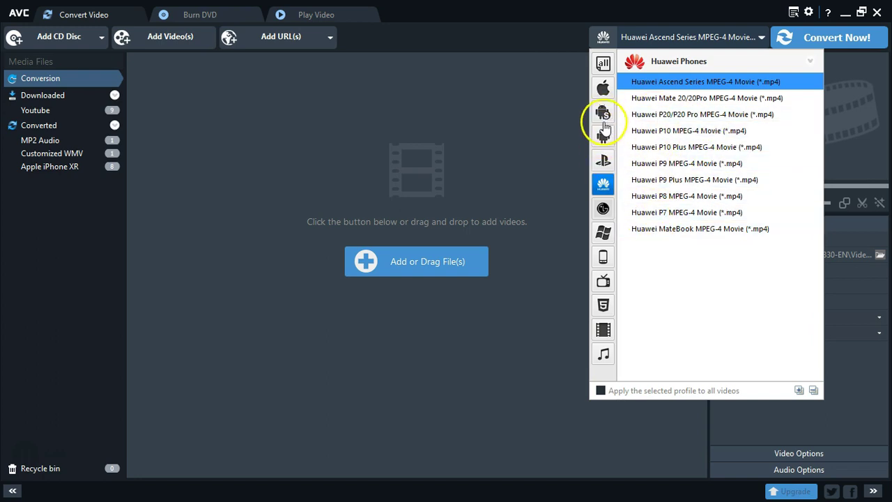
click(604, 91)
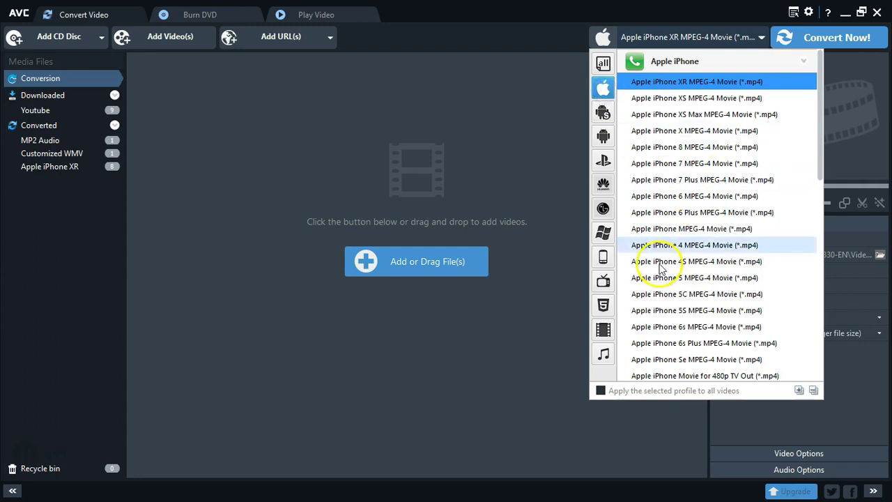
click(604, 330)
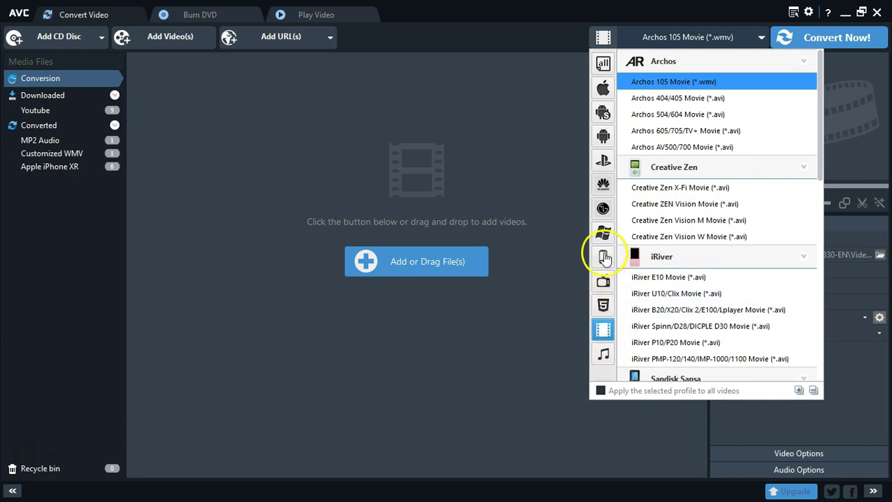
click(601, 283)
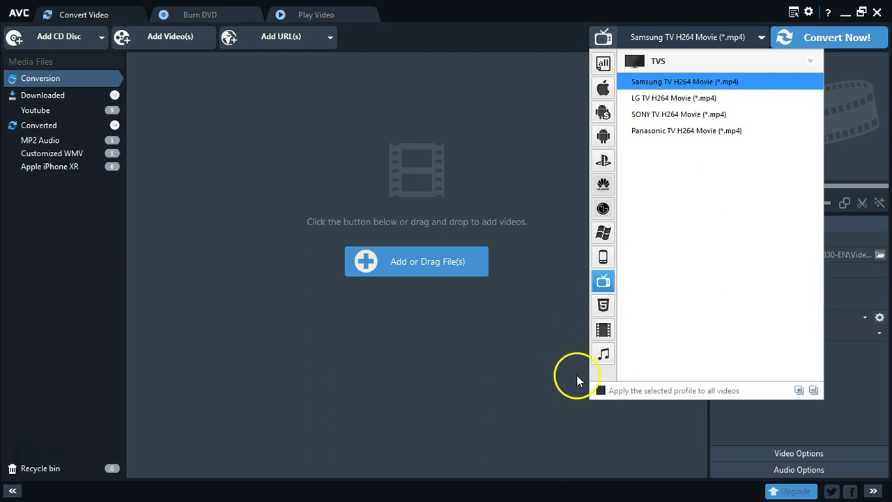
click(602, 355)
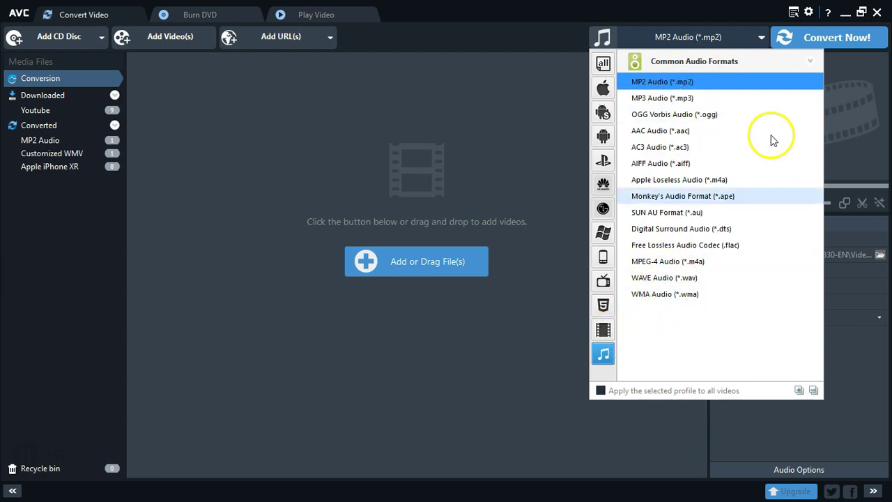
- Add an empty URL row for importing a video from the internet, and cancel the import
click(282, 38)
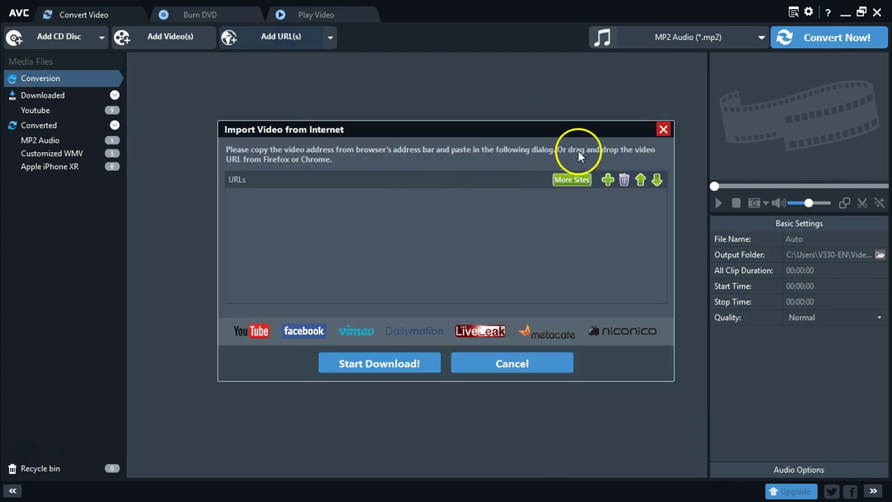
click(606, 181)
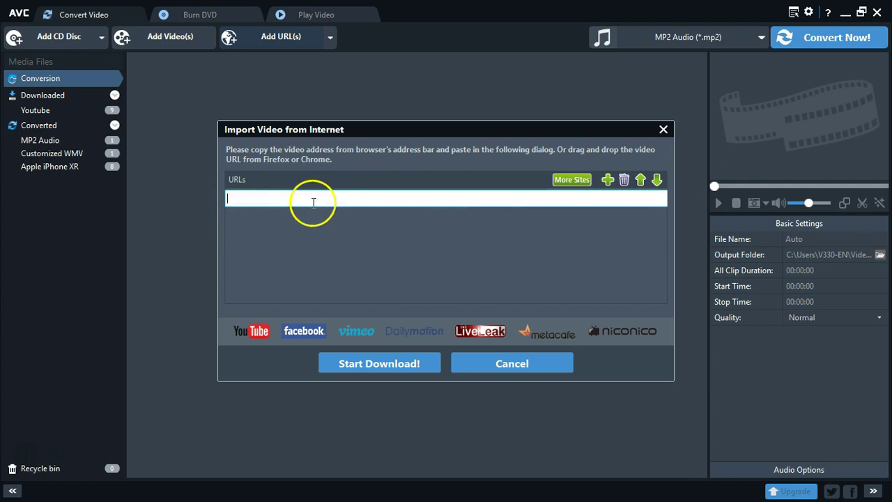
click(512, 365)
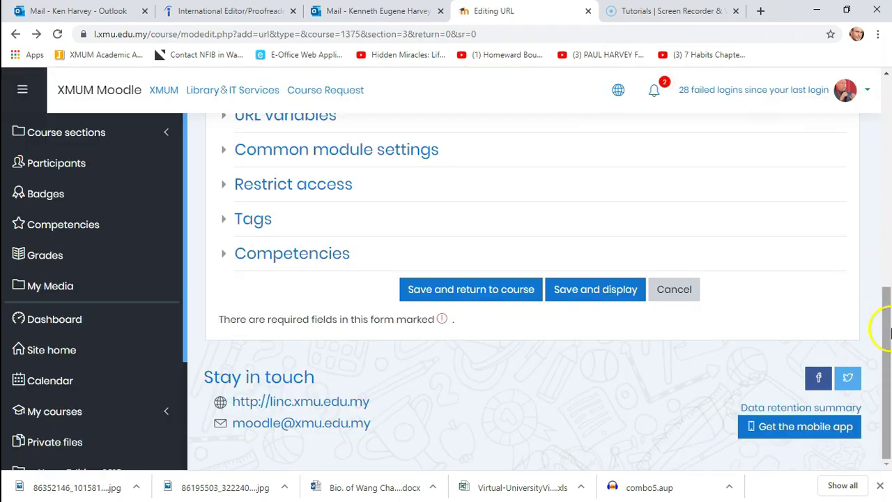
- Switch back to the Moodle course, cancel the new URL form, and start adding a Quiz activity to Class 3
click(675, 292)
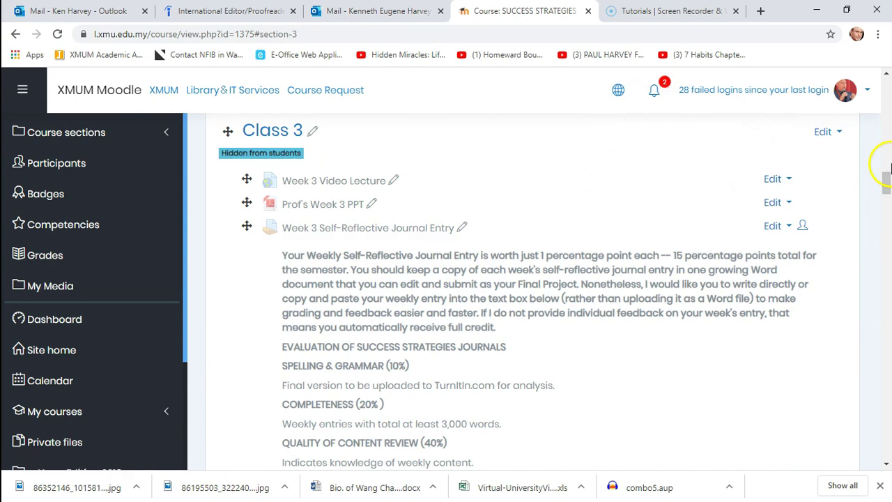
drag(889, 167, 886, 194)
click(780, 310)
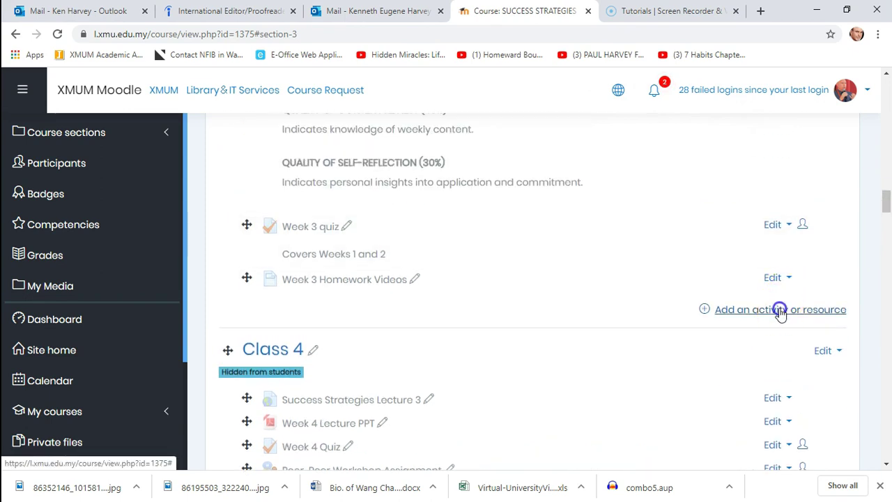
drag(423, 187, 434, 261)
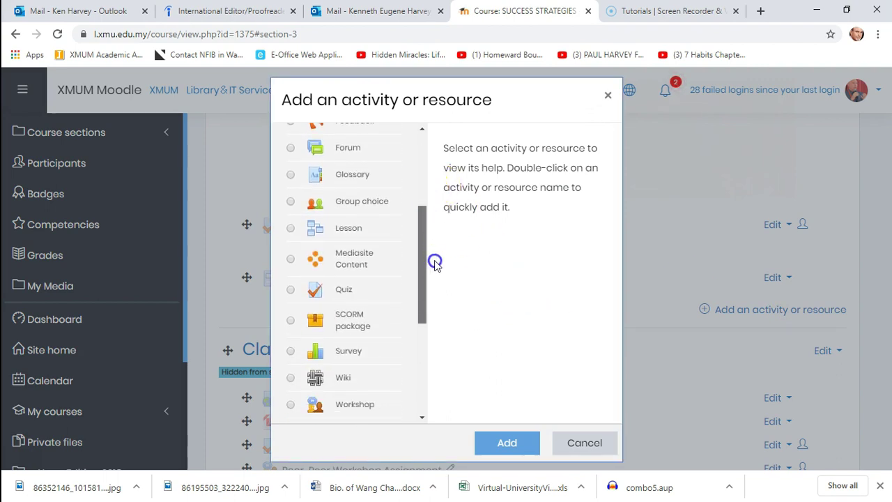
click(342, 291)
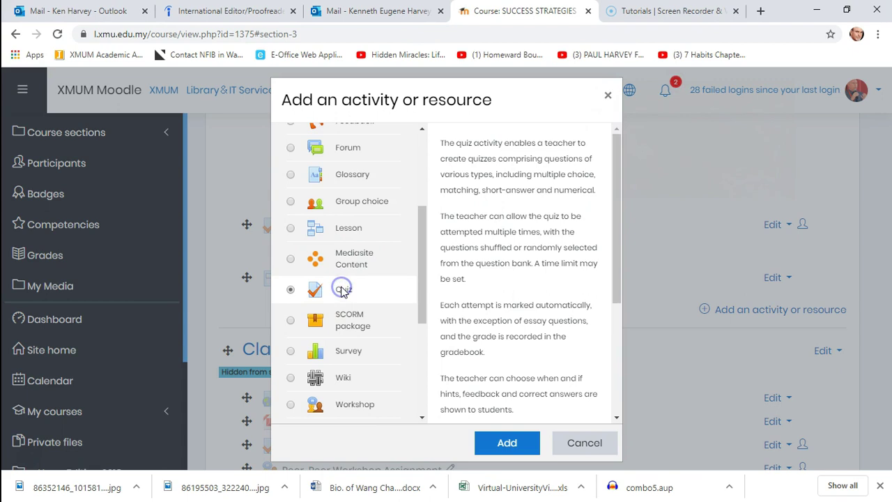
click(507, 442)
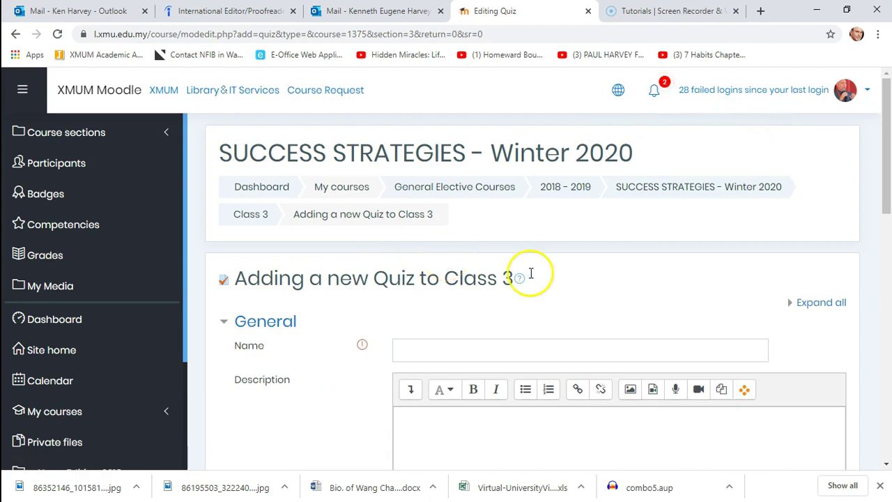
- Give the new Class 3 quiz a name beginning with "Test Examp"
click(480, 349)
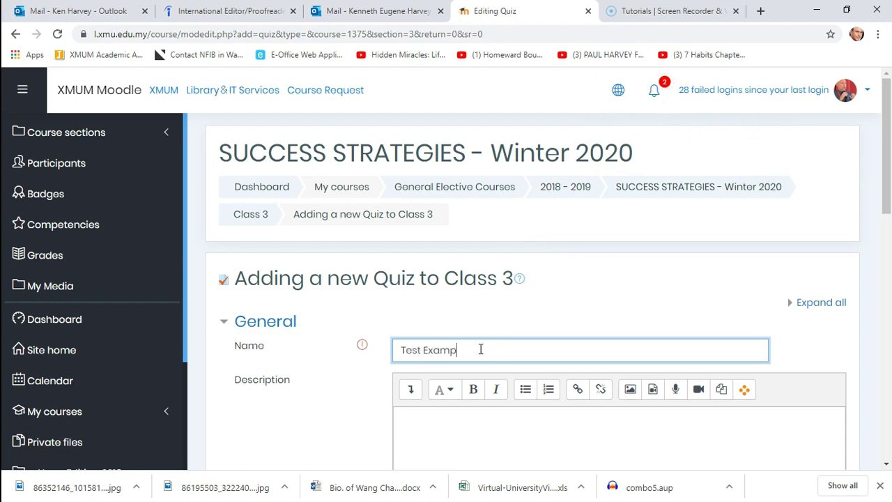
drag(886, 115, 888, 185)
scroll(632, 227, up, 3)
drag(885, 127, 887, 214)
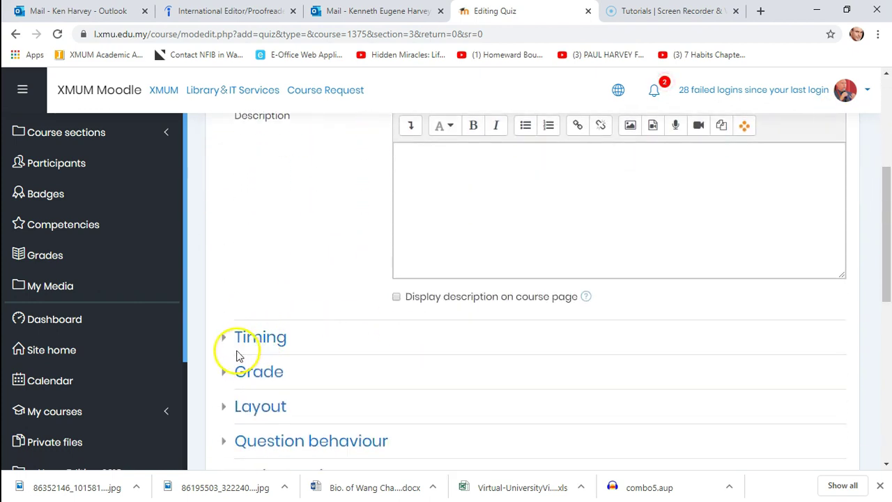
- Expand the quiz's Timing settings and enable both the opening and closing dates
click(275, 343)
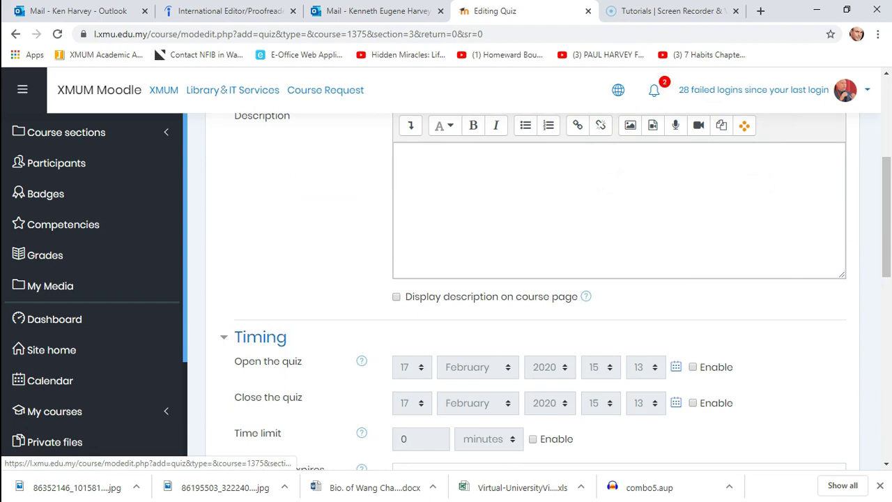
click(885, 180)
drag(885, 180, 887, 208)
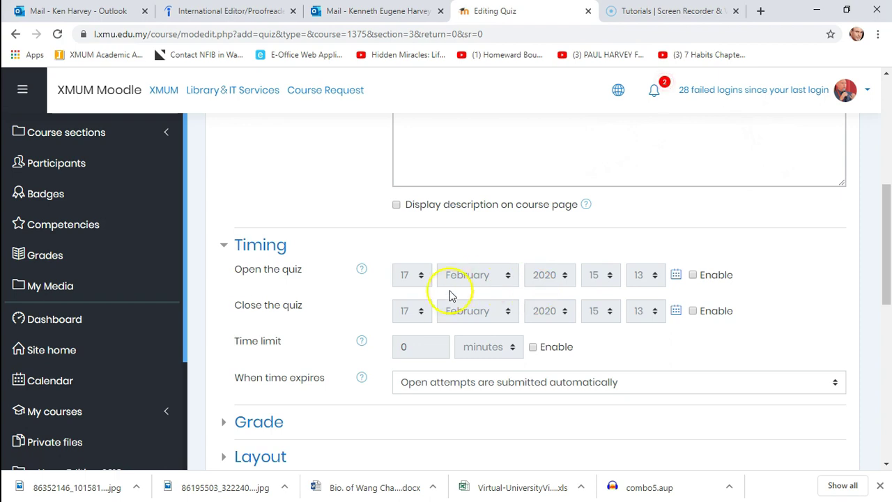
click(420, 276)
mouse_move(885, 231)
mouse_down()
mouse_move(887, 269)
mouse_move(882, 223)
mouse_up()
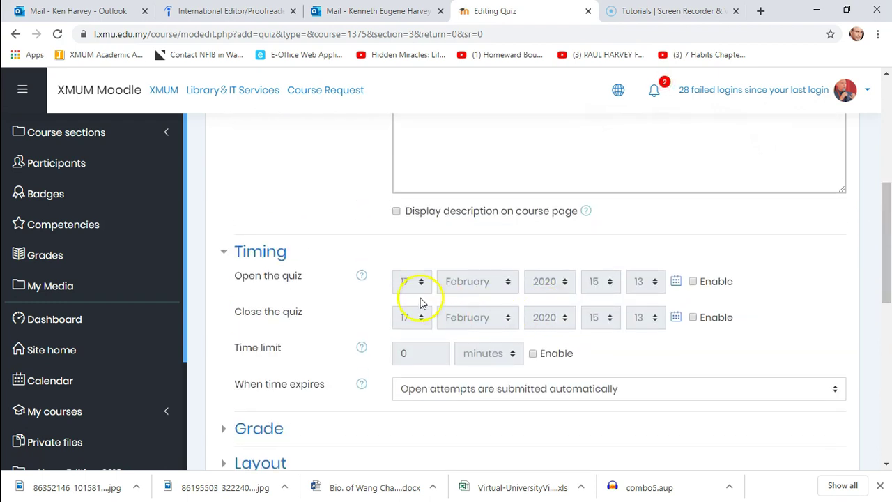
click(692, 282)
click(692, 317)
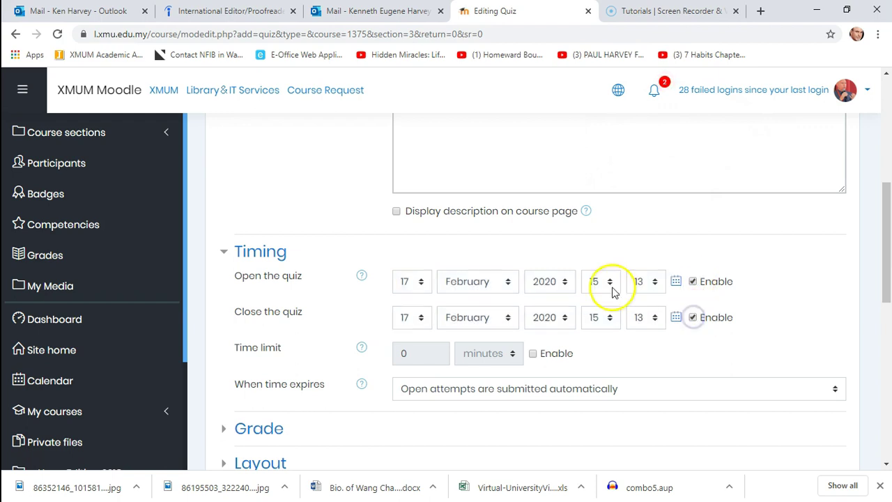
- Set the day the quiz opens to 18 February 2020
click(420, 281)
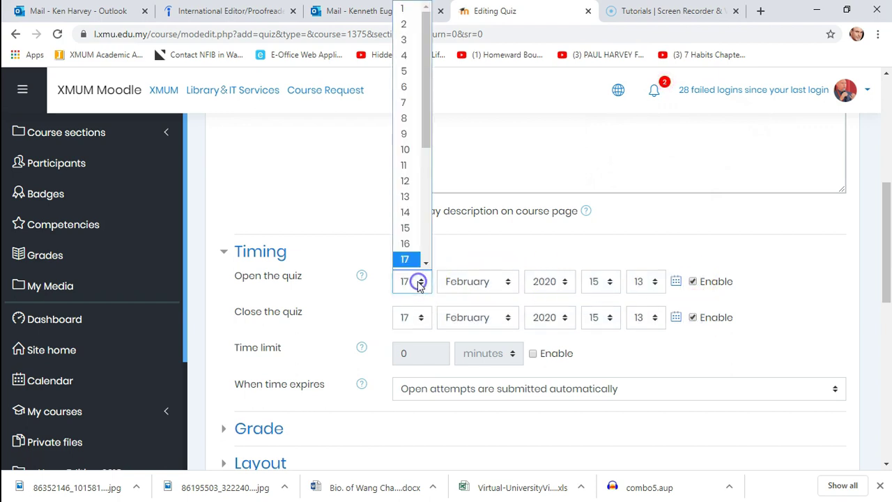
key(Down)
key(Down)
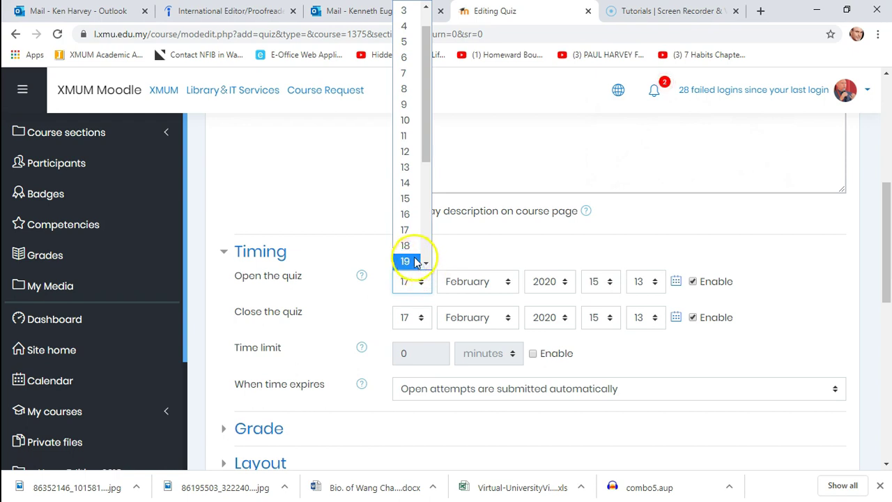
click(407, 245)
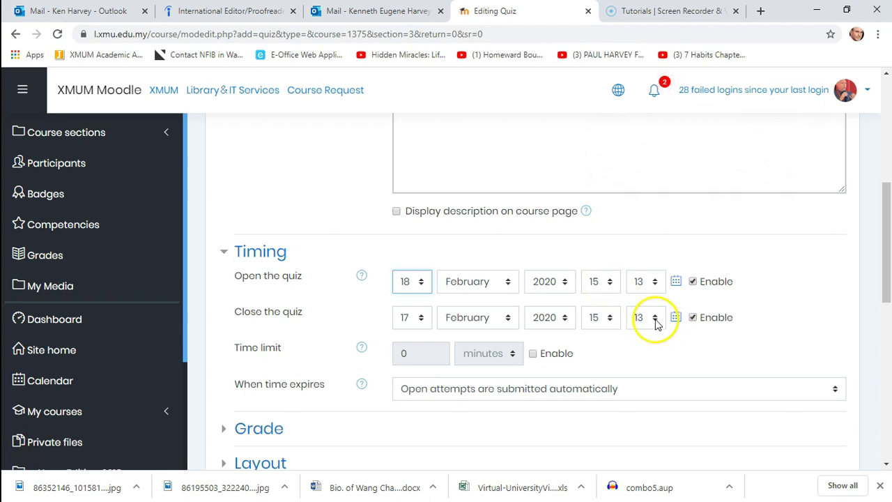
- Set the quiz to close on 18 February 2020 with the closing hour at 20
click(610, 318)
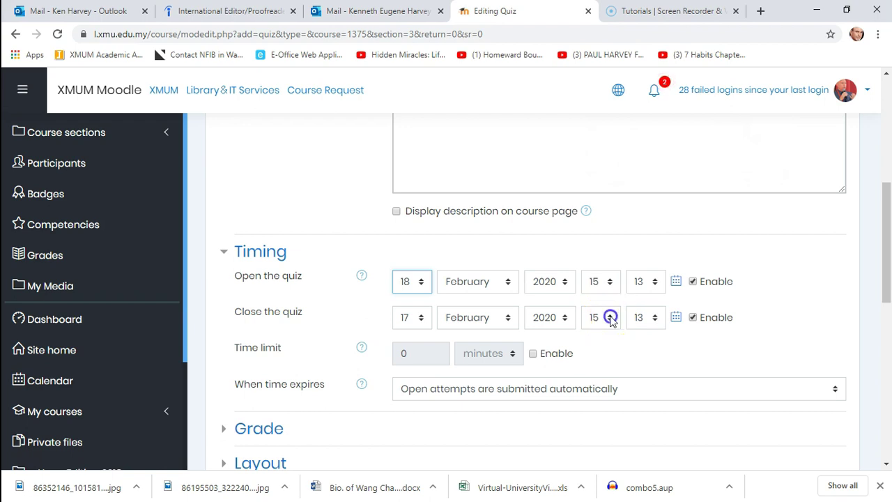
drag(612, 224, 619, 262)
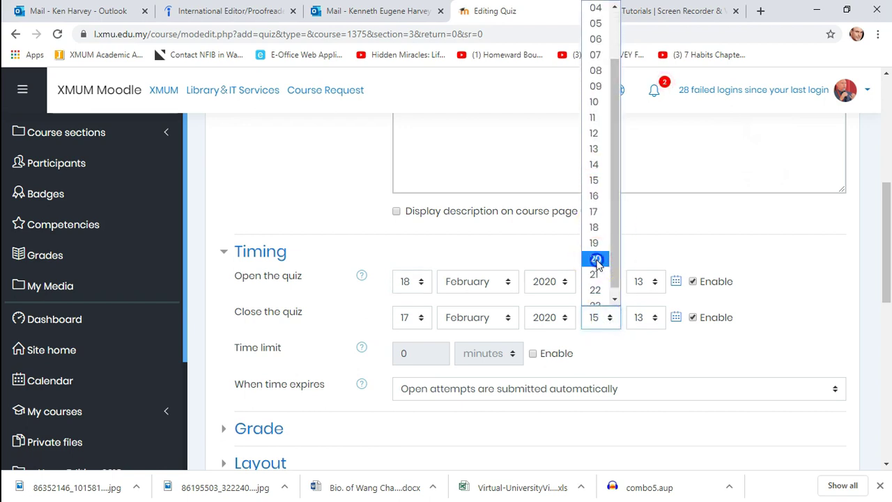
click(596, 259)
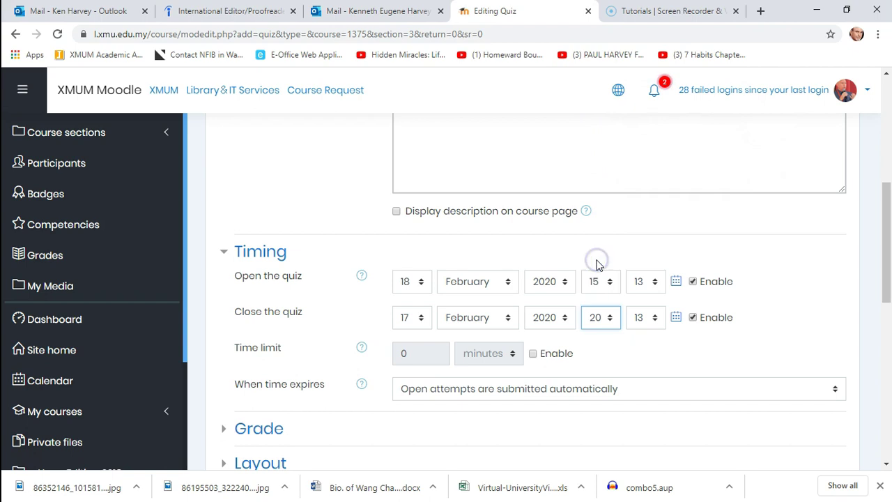
click(417, 321)
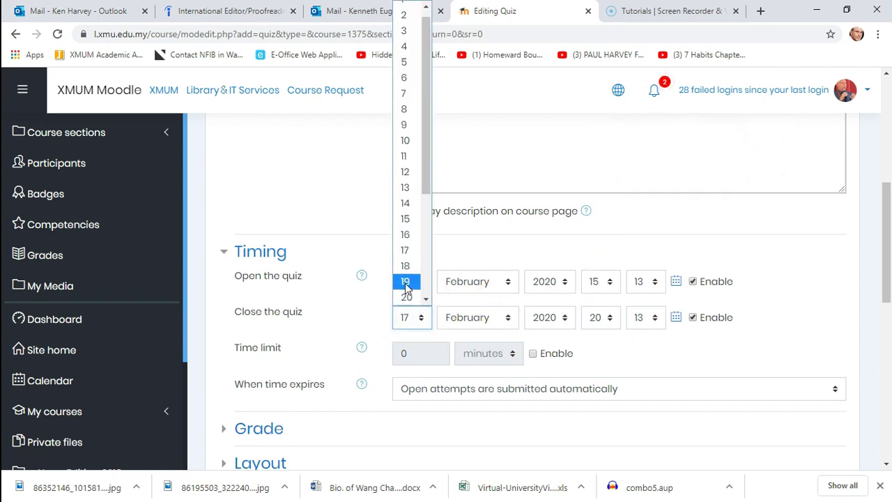
click(406, 265)
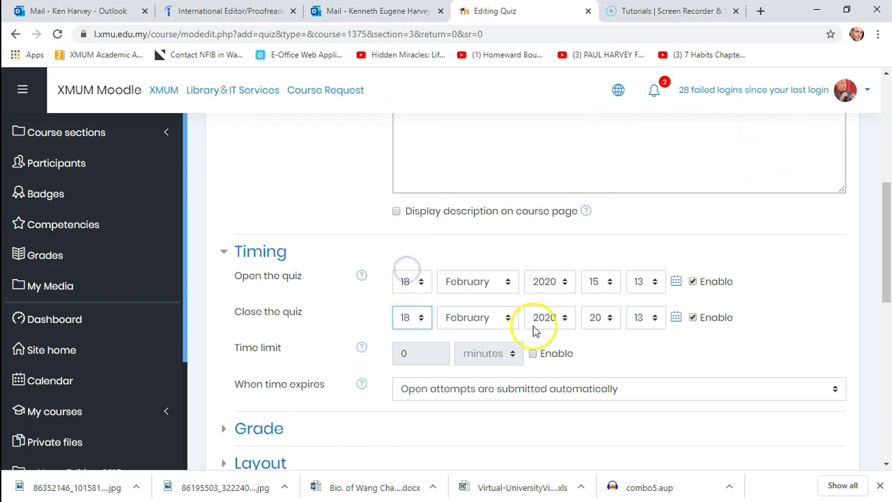
- Enable the quiz's time limit and set it to 10 minutes
drag(887, 221, 888, 252)
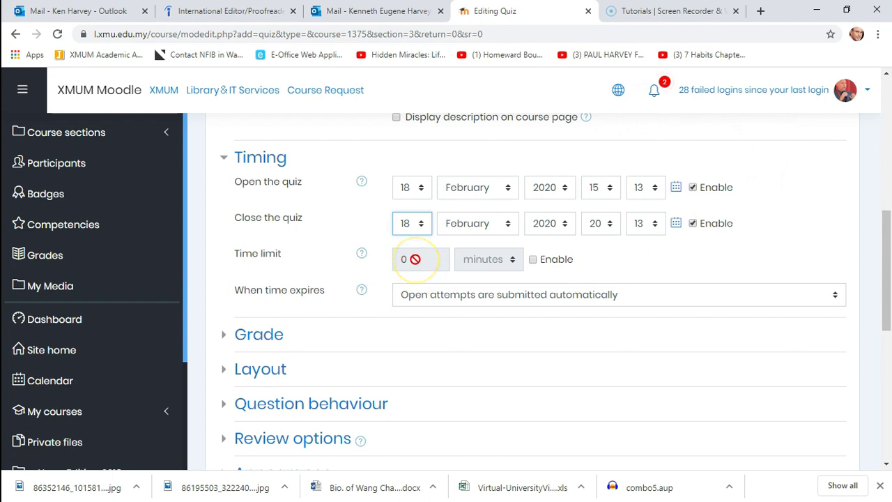
click(532, 260)
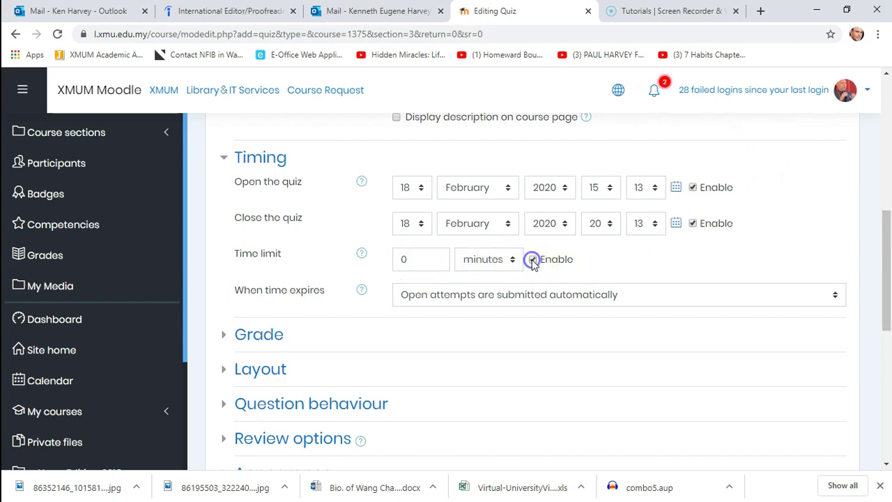
double_click(413, 262)
text(10)
click(851, 249)
click(852, 250)
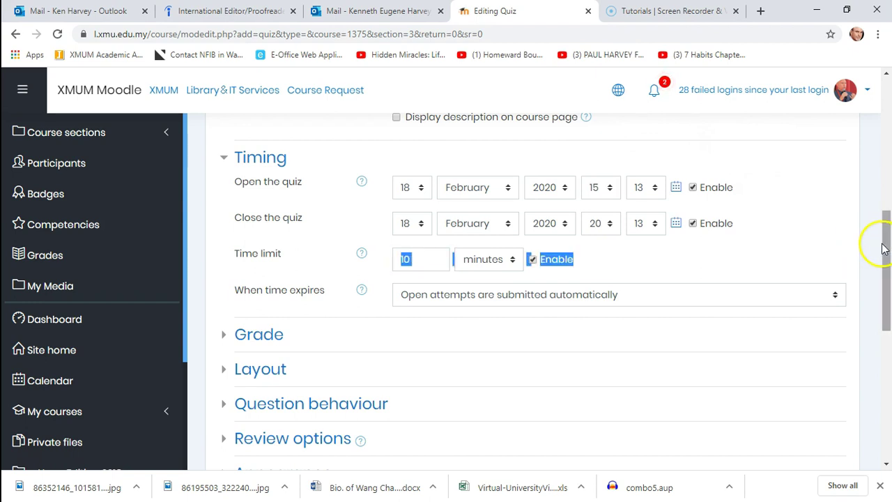
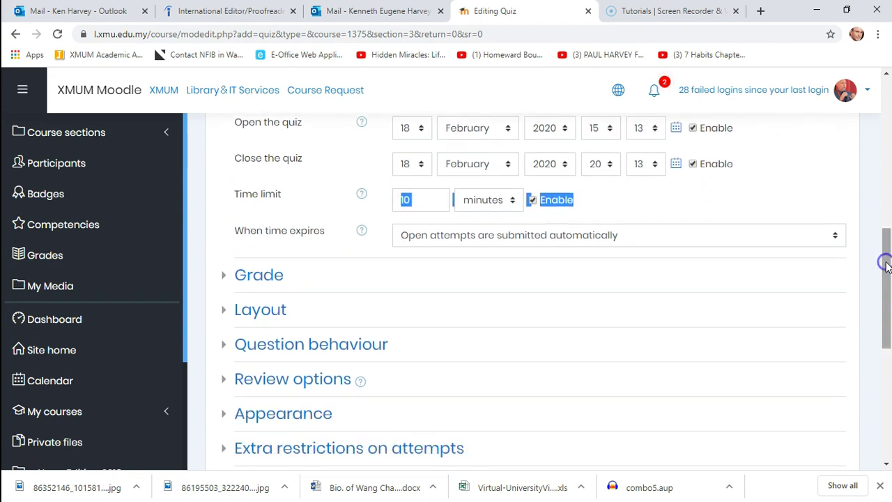
- Expand the Grade settings and limit the attempts allowed to 1
click(265, 287)
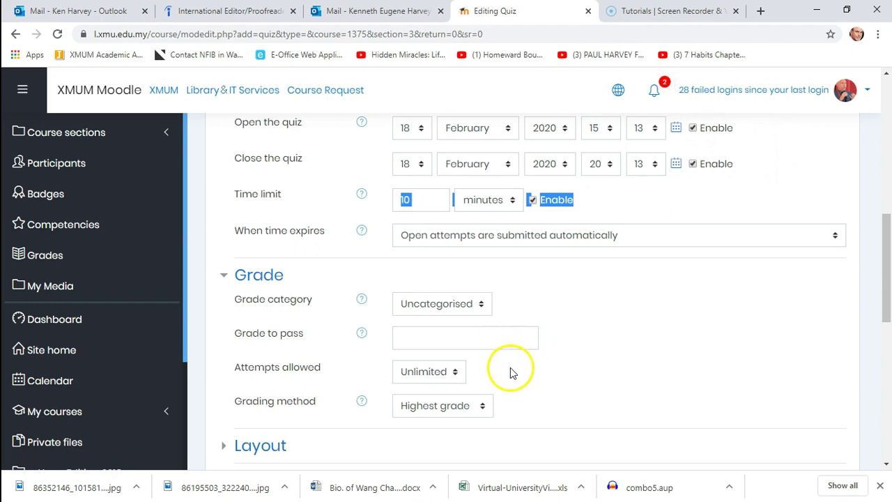
click(453, 374)
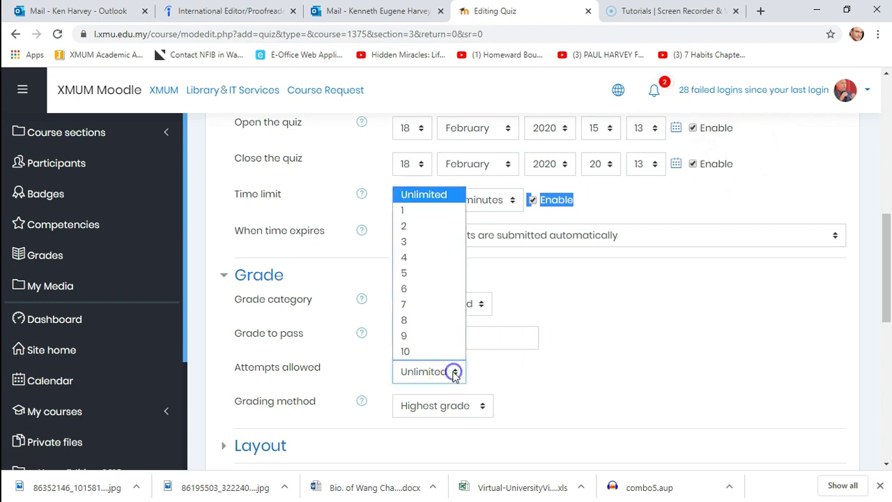
click(406, 214)
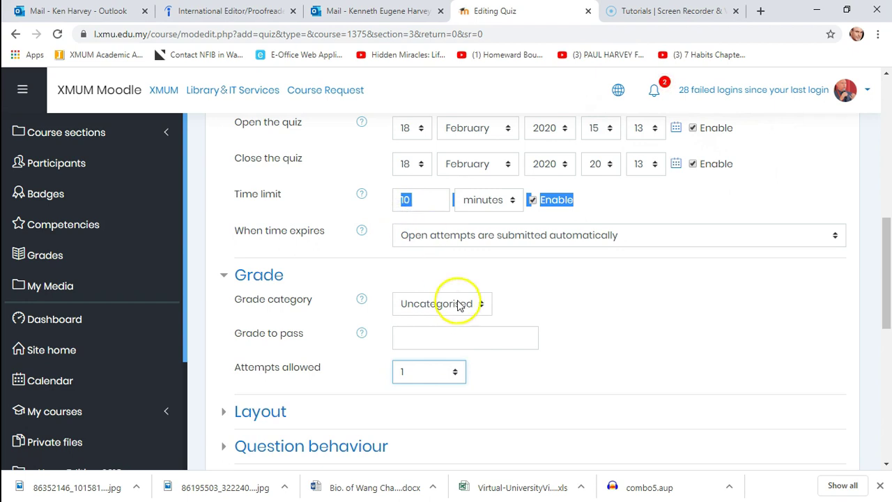
- Expand the Question behaviour settings and examine the shuffling and feedback options
drag(886, 255, 887, 291)
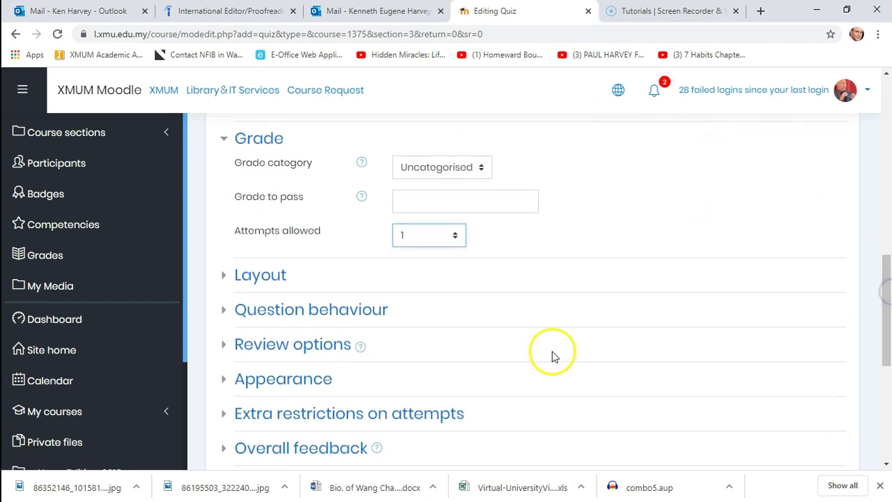
click(293, 307)
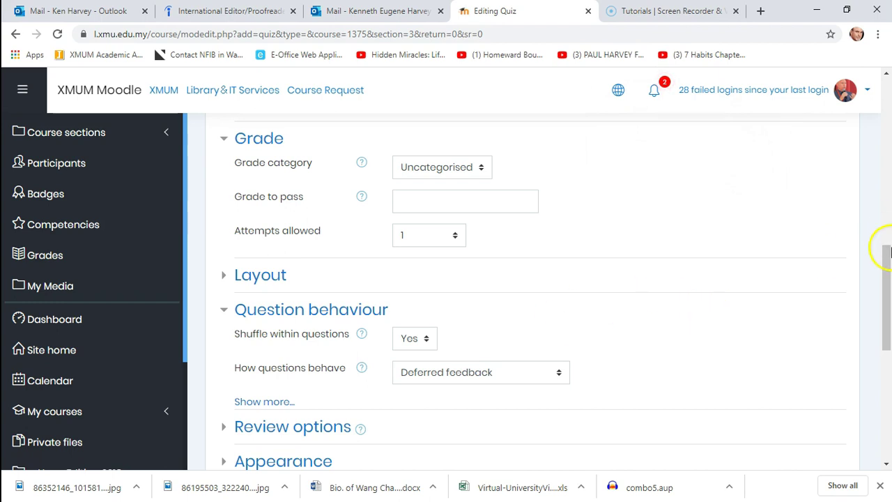
scroll(886, 287, down, 2)
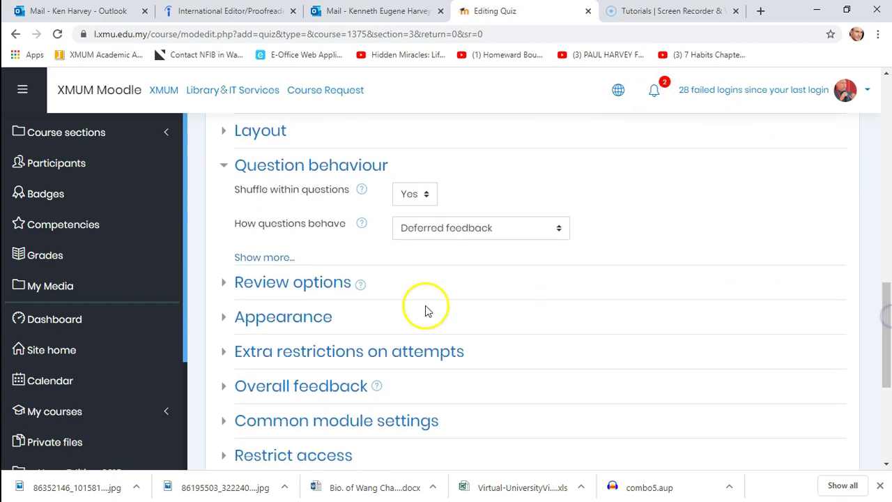
- Expand Review options and clear every item except The attempt for the period immediately after the attempt
click(304, 287)
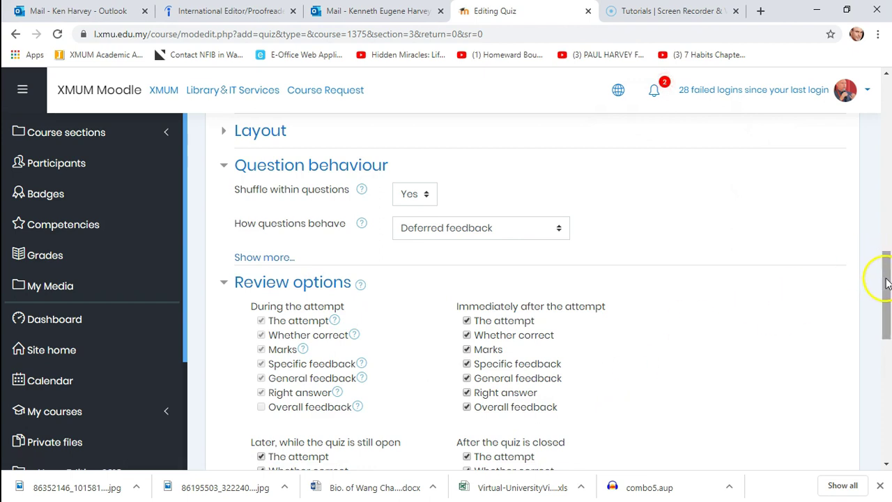
drag(884, 284, 888, 300)
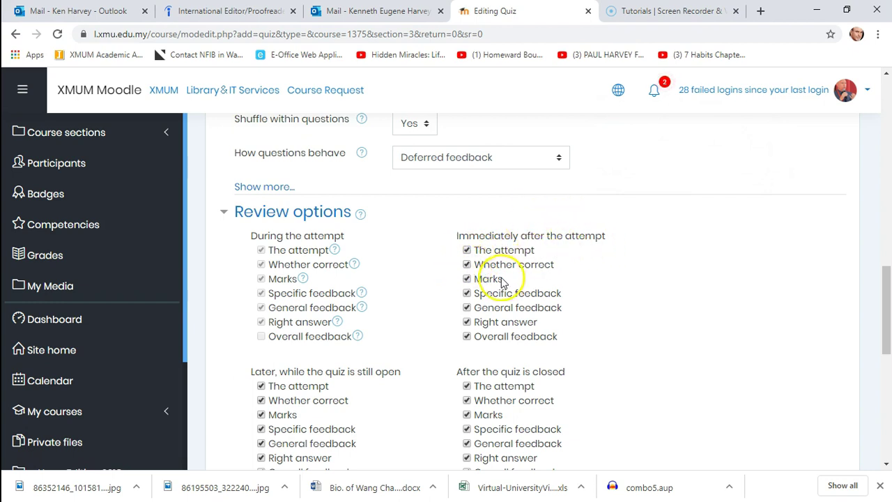
click(466, 264)
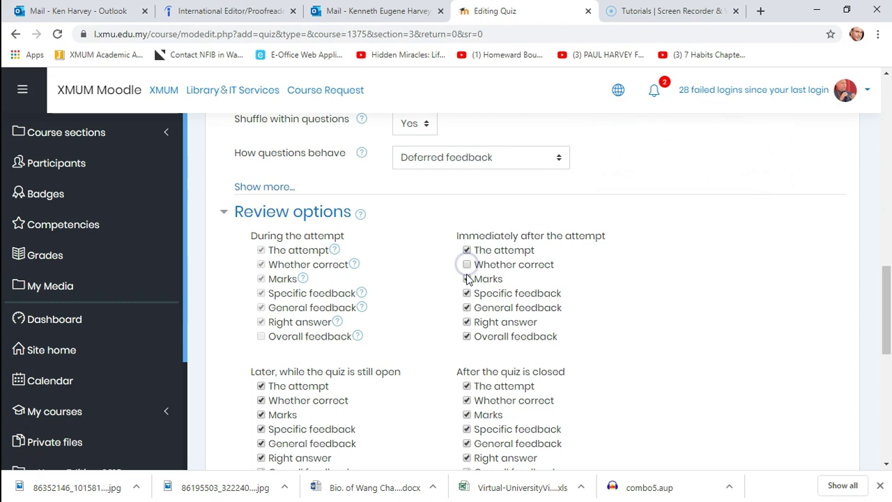
click(466, 279)
click(466, 293)
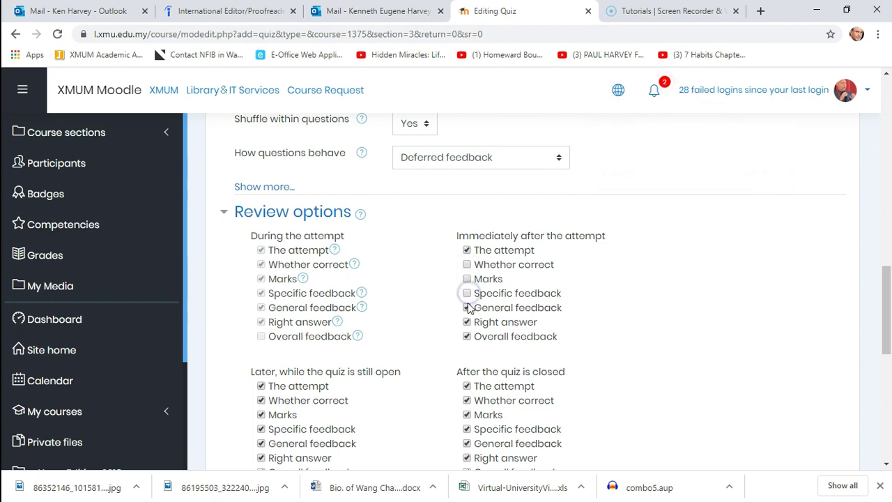
click(466, 307)
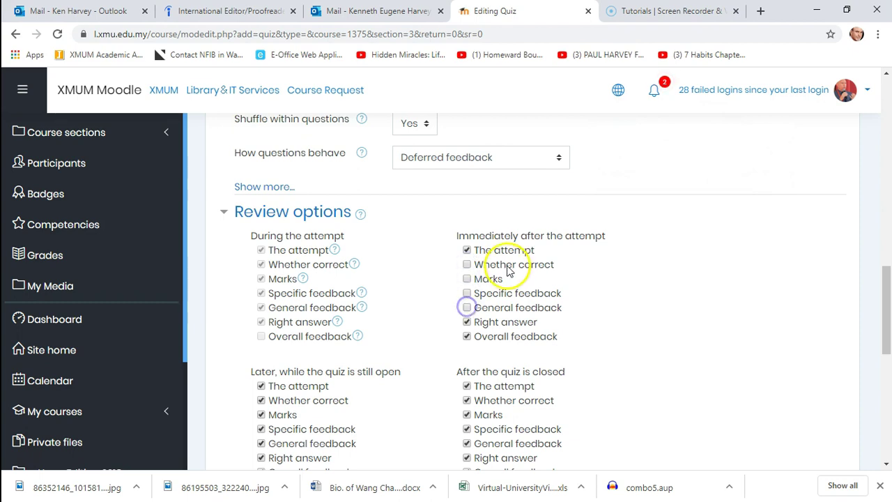
click(466, 321)
click(466, 336)
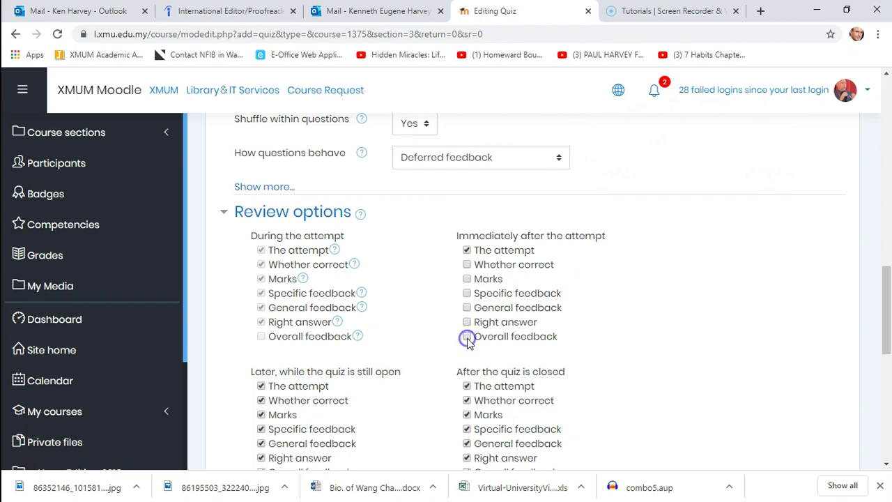
- Clear every review item except The attempt for while the quiz is still open, and re-enable Right answer for immediately after the attempt
drag(876, 289, 886, 323)
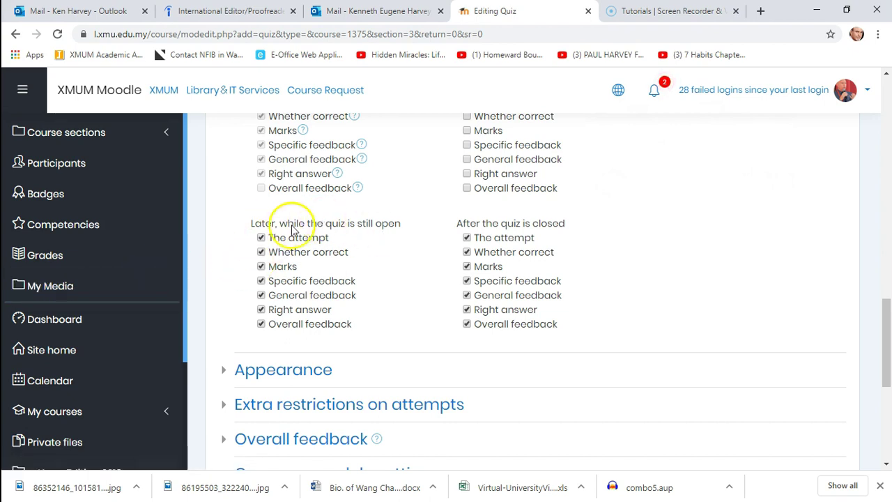
click(260, 252)
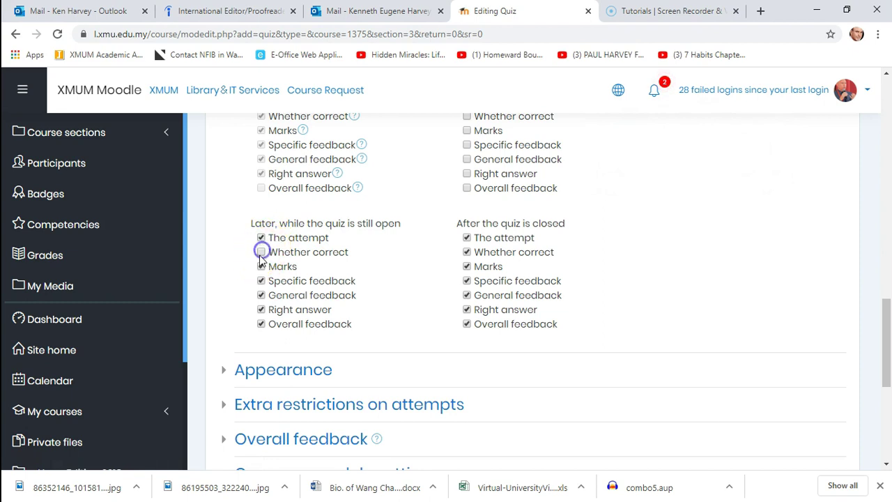
click(261, 266)
click(261, 280)
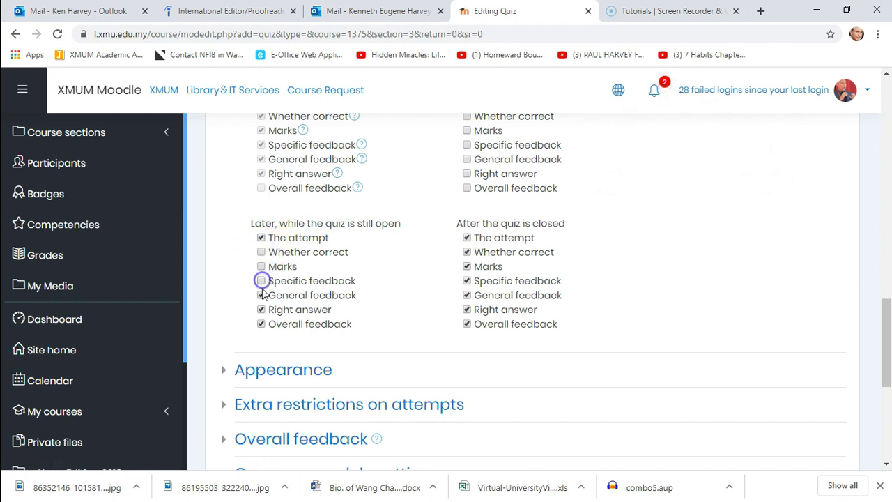
click(261, 295)
click(260, 310)
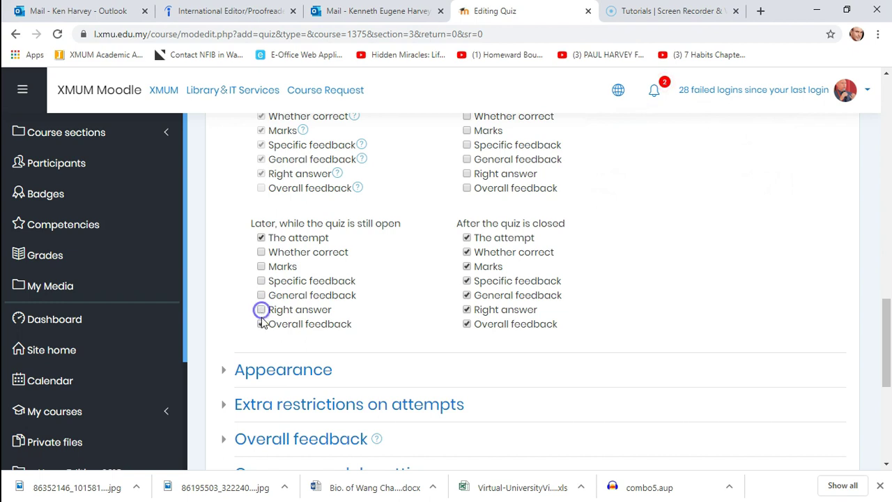
click(261, 324)
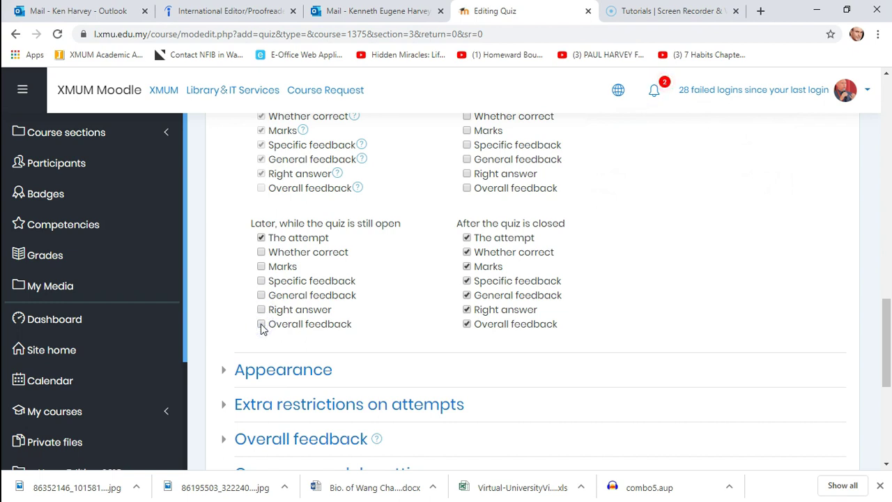
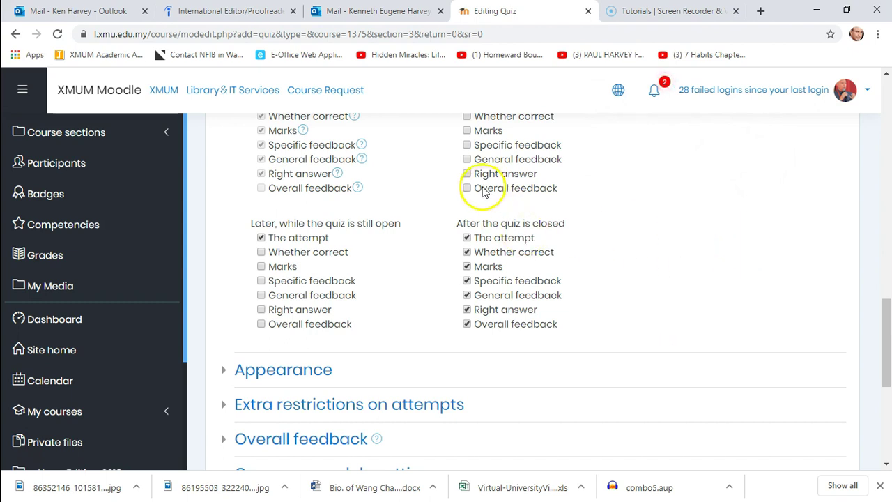
click(467, 174)
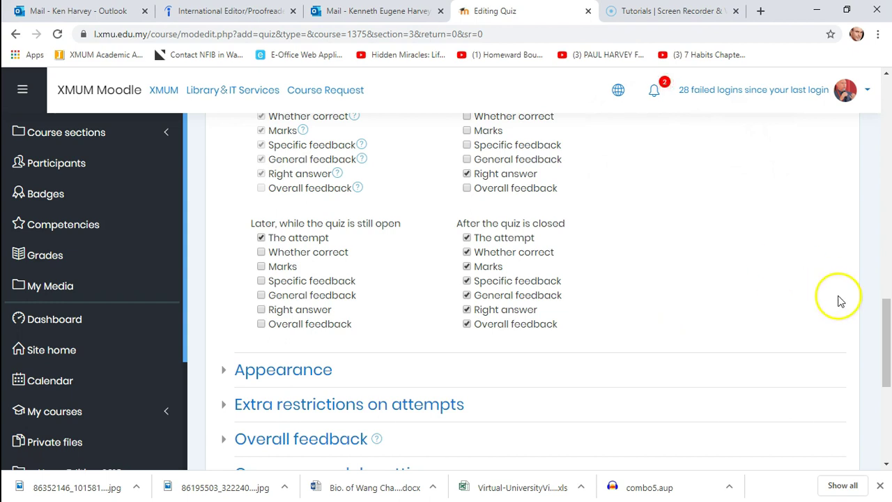
- Save the quiz settings, display the Test Example quiz and open it for question editing
drag(884, 317, 888, 376)
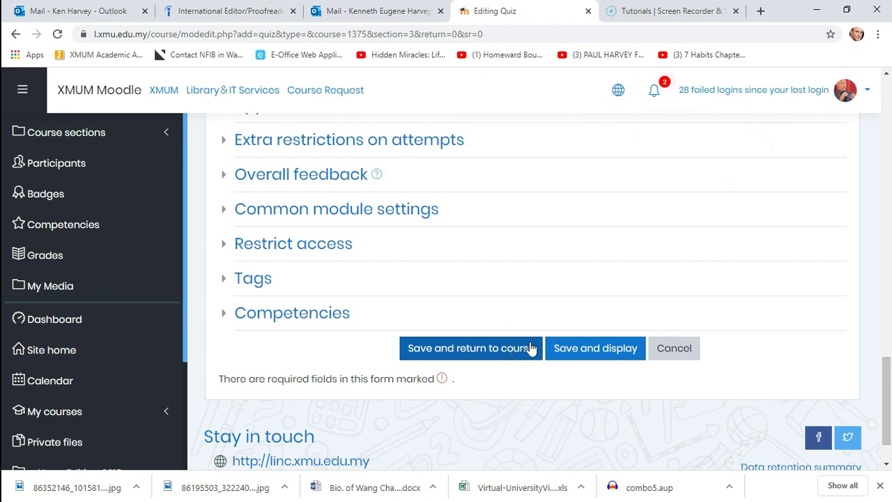
click(574, 354)
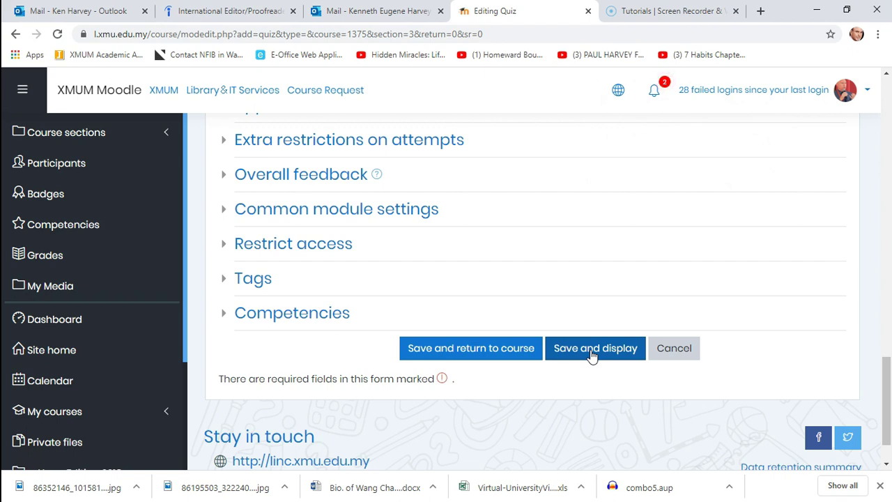
click(402, 363)
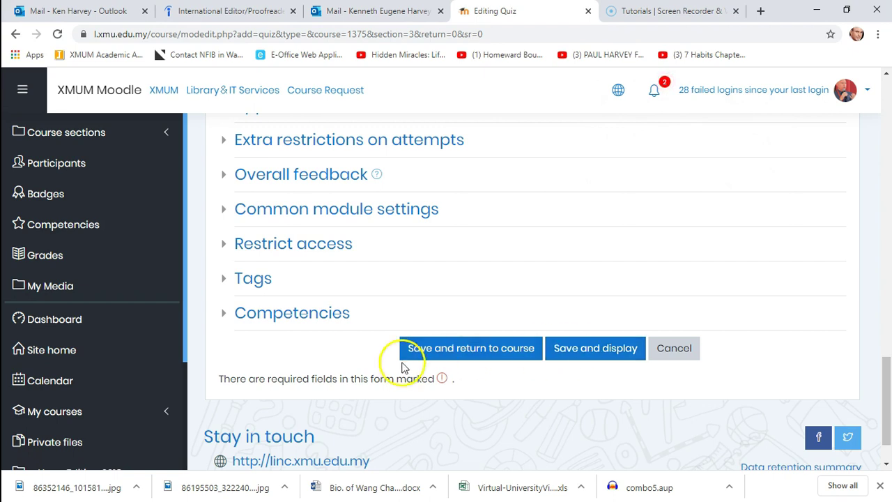
click(608, 353)
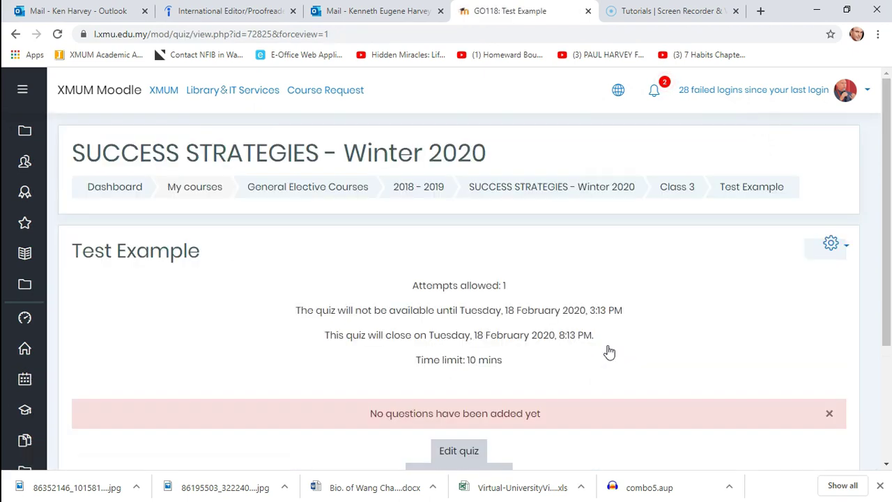
drag(885, 129, 888, 187)
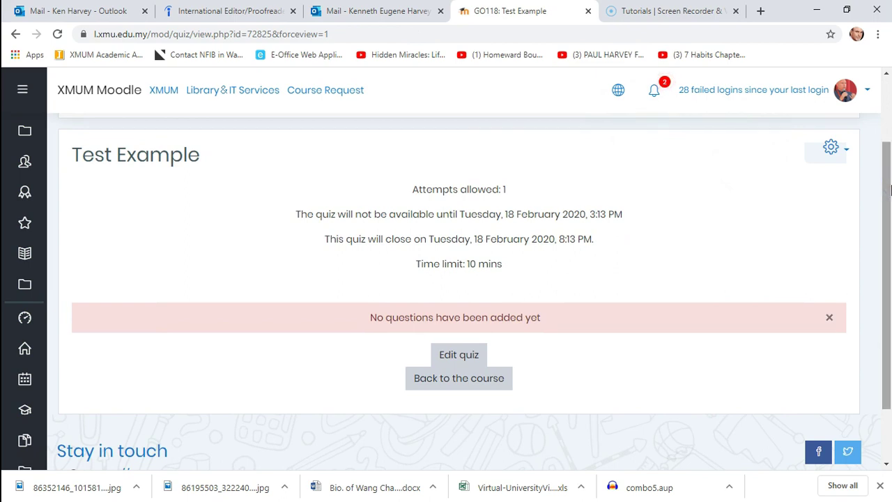
click(461, 360)
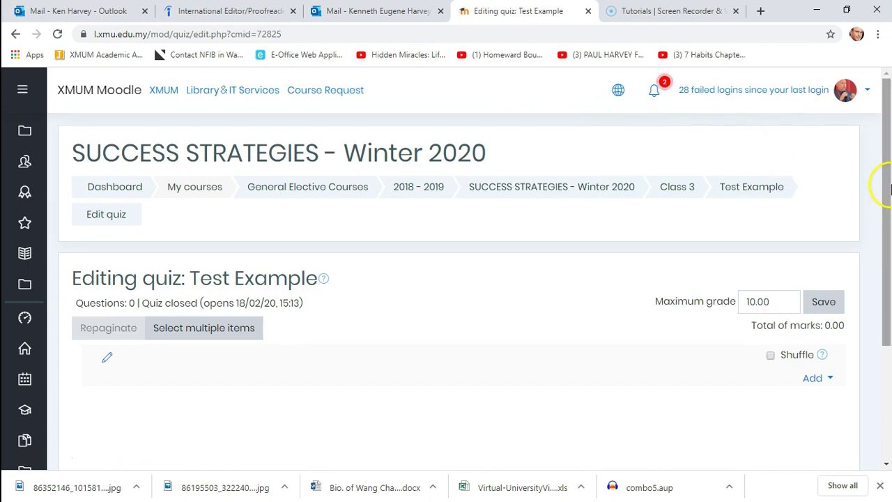
- Enter a maximum grade of 2.00 for the quiz and turn on question shuffling
scroll(887, 188, down, 1)
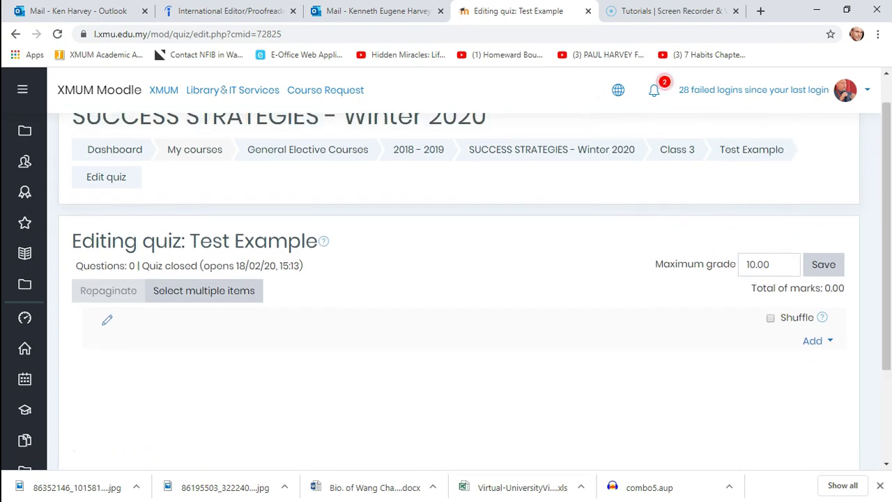
click(761, 264)
click(756, 264)
drag(756, 264, 740, 265)
text(2)
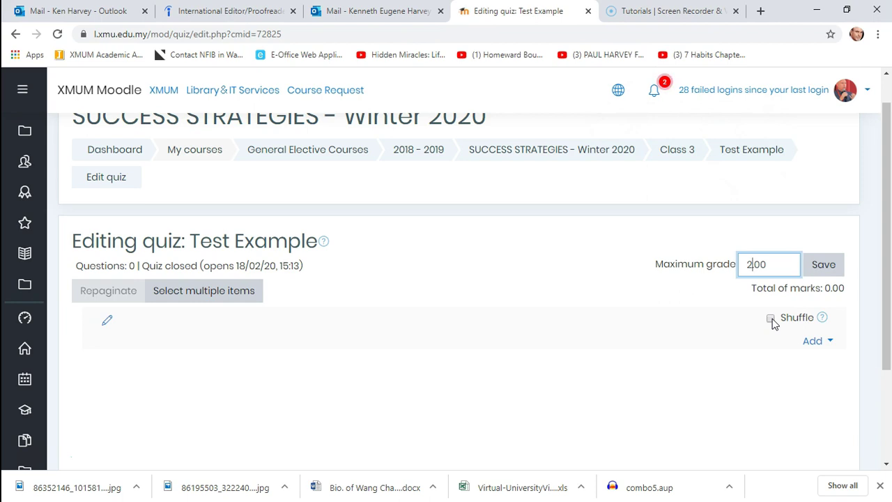
click(771, 319)
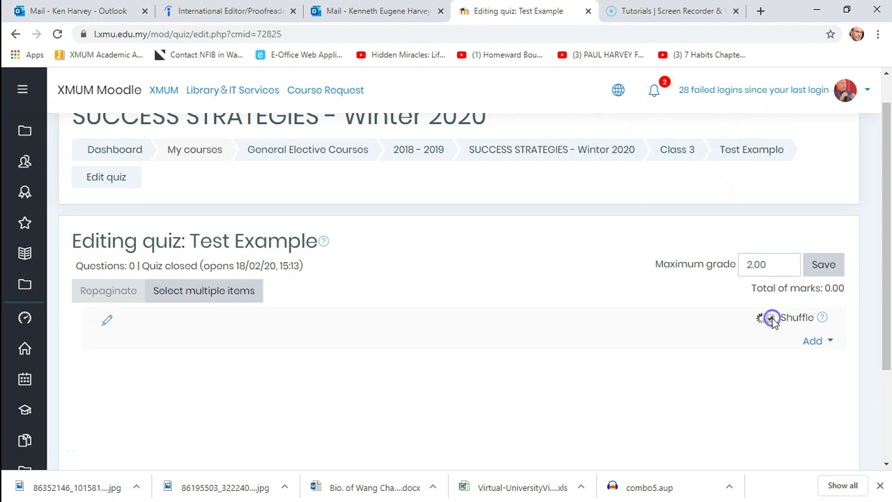
- Start adding questions from the question bank and switch the category to Default for Success 2
click(830, 342)
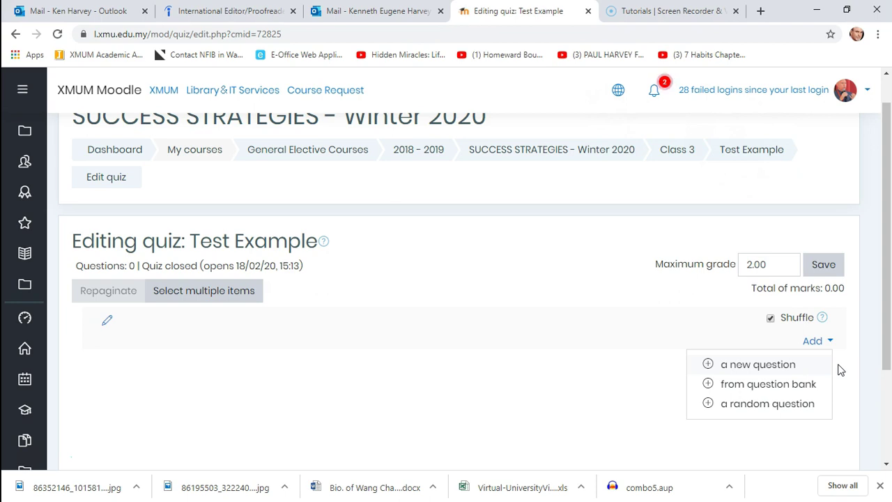
click(770, 391)
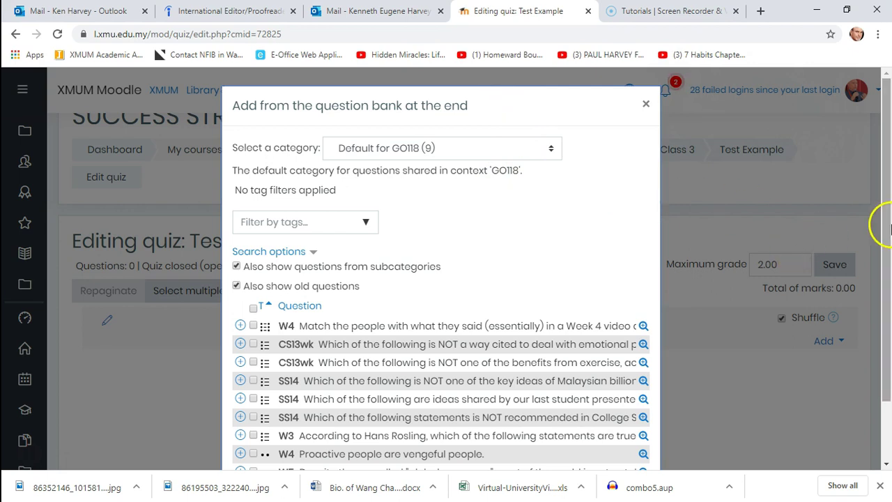
drag(880, 225, 881, 361)
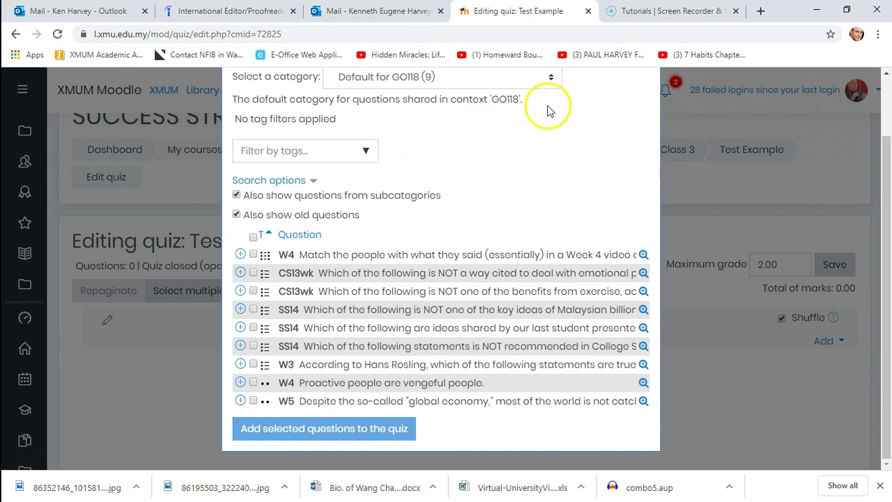
click(551, 80)
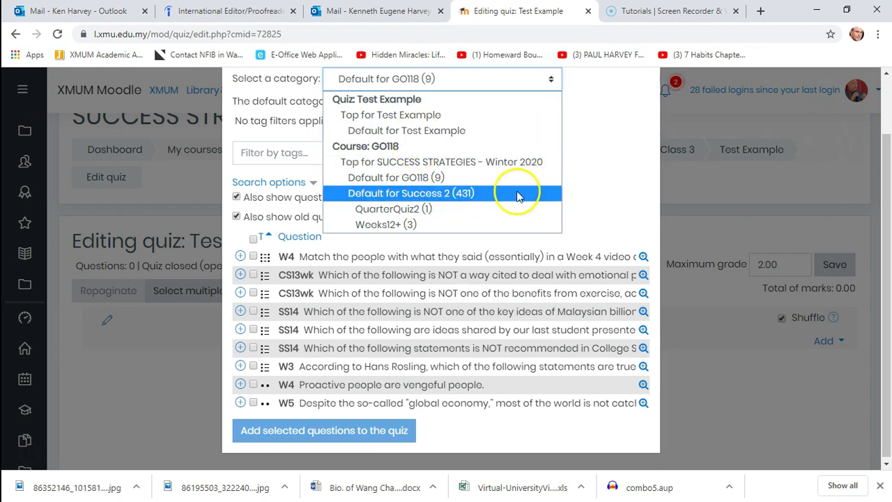
click(436, 195)
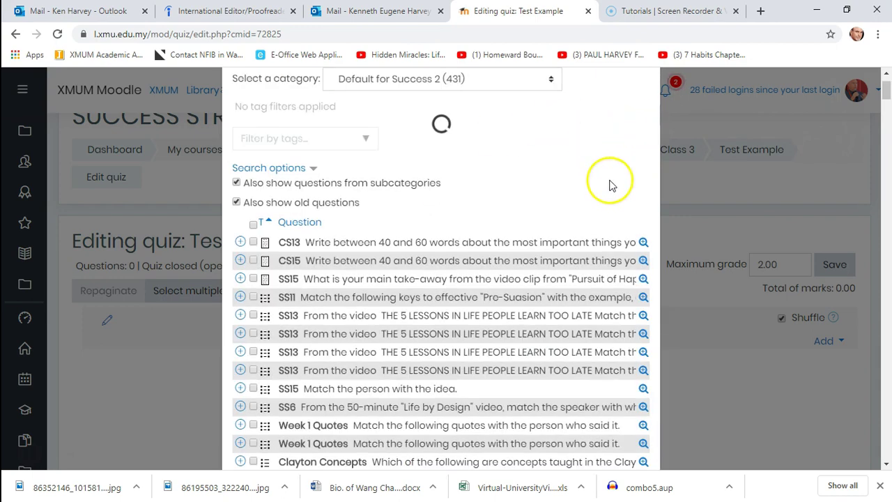
- Add the first CS13 essay question and the SS15 "Match the person with the idea." question to the quiz
click(257, 244)
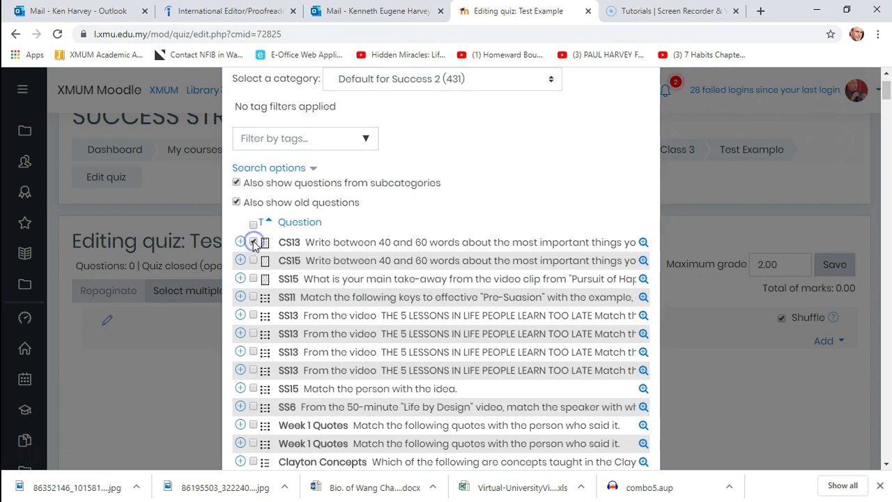
click(254, 389)
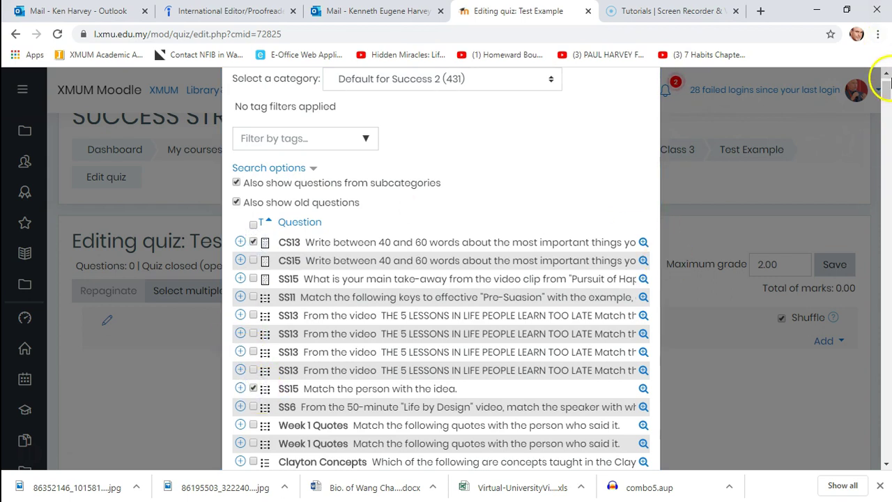
drag(886, 89, 888, 448)
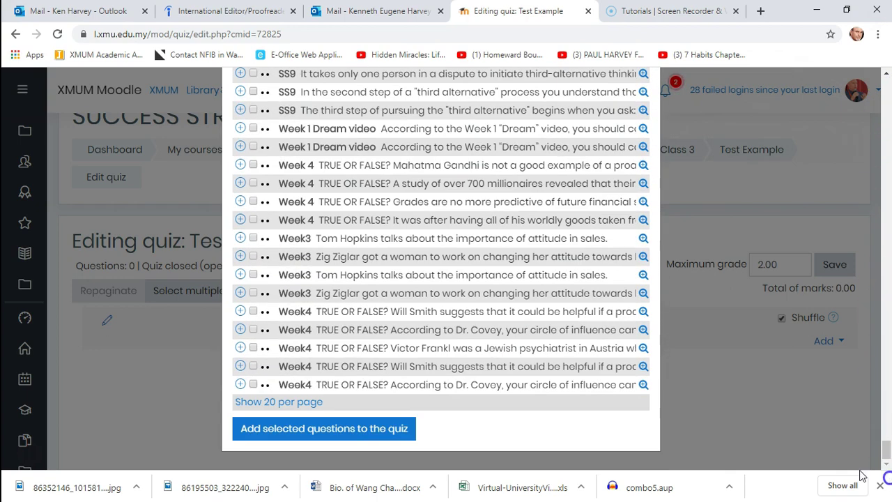
click(328, 444)
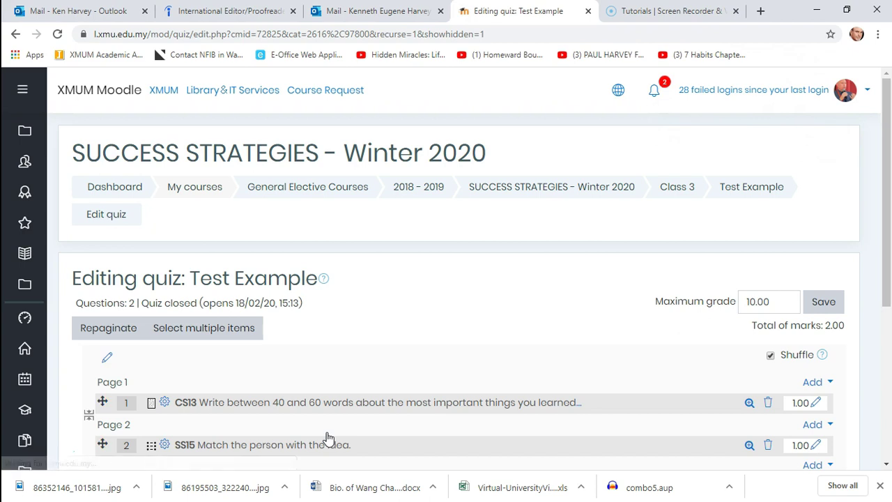
- Open the CS13 essay question's settings, examine its question text and leave without saving
drag(888, 119, 889, 182)
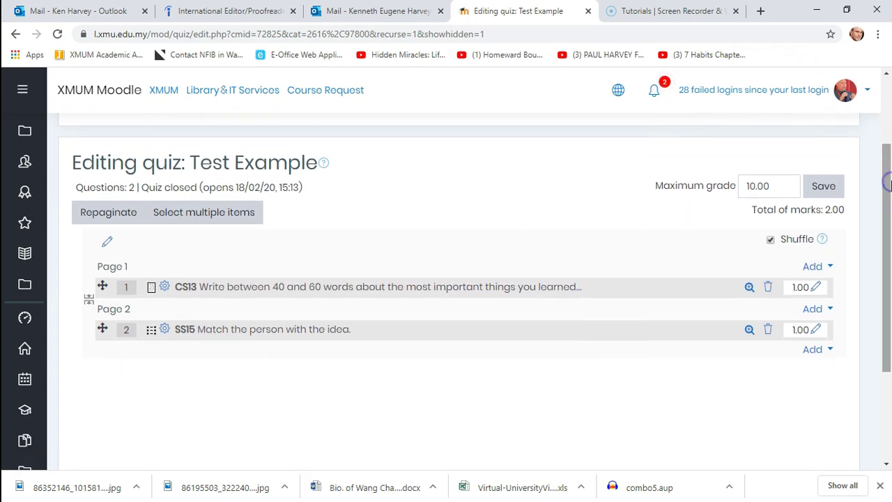
click(890, 199)
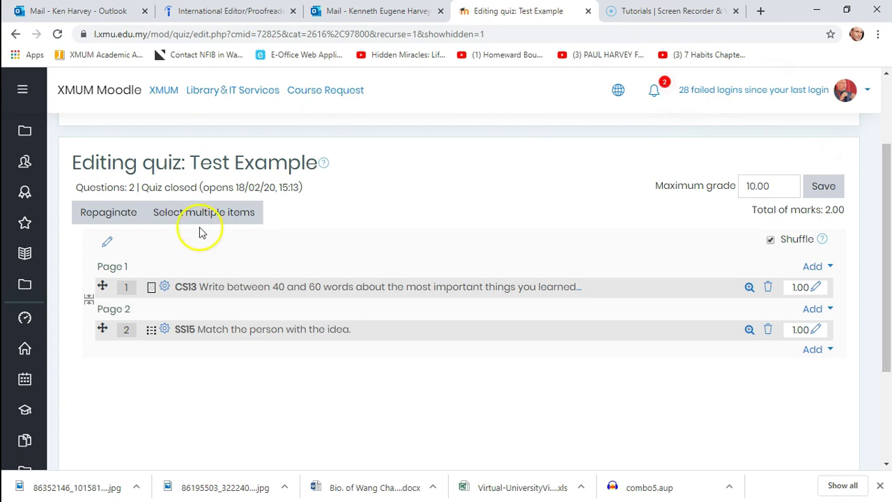
click(165, 288)
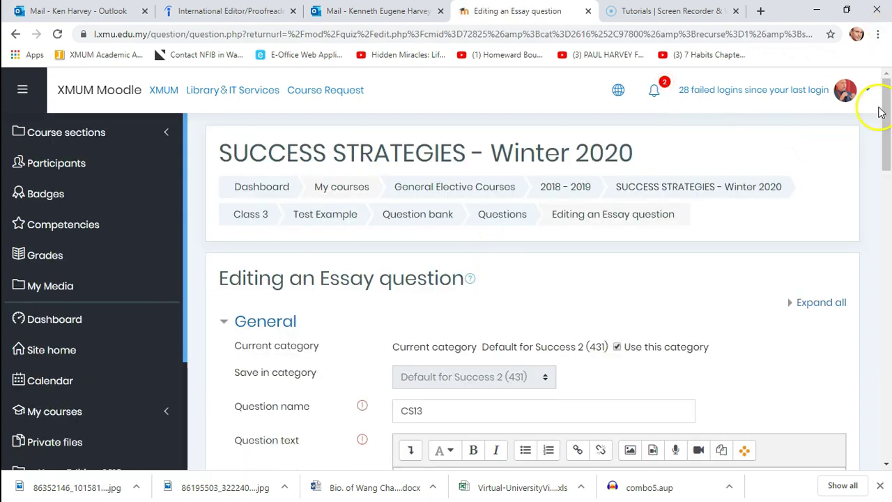
drag(885, 87, 888, 144)
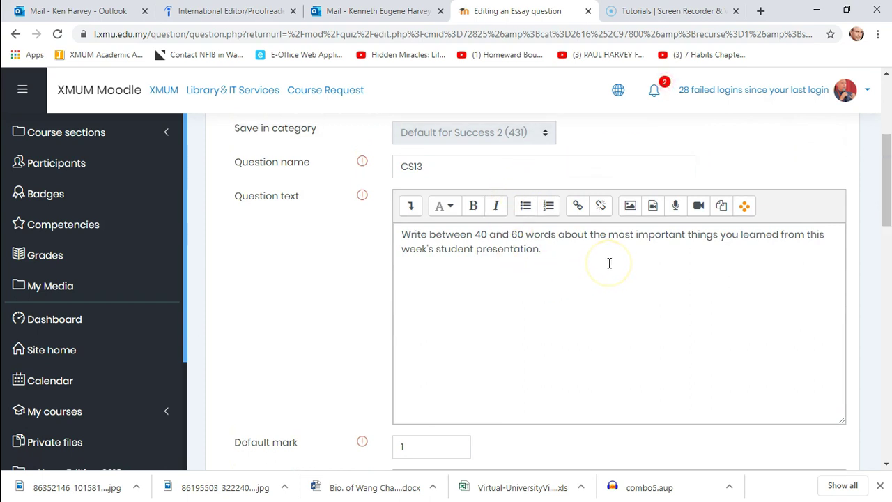
click(617, 307)
click(507, 282)
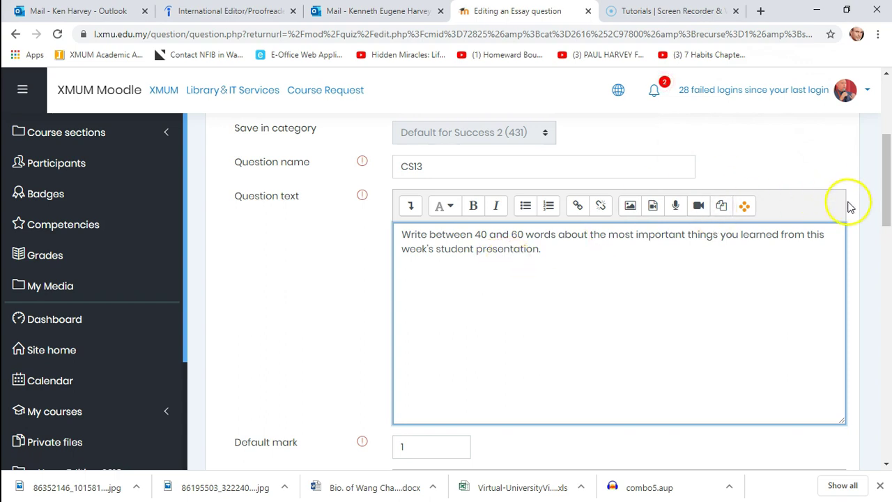
drag(886, 178, 886, 422)
double_click(506, 289)
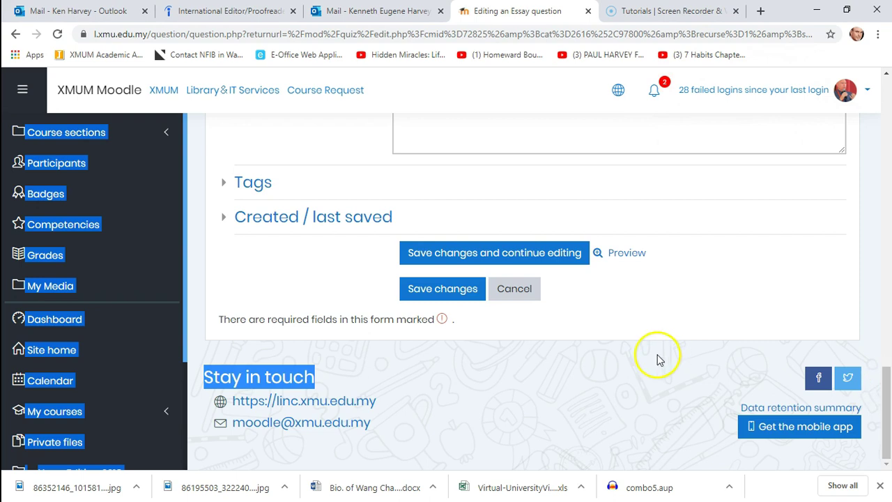
click(500, 289)
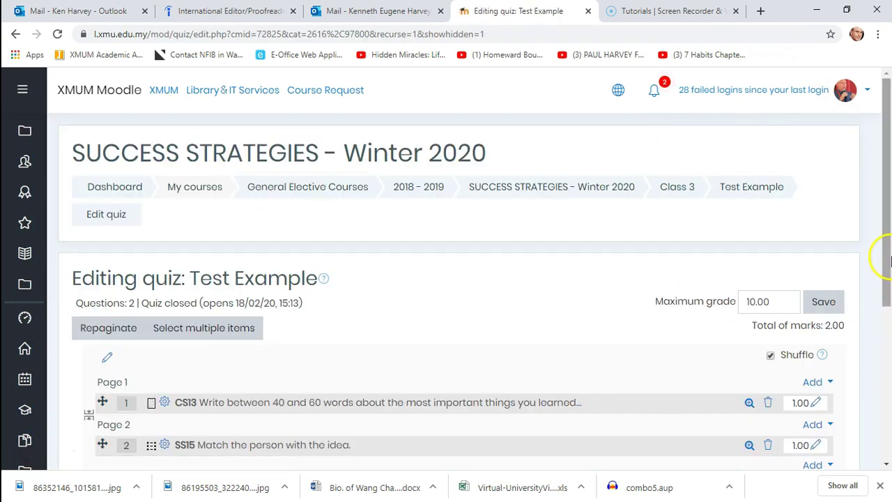
- Set the quiz's maximum grade to 2.00 and save it
drag(888, 258, 888, 325)
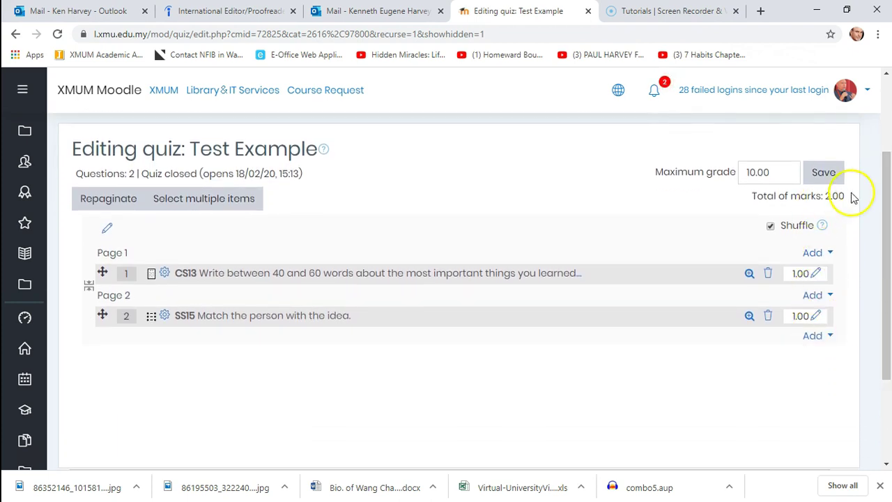
click(829, 337)
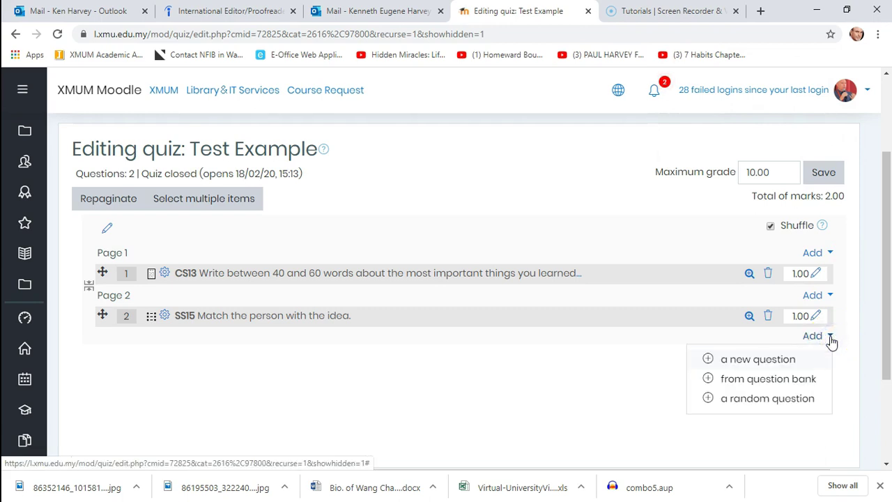
click(804, 274)
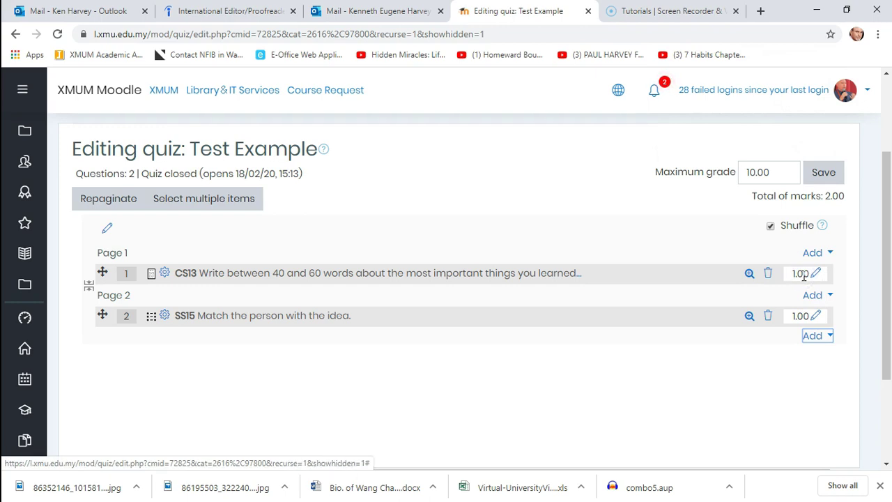
click(751, 173)
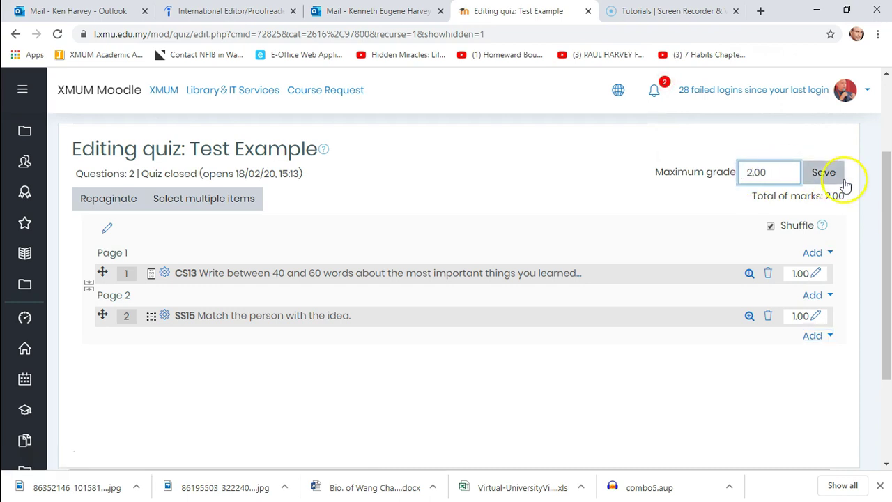
click(823, 172)
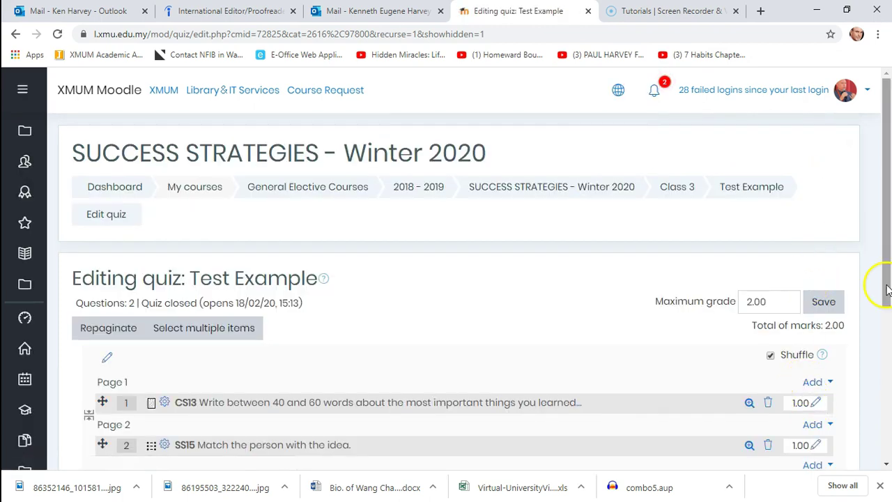
- Add a new multiple choice question at the end of the quiz and name it SS1
drag(883, 258, 888, 299)
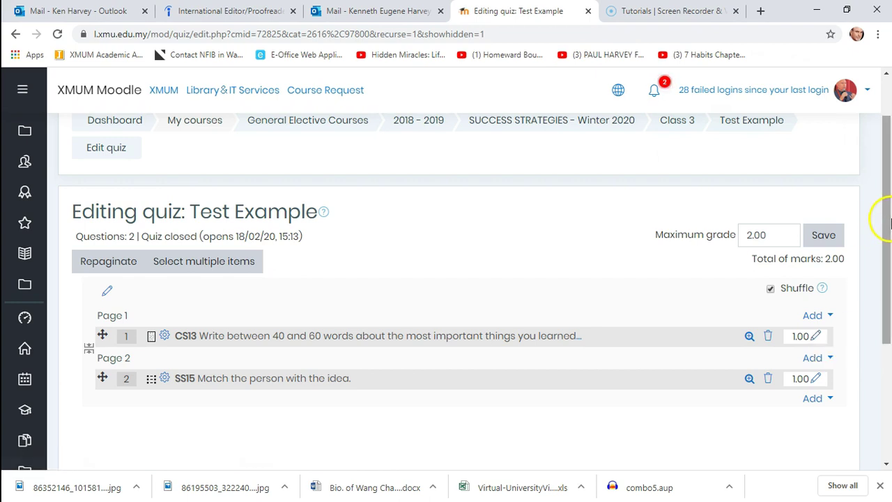
drag(886, 216, 886, 248)
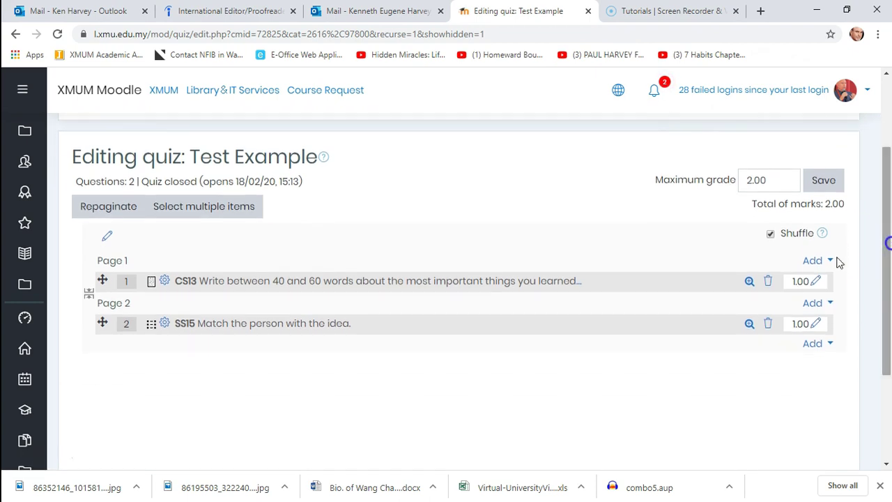
click(814, 348)
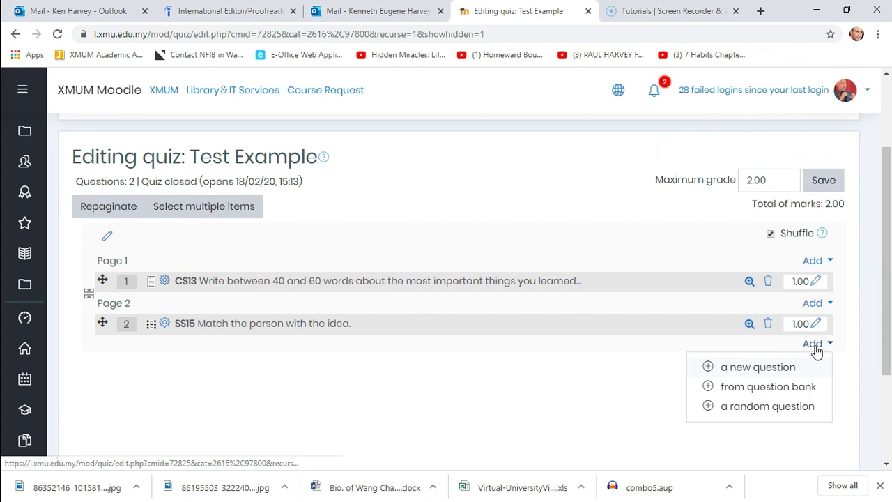
click(757, 369)
click(753, 368)
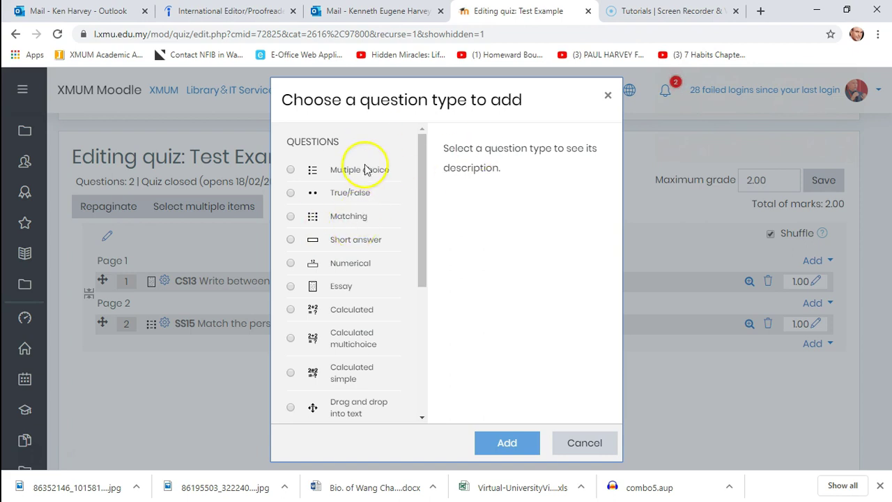
click(289, 170)
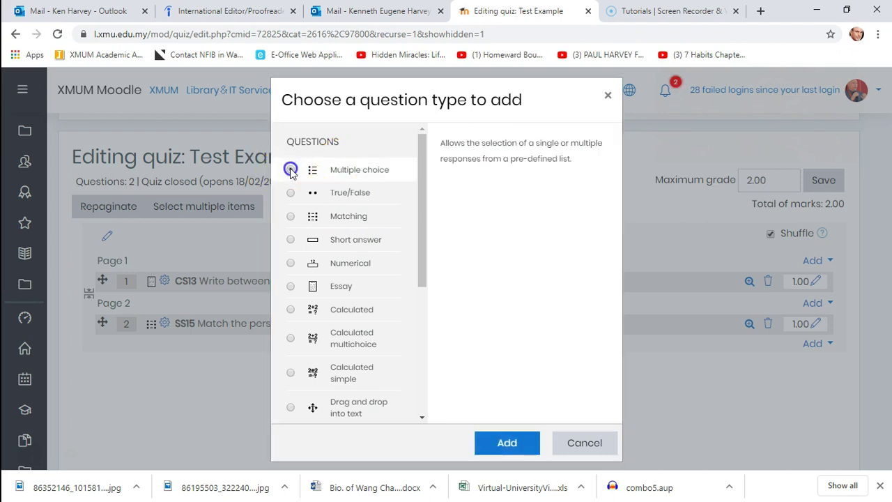
click(509, 441)
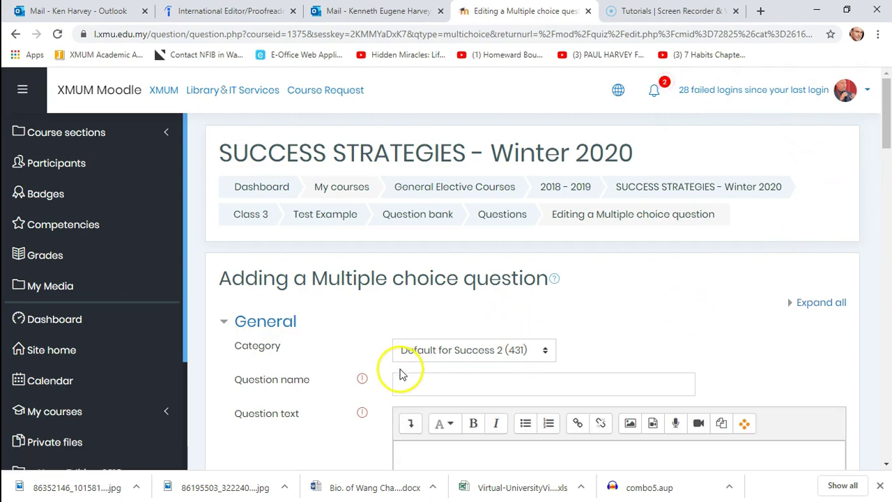
click(421, 385)
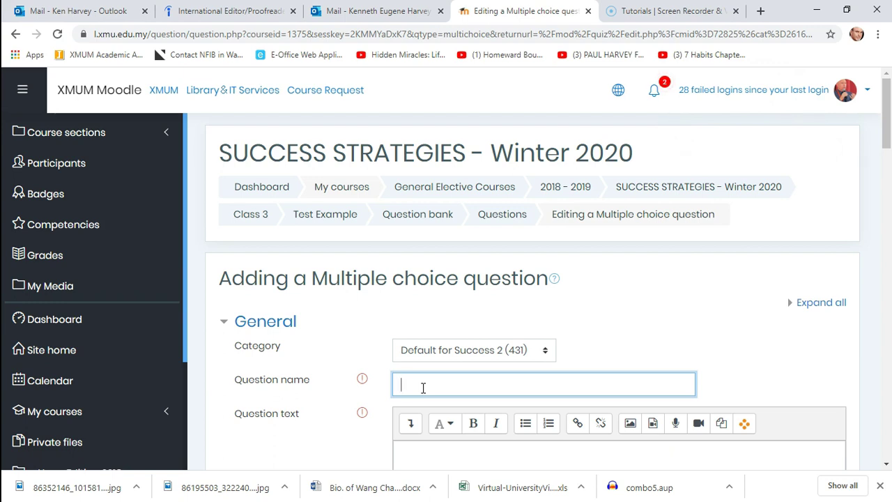
text(SS1)
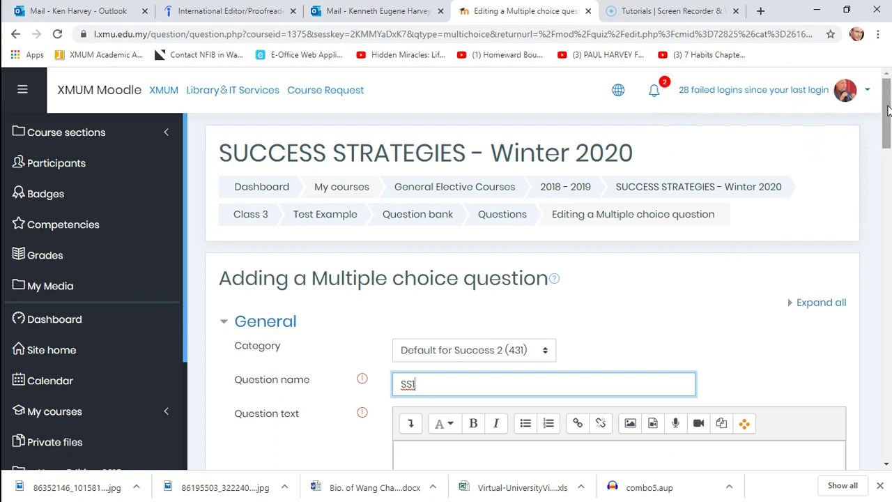
- Enter the question text "Who is the author of 7 Habits of Highly Effective People?"
drag(887, 110, 889, 151)
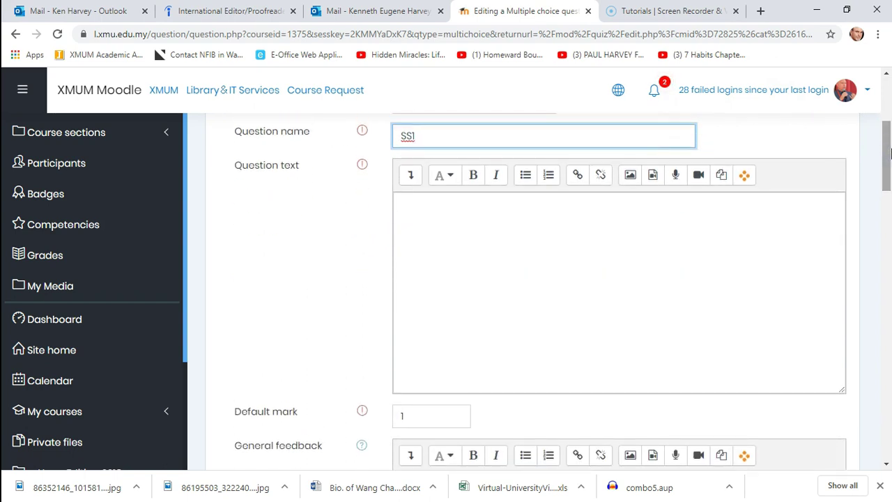
click(499, 228)
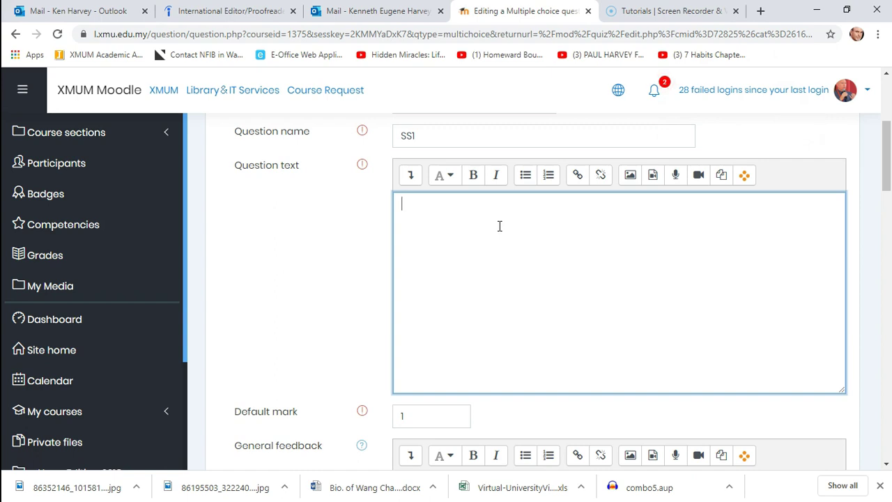
text(How i)
text(s)
key(BackSpace)
key(BackSpace)
key(BackSpace)
key(BackSpace)
key(BackSpace)
key(BackSpace)
text(Iw)
key(BackSpace)
key(BackSpace)
text(Who is the author of)
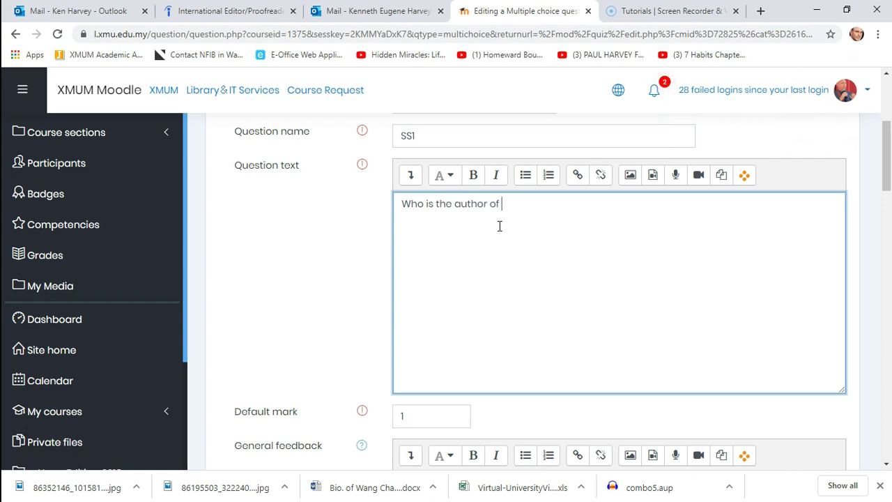
text( 7 a)
key(BackSpace)
text(HJ)
key(BackSpace)
text(abits of Highly )
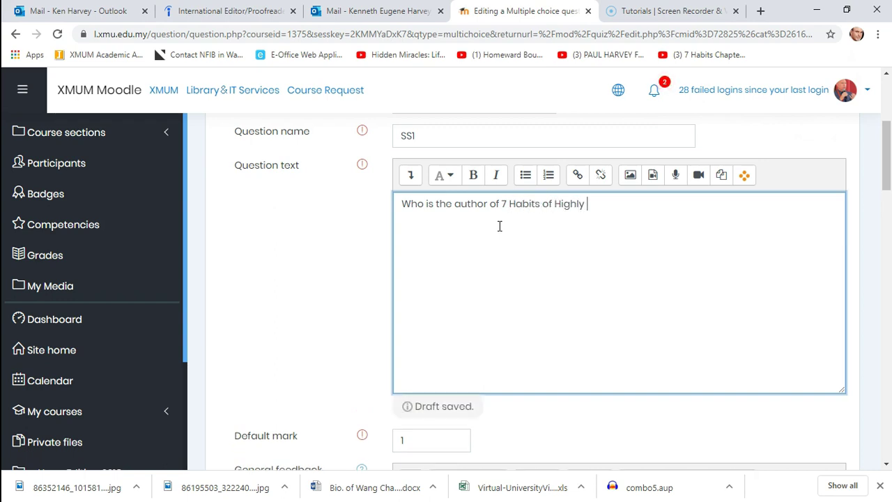
text(Effecit)
key(BackSpace)
text(gt)
key(BackSpace)
key(BackSpace)
text(gi)
key(BackSpace)
text(t)
key(BackSpace)
key(BackSpace)
text(tive People)
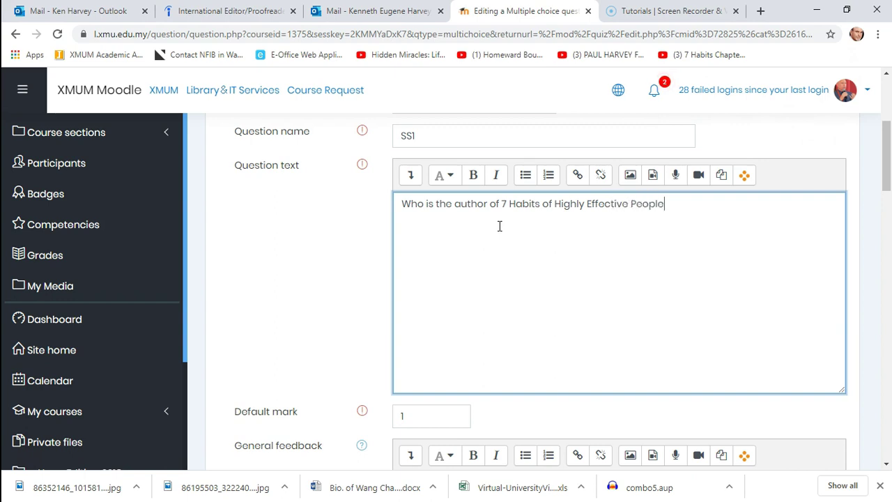
text(?)
- Set the question to allow one answer only
drag(883, 129, 833, 193)
drag(888, 202, 888, 212)
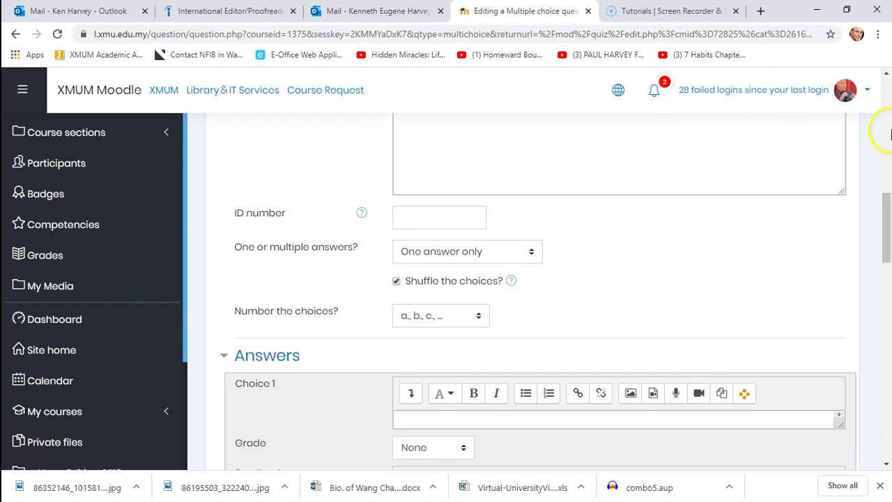
click(531, 252)
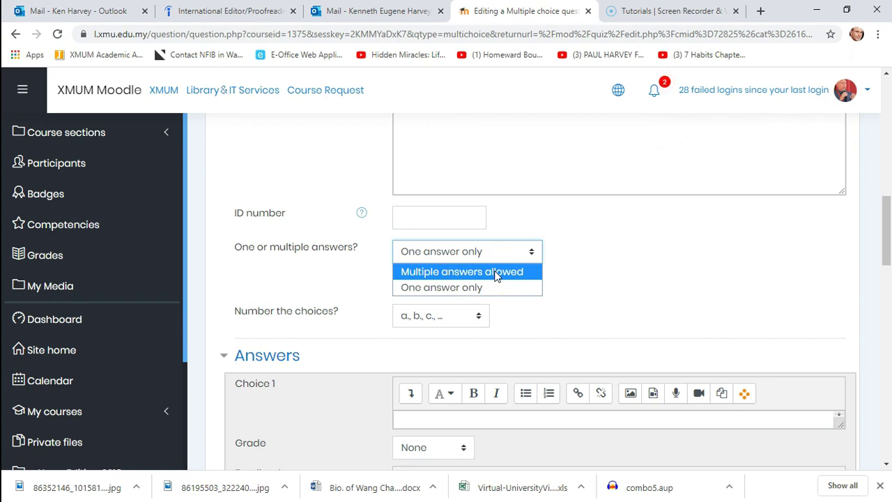
click(472, 288)
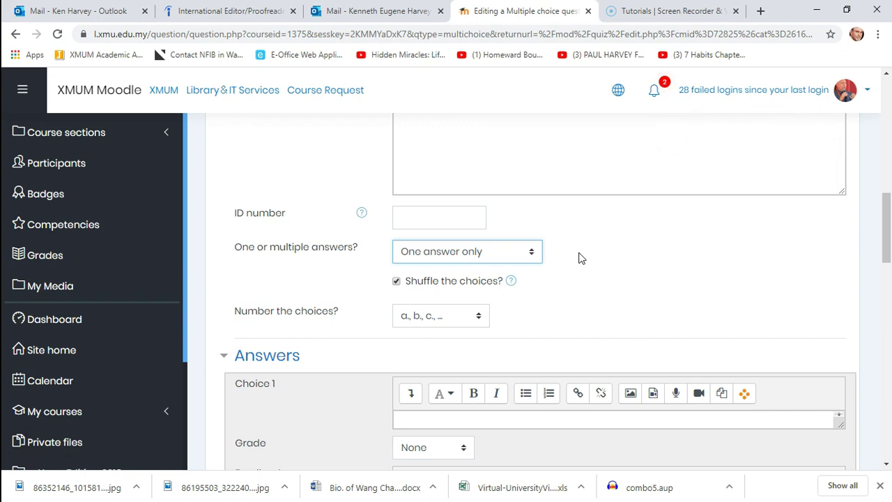
- Look over the answer choice fields and read the help for the ID number setting
click(886, 218)
drag(886, 217, 887, 256)
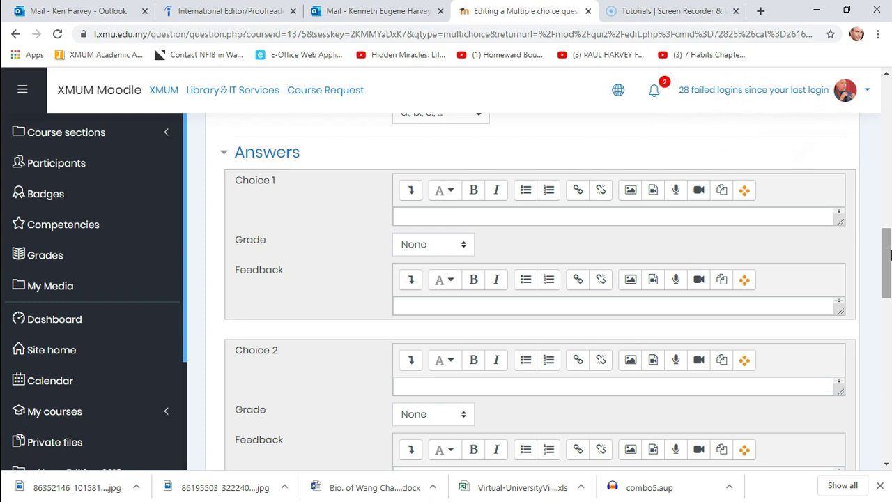
click(885, 240)
drag(885, 239, 883, 209)
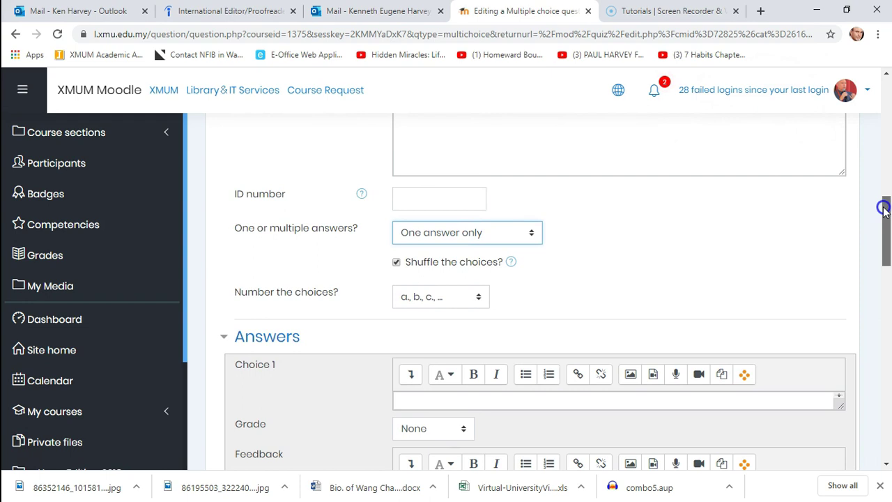
mouse_move(884, 209)
mouse_down()
mouse_move(882, 194)
mouse_move(884, 217)
mouse_move(882, 208)
mouse_up()
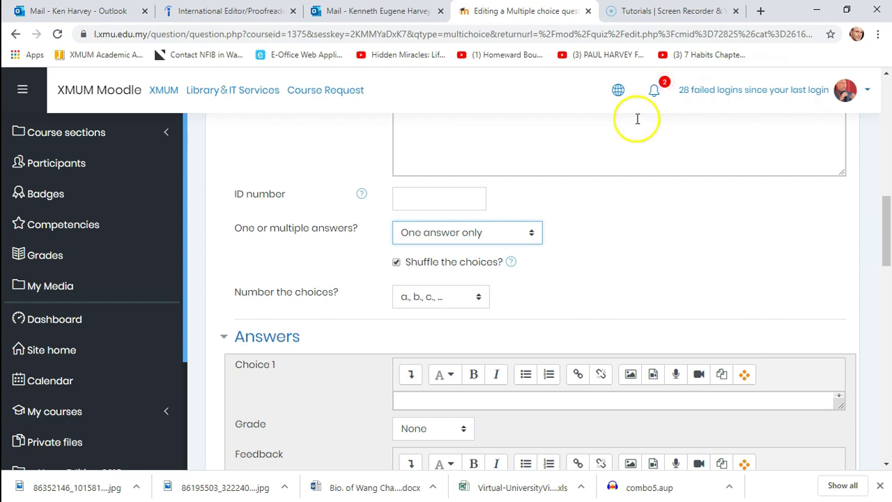
click(361, 194)
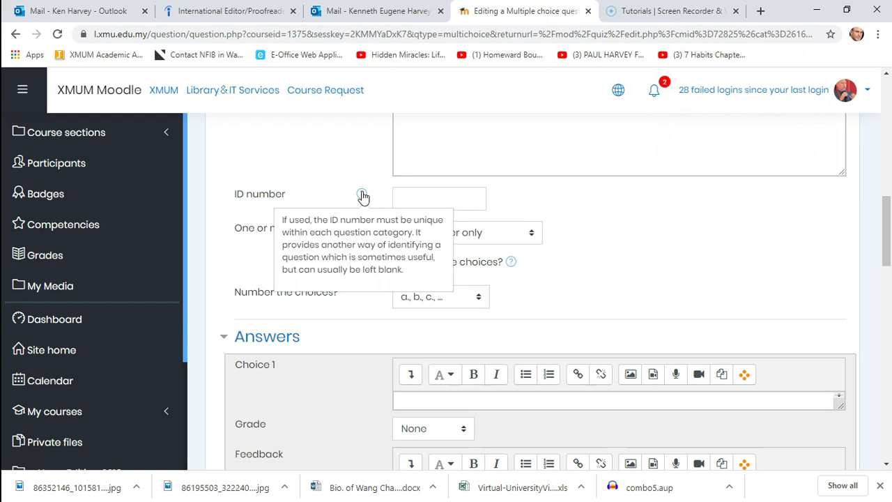
click(329, 186)
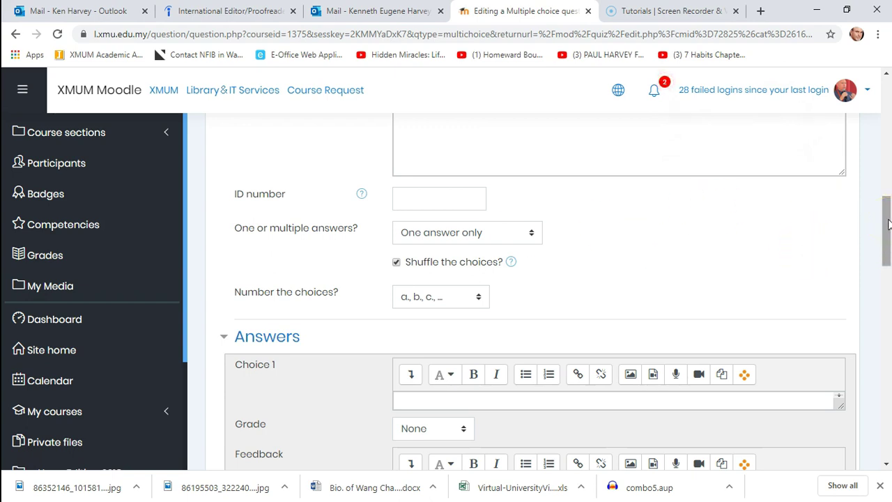
- Fill in choice 1 with "Covey" and give it a grade of 100%
drag(888, 222, 888, 263)
click(484, 210)
text(St)
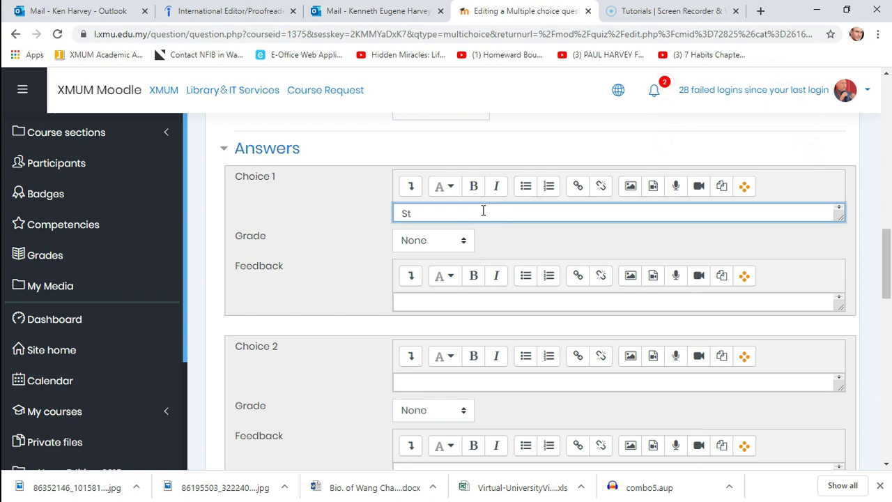
key(BackSpace)
key(BackSpace)
text(Covoy)
click(463, 244)
click(411, 276)
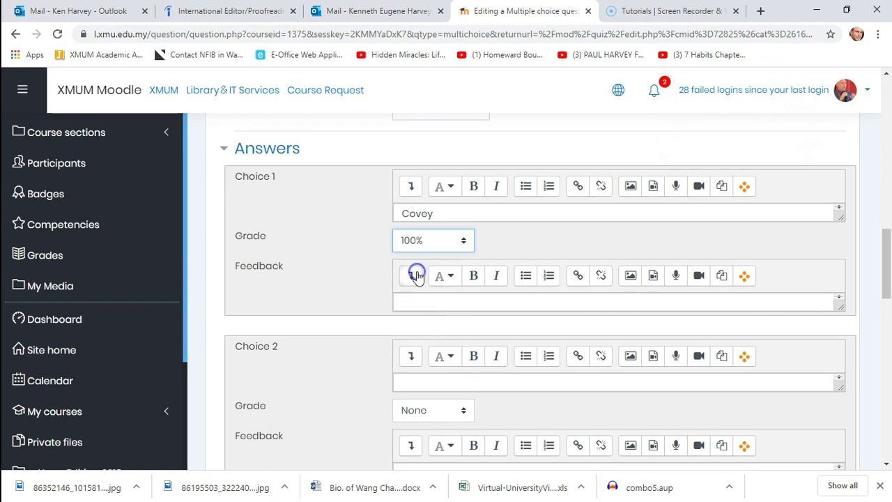
- Enter "Christensen" as choice 2 and "Ziglar" as choice 3, leaving their grades at None
click(426, 378)
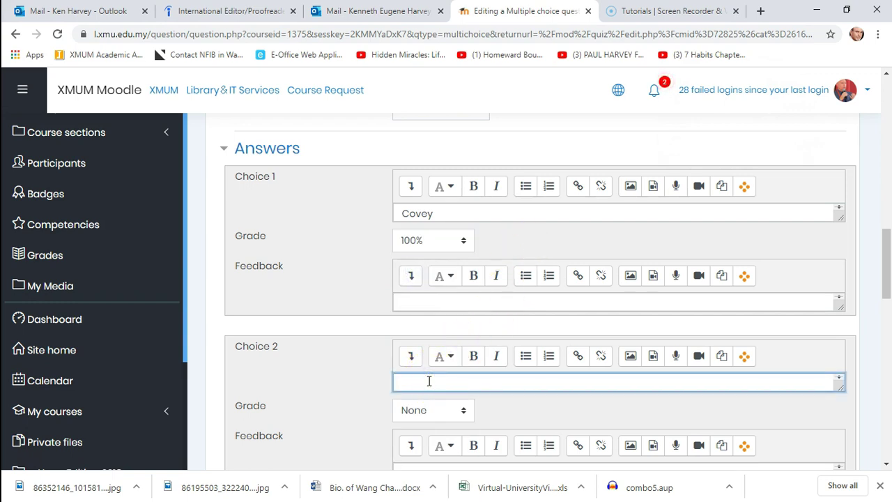
text(Christenson)
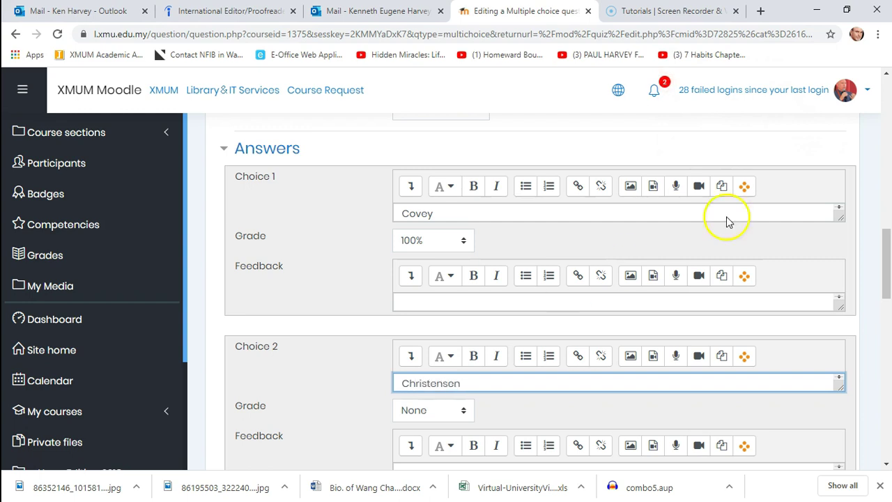
drag(885, 250, 886, 291)
click(427, 322)
text(Ziglar)
- Enter "Robbins" as choice 4 and "Smith" as choice 5, leaving their grades at None
drag(887, 300, 885, 317)
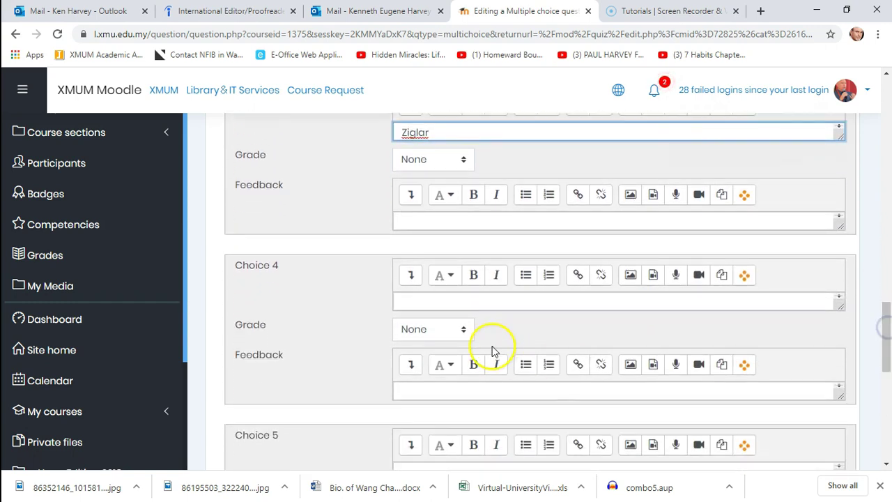
click(477, 302)
text(Robbins)
drag(778, 271, 268, 324)
drag(887, 340, 887, 363)
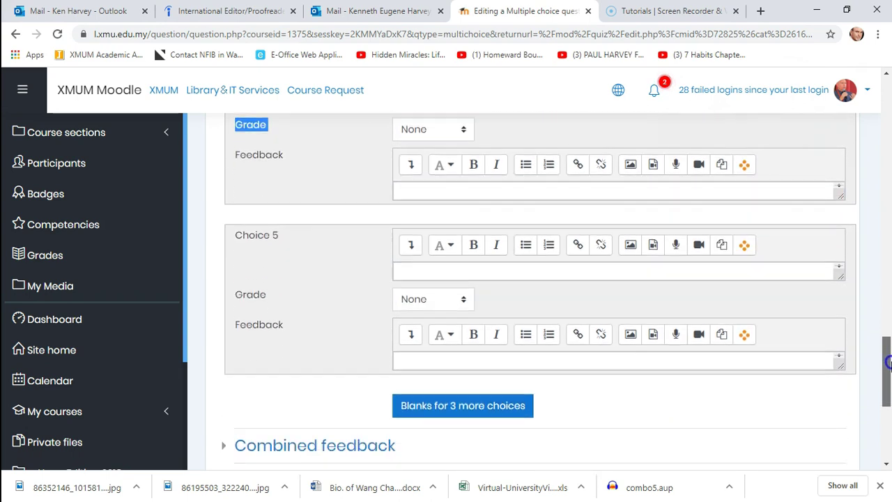
click(618, 271)
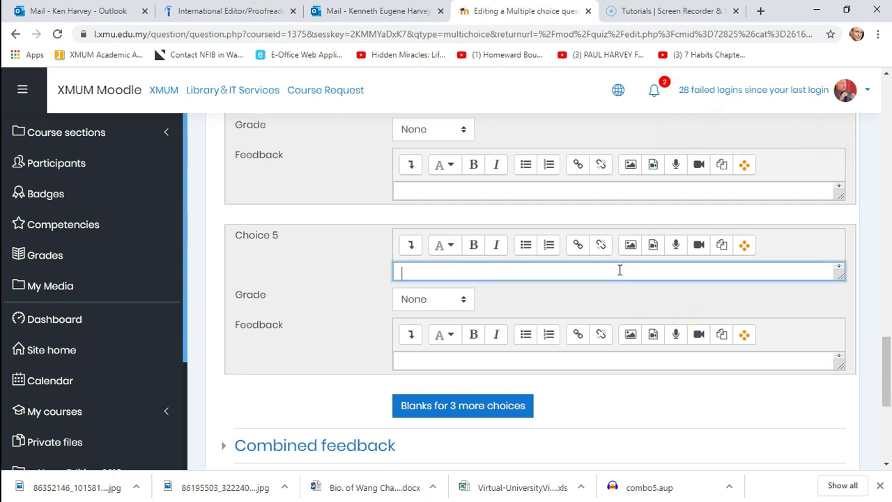
text(d)
key(BackSpace)
text(Smith)
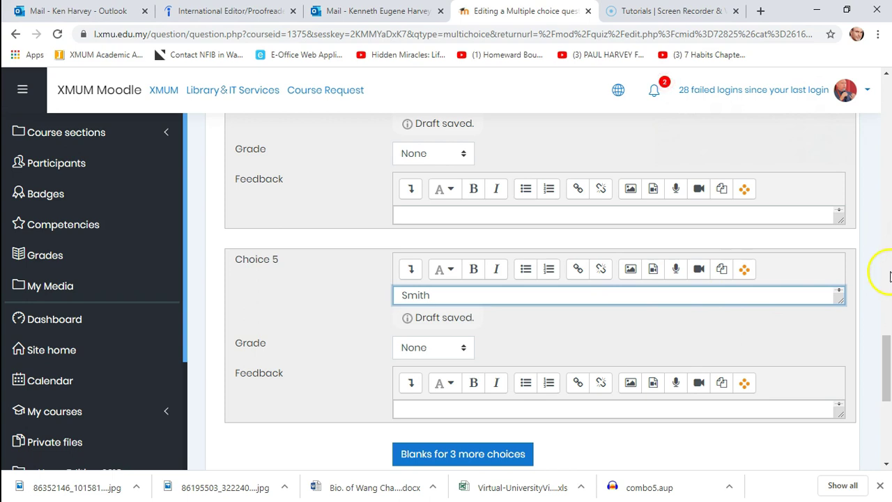
- Save the SS1 multiple choice question and return to the quiz's question list
scroll(887, 342, down, 3)
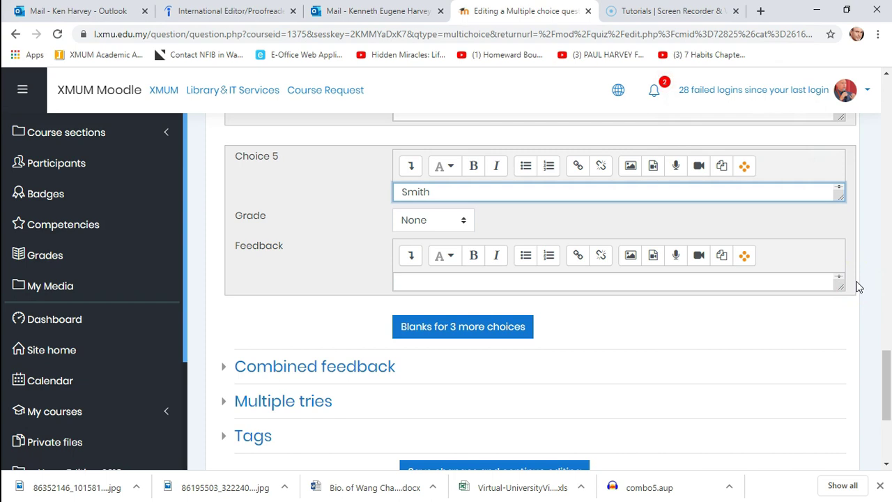
click(886, 373)
drag(885, 372, 887, 402)
click(436, 337)
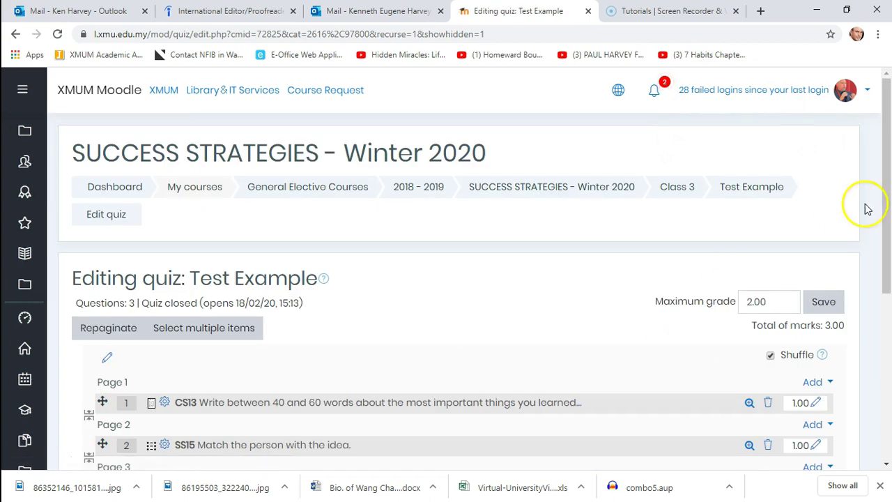
- Add a new Multiple choice question at the end of the quiz, after the SS1 question on page 3
drag(889, 223, 890, 321)
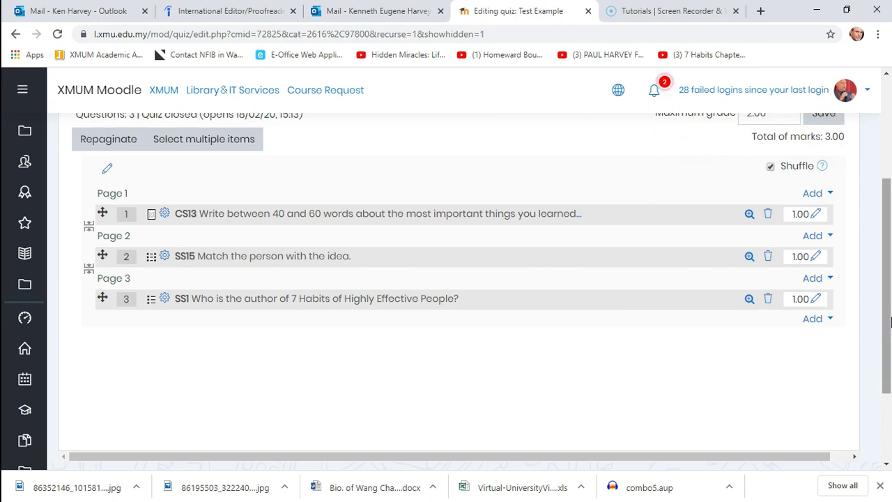
click(829, 320)
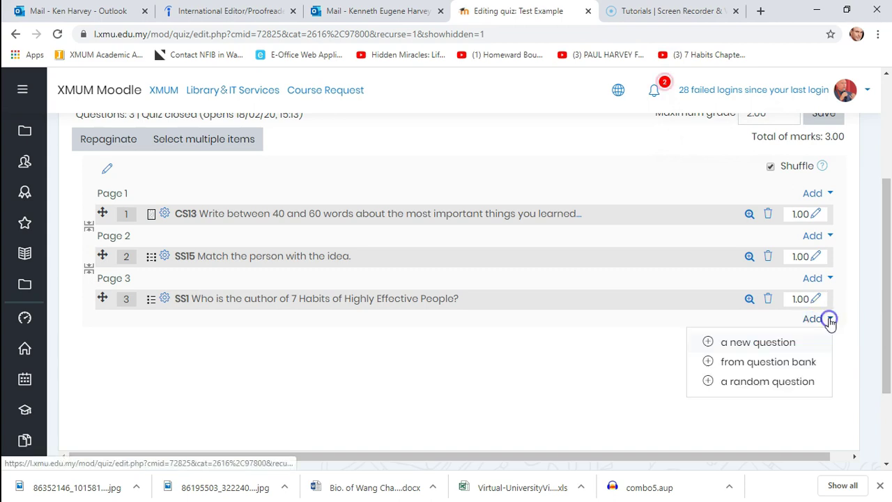
click(746, 342)
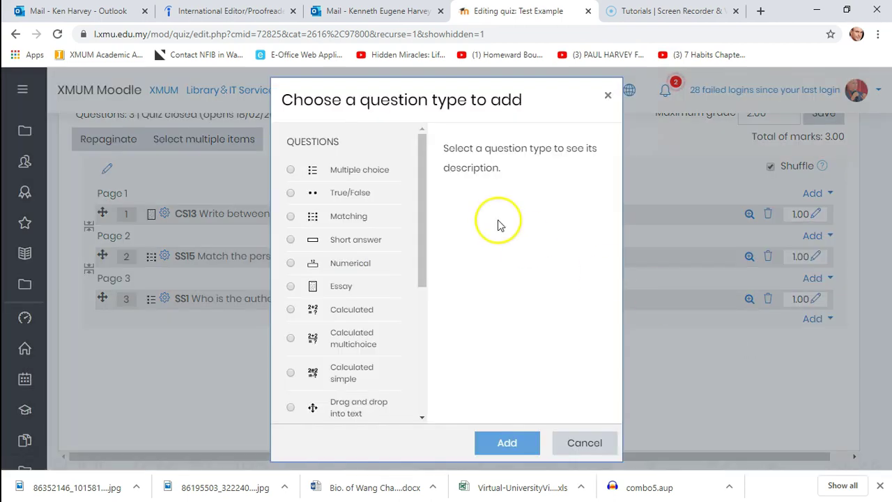
click(290, 170)
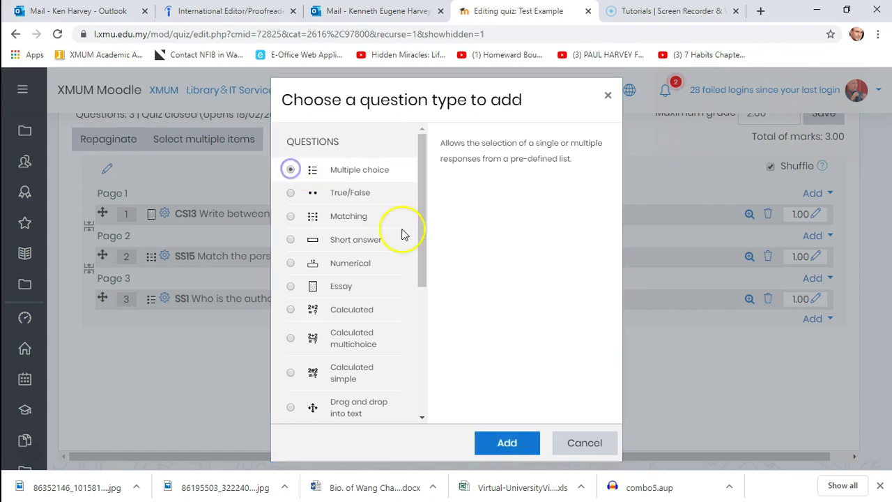
click(502, 440)
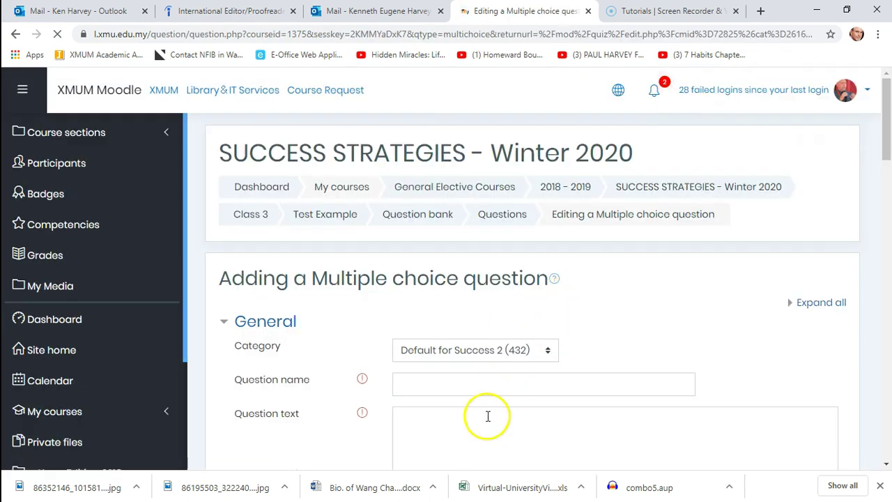
- Name the question "SS1" and enter "Which of the following are among Stephen Covey's 7 habits?" as its question text
click(479, 385)
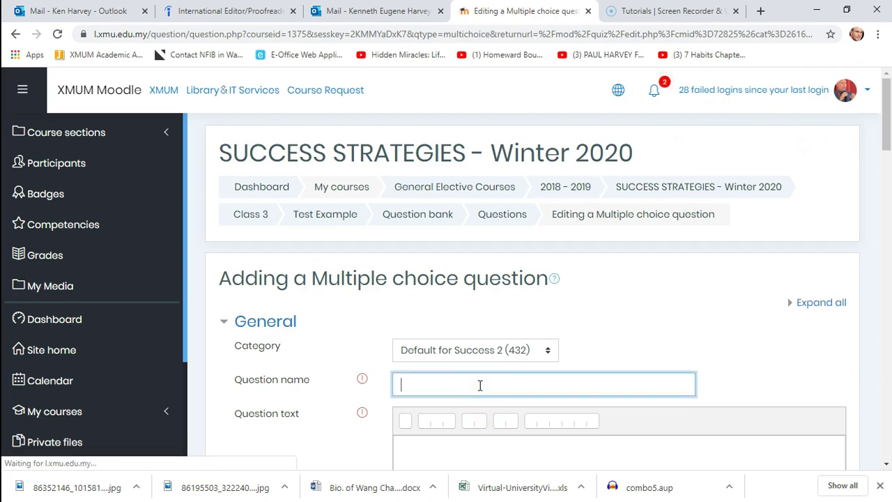
text(SS1)
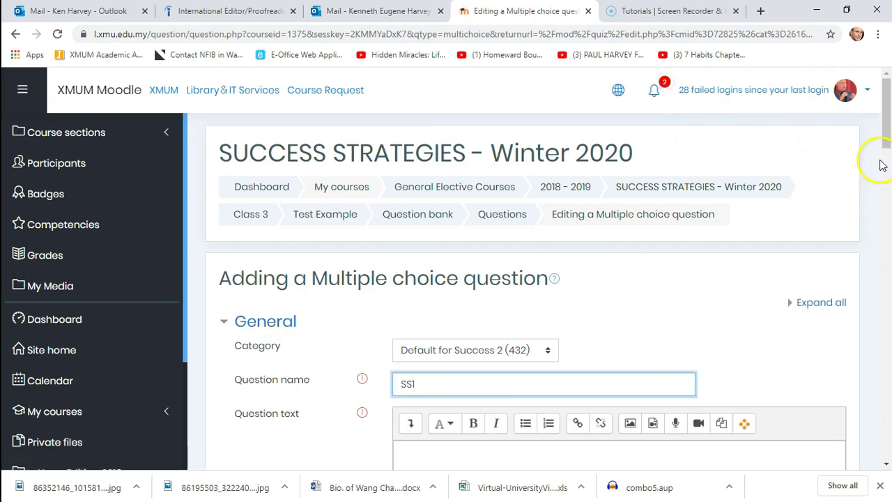
scroll(885, 104, down, 3)
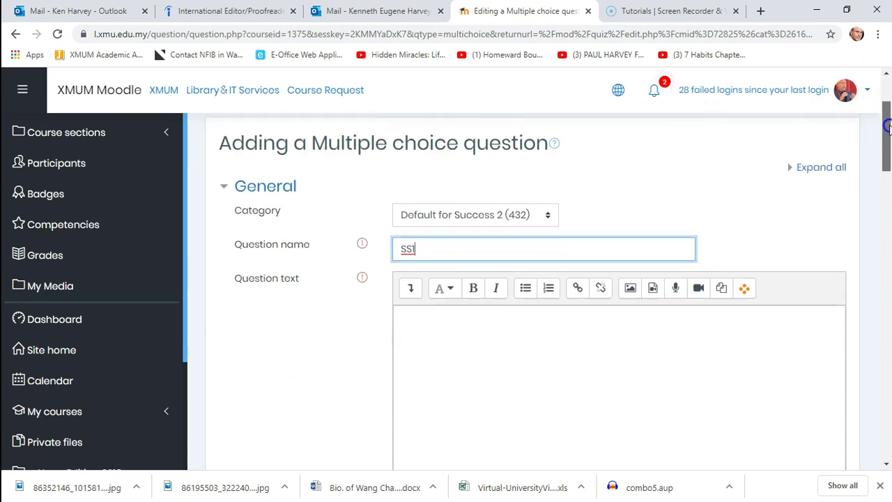
click(623, 259)
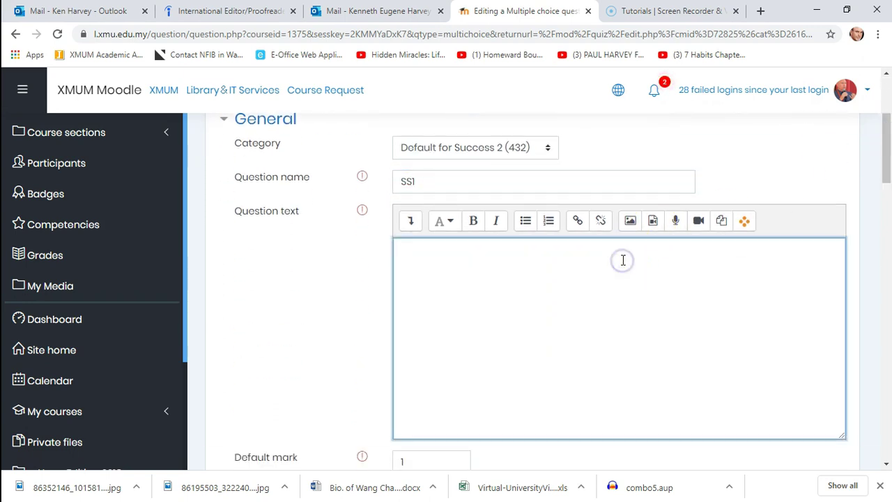
text(Which of the following)
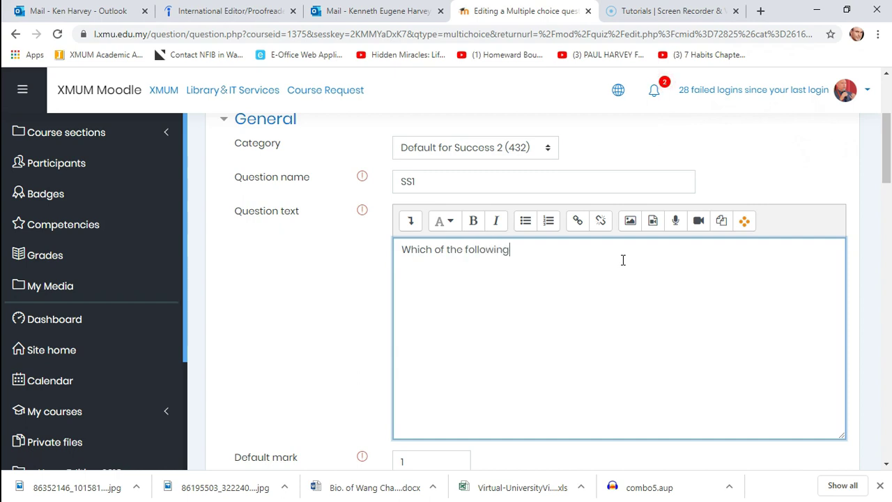
text(are among Steph)
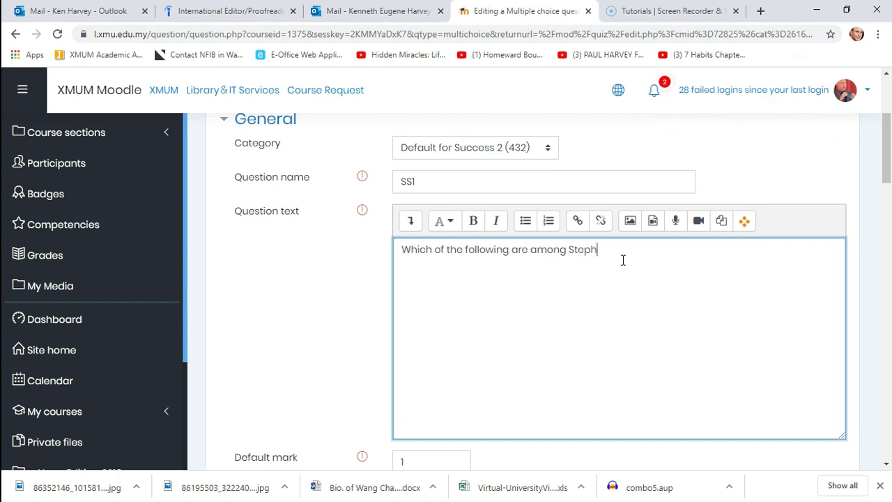
text(Covey)
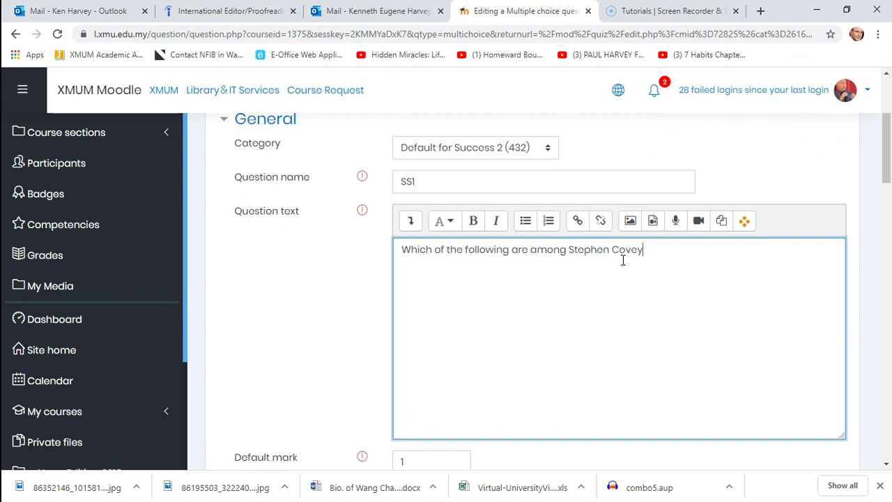
text('s 7 habits?)
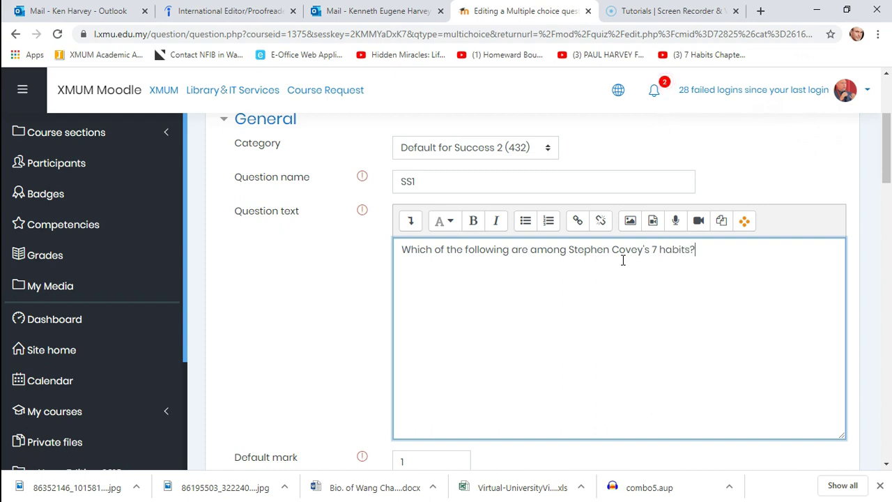
- Set the question's answer mode to "Multiple answers allowed"
drag(885, 150, 887, 236)
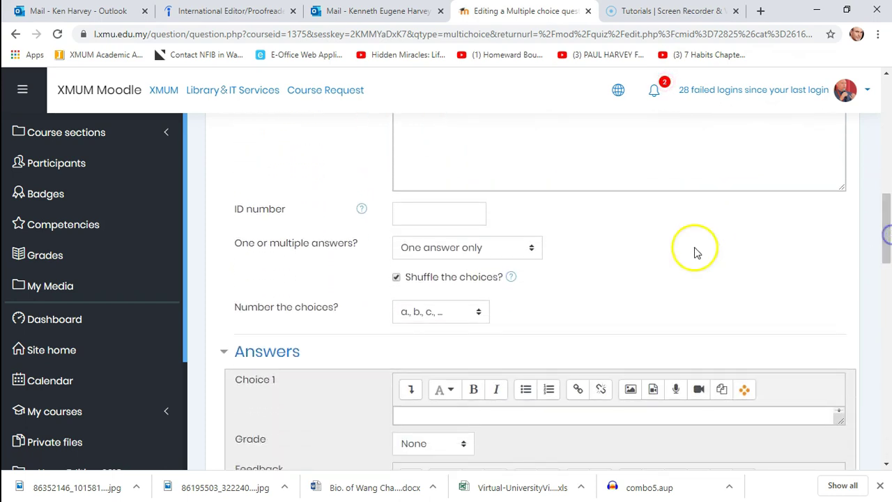
click(532, 249)
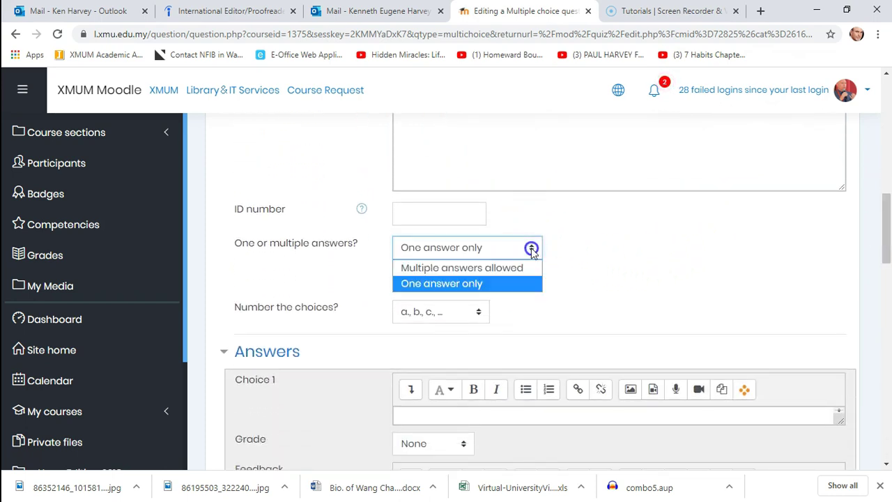
click(447, 267)
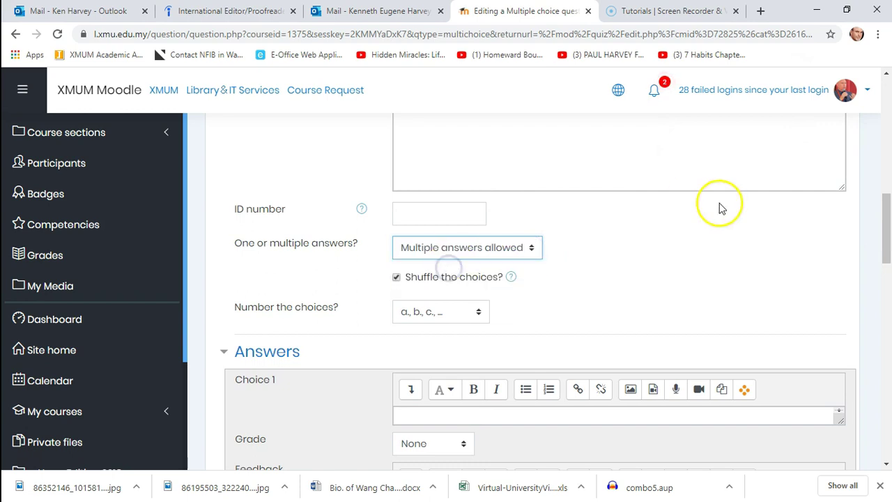
- Fill in choice 1 with "Be proactive" and give it a grade of 25%
drag(888, 202, 887, 230)
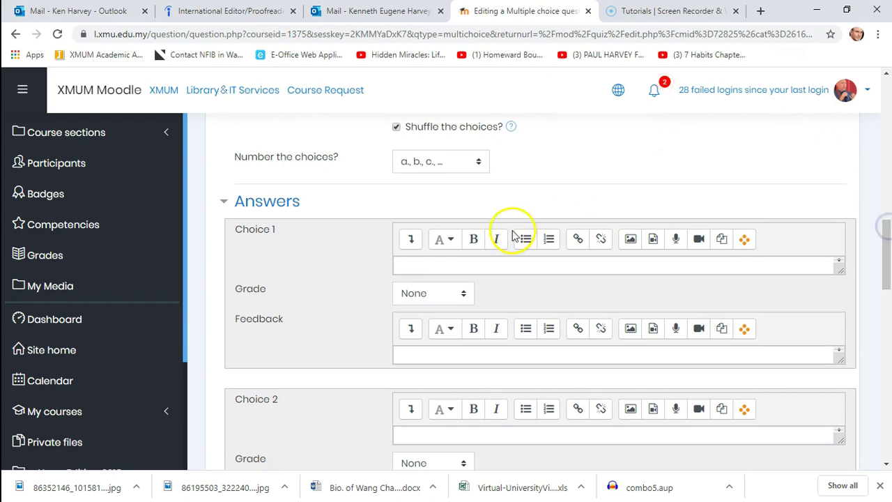
click(443, 266)
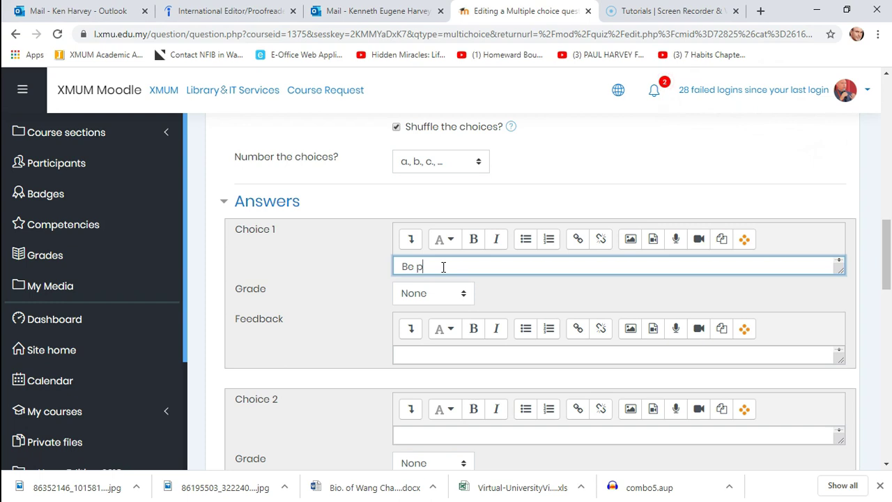
text(ctive)
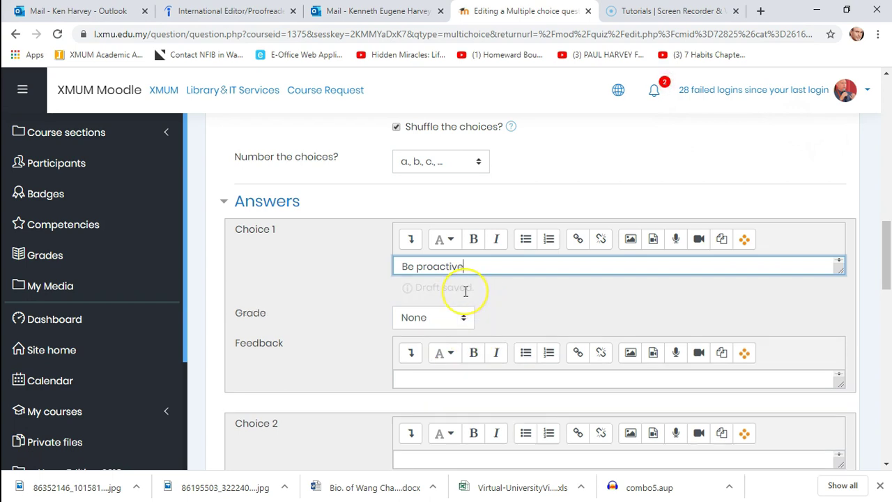
click(464, 291)
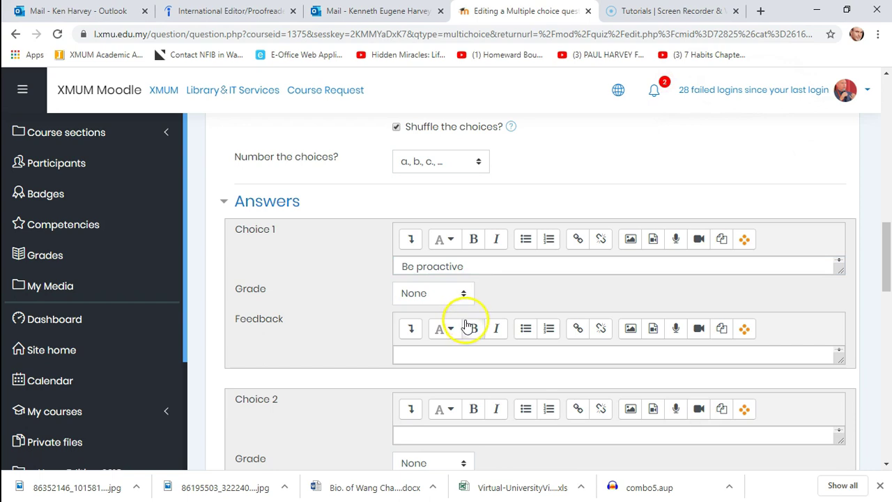
click(462, 293)
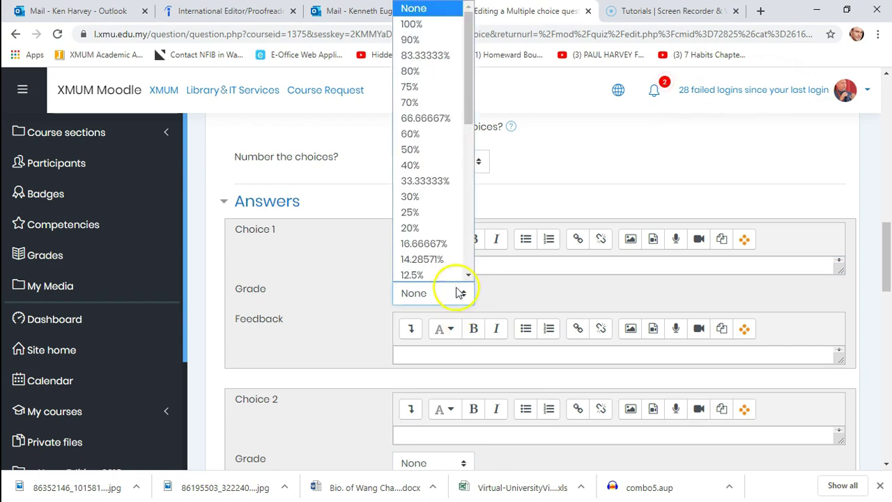
click(418, 197)
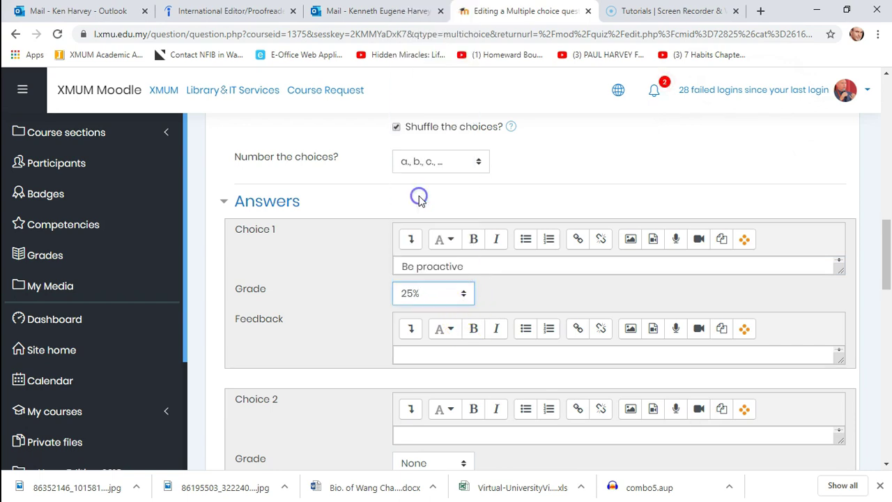
- Fill in choice 2 with "Begin with the end in mind" and give it a grade of 25%
click(430, 437)
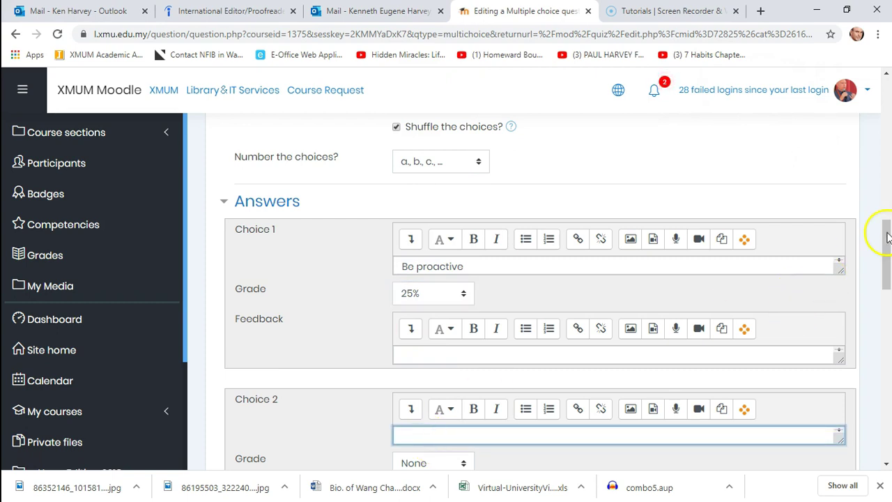
drag(888, 235, 888, 255)
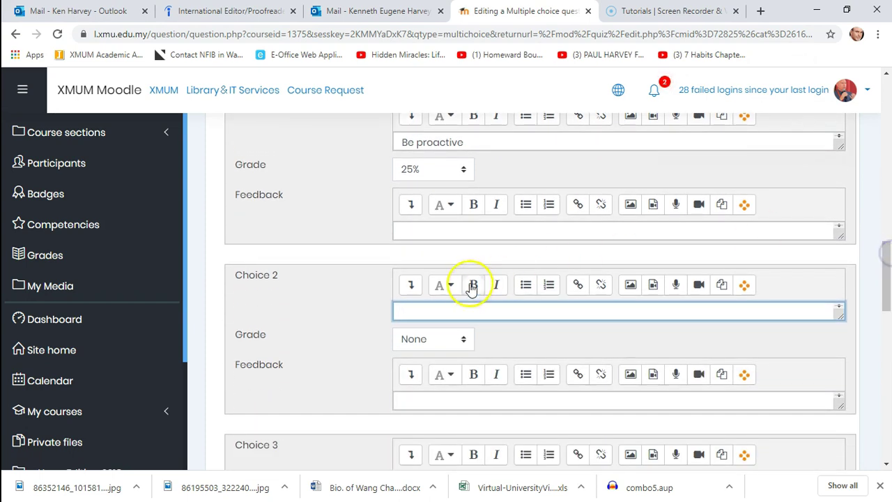
click(464, 310)
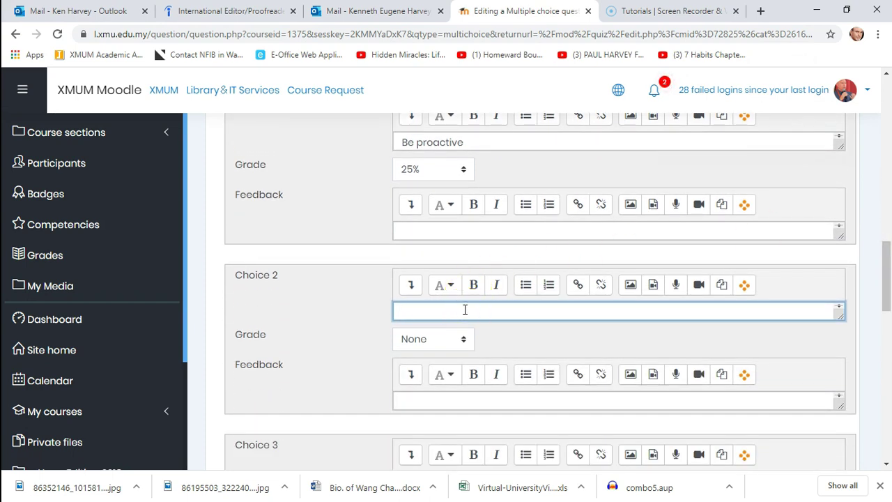
text(Begin with the end in)
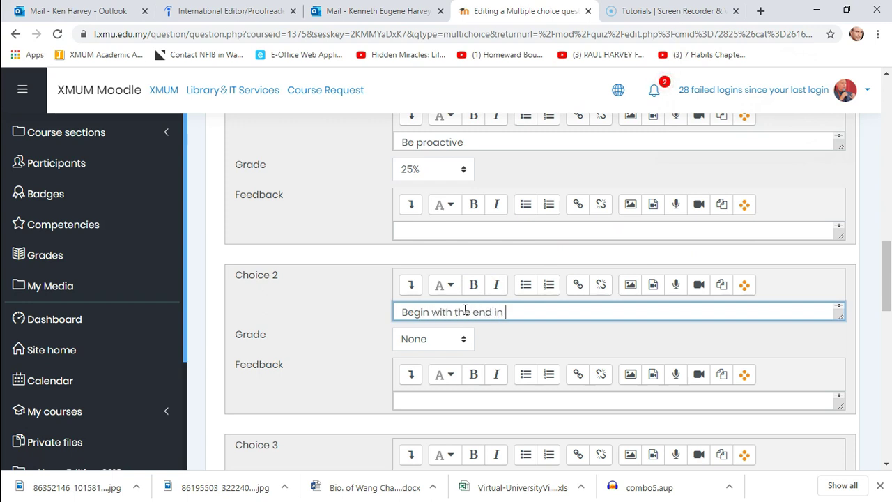
click(427, 341)
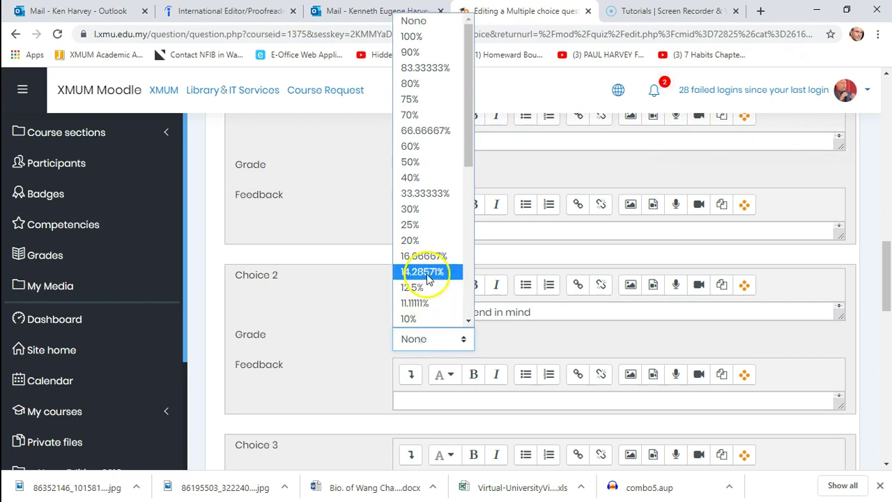
click(409, 224)
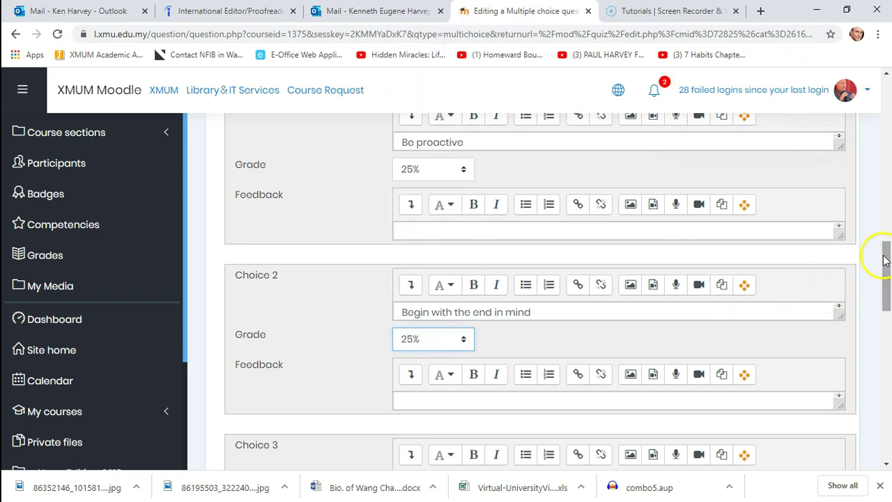
- Fill in choice 3 with "Think win-win" and give it a grade of 25%
drag(886, 255, 886, 300)
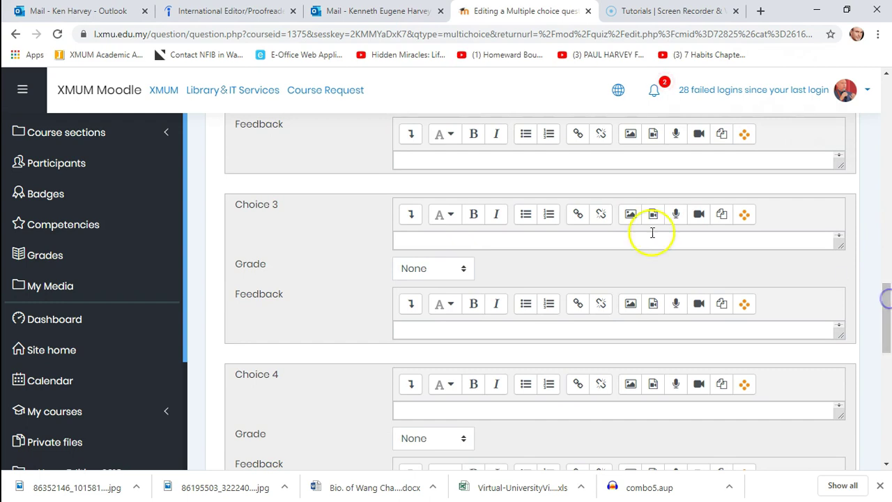
click(425, 244)
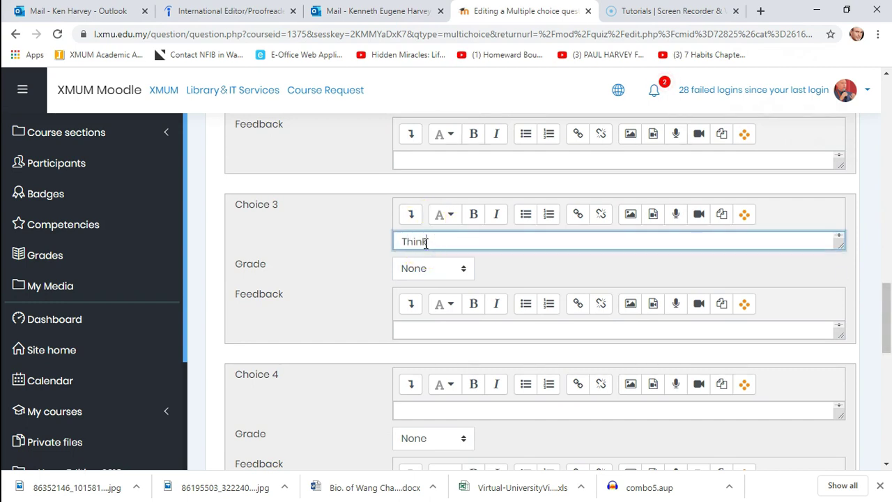
text(Think win-win)
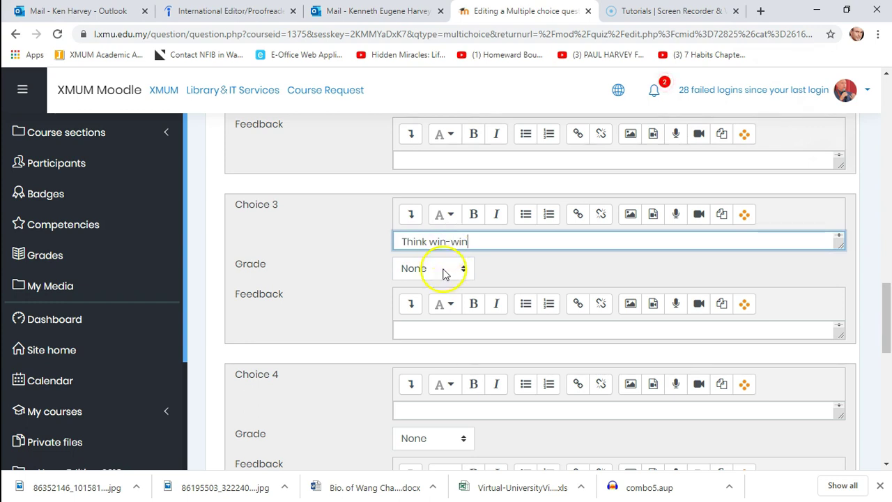
click(439, 270)
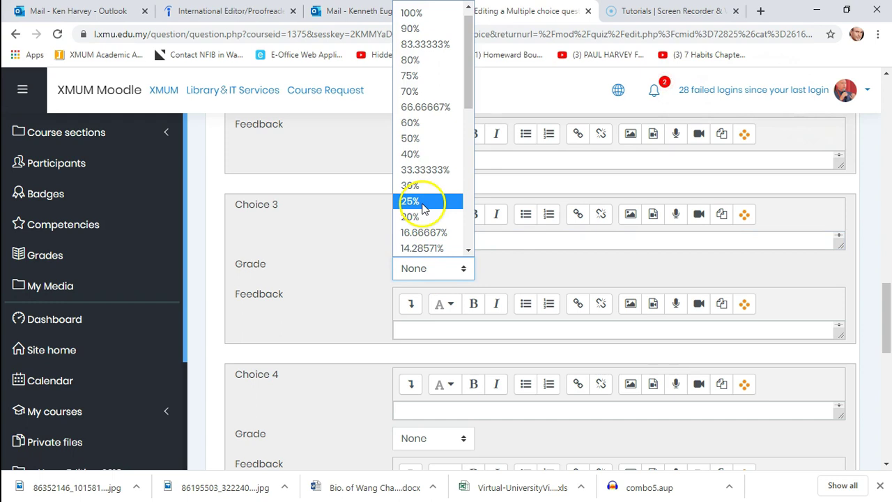
click(417, 201)
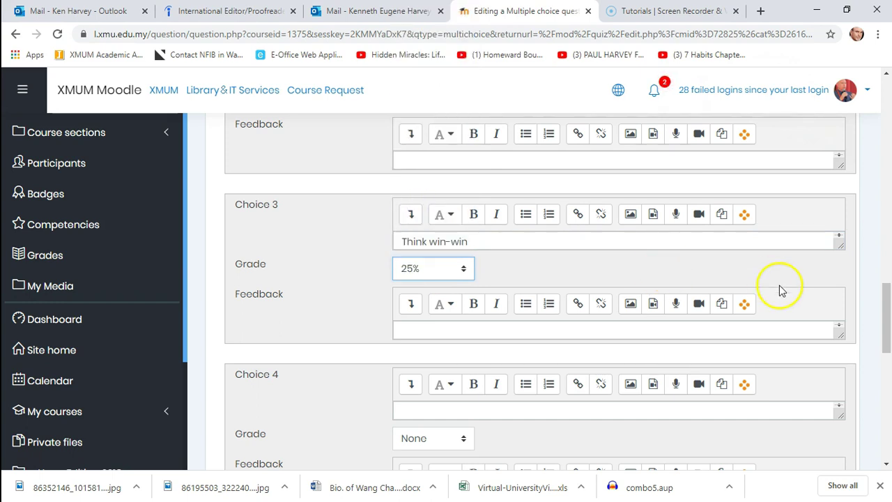
- Fill in choice 4 with the incorrect answer "Never give up!", leaving its grade at None
click(887, 298)
drag(886, 298, 886, 329)
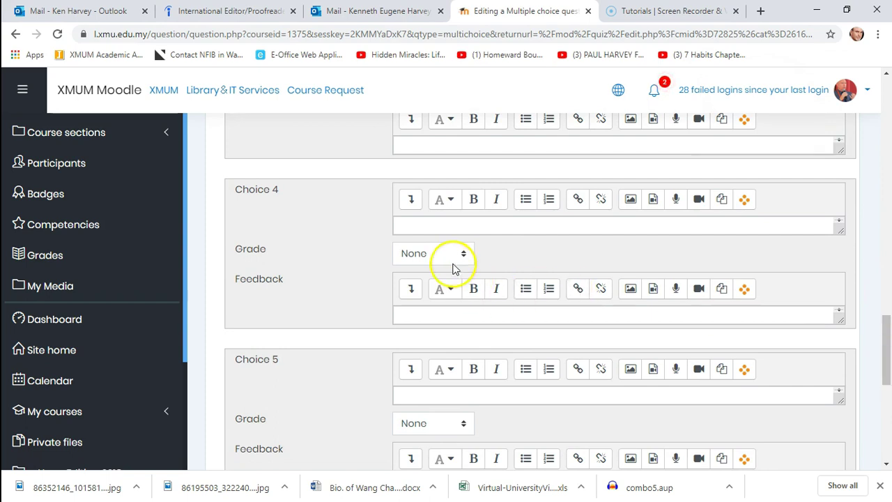
click(419, 224)
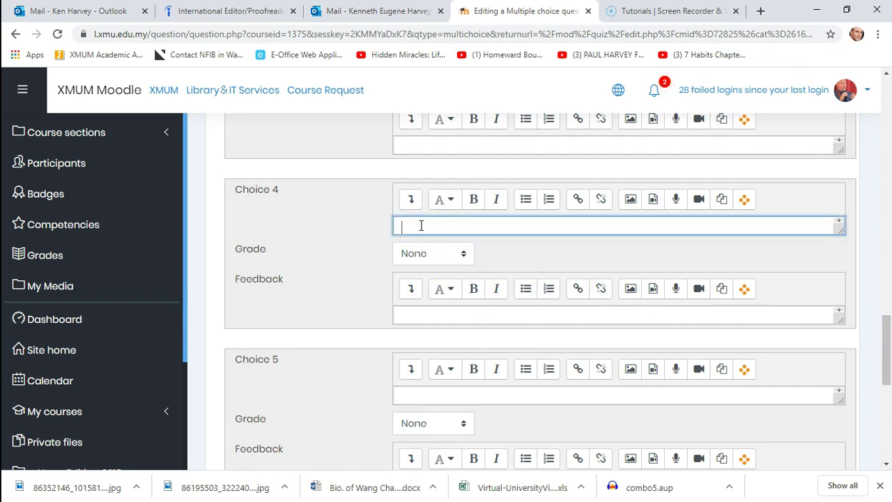
text(Novsry giv)
key(BackSpace)
key(BackSpace)
key(BackSpace)
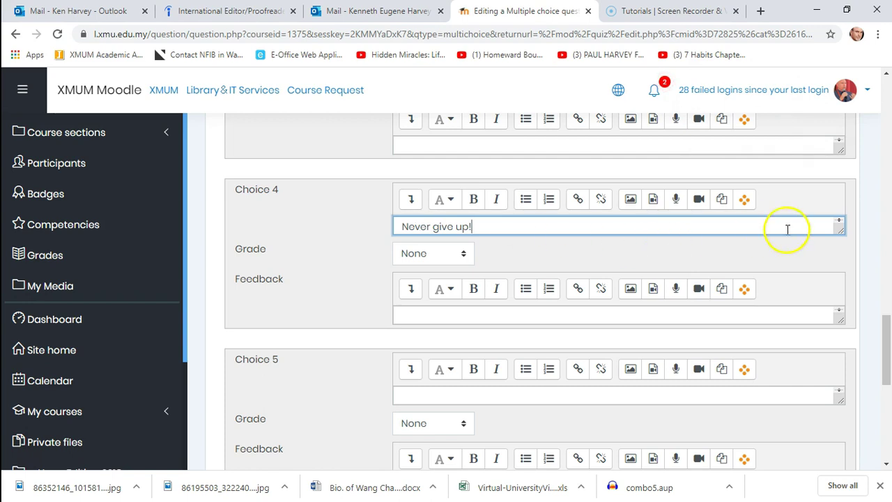
- Fill in choice 5 with "Synergize" and give it a grade of 25%
drag(884, 329, 885, 354)
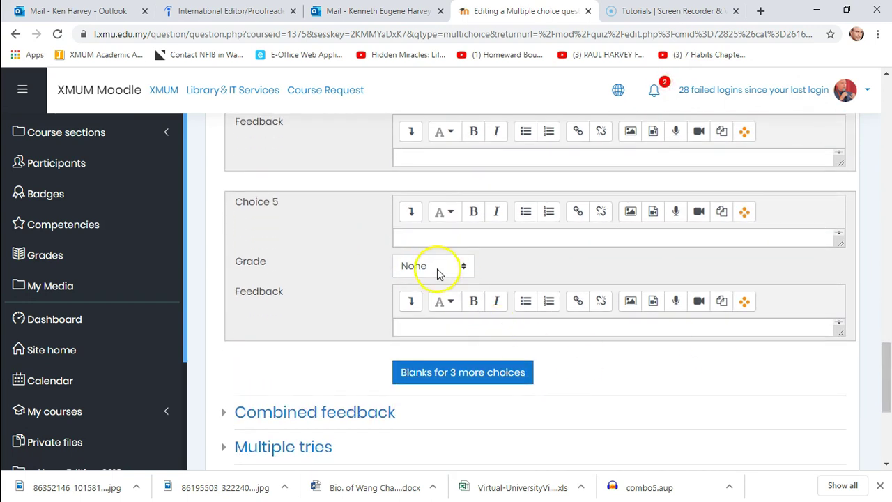
click(418, 237)
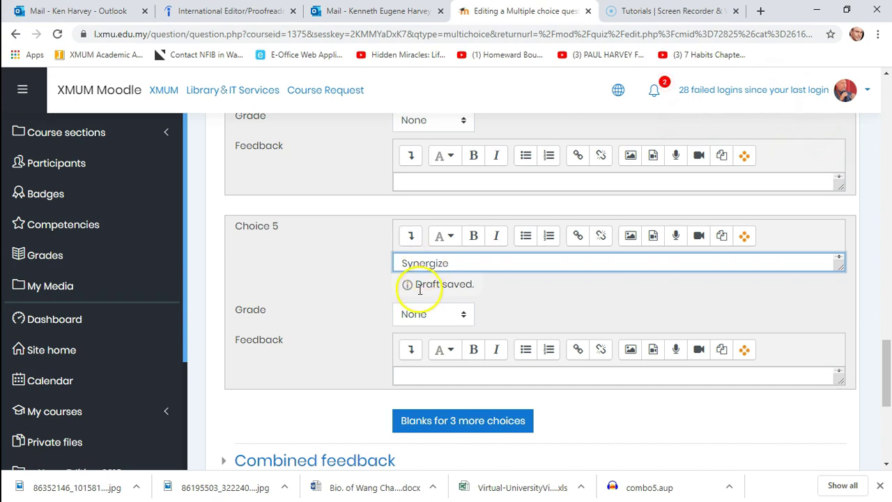
click(434, 315)
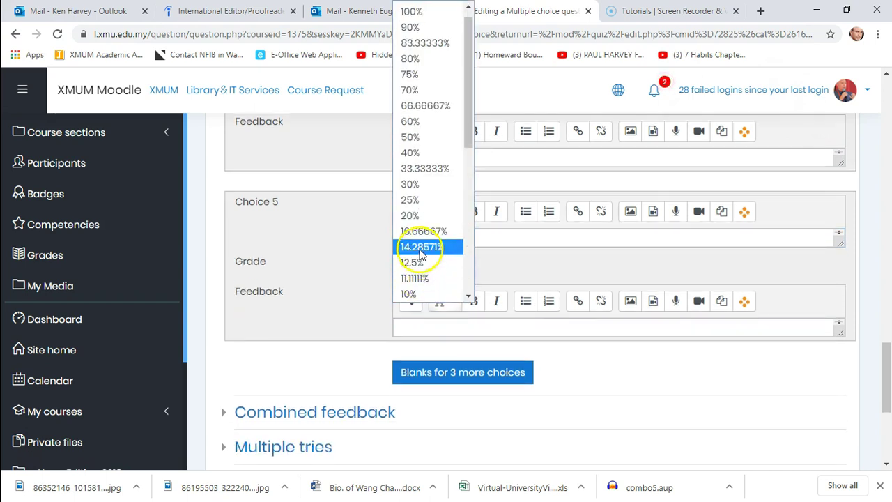
click(413, 200)
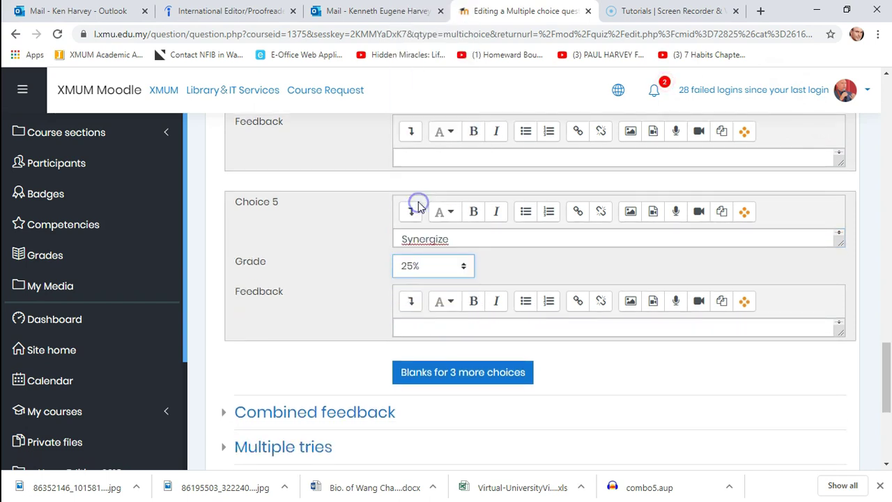
- Save the multiple-answer question on Covey's 7 habits and return to the quiz's question list
drag(883, 369, 886, 376)
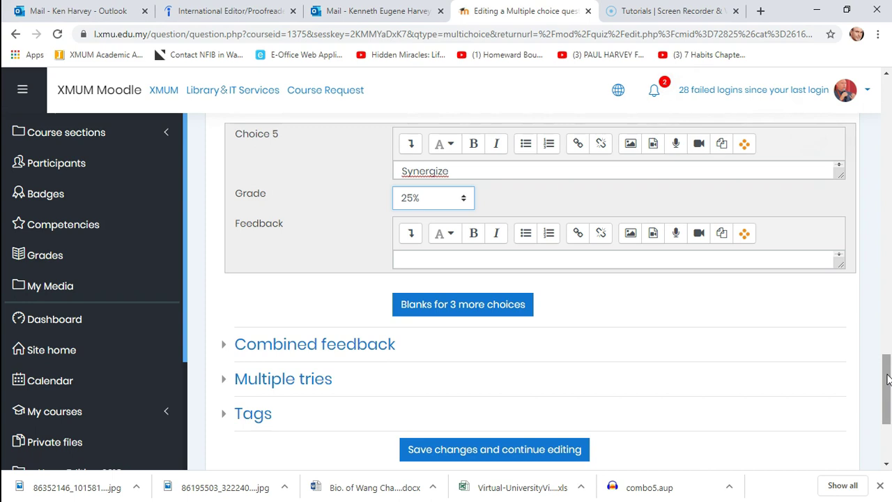
drag(888, 381, 888, 408)
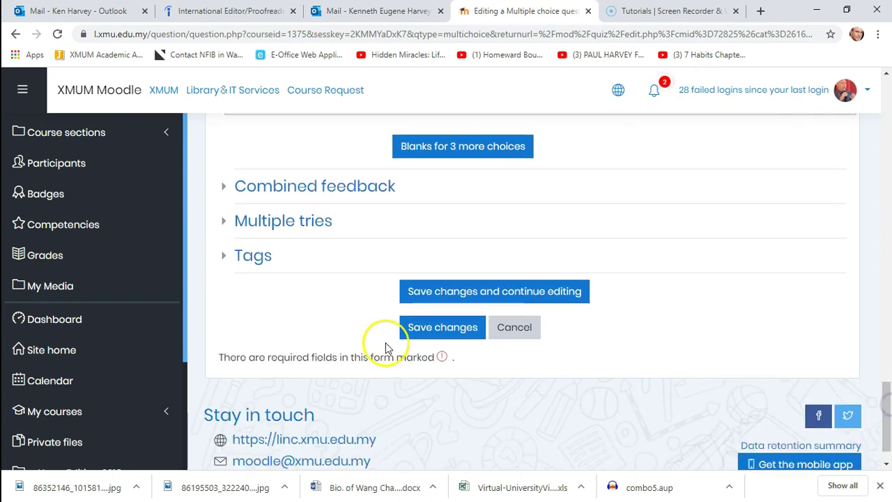
click(427, 330)
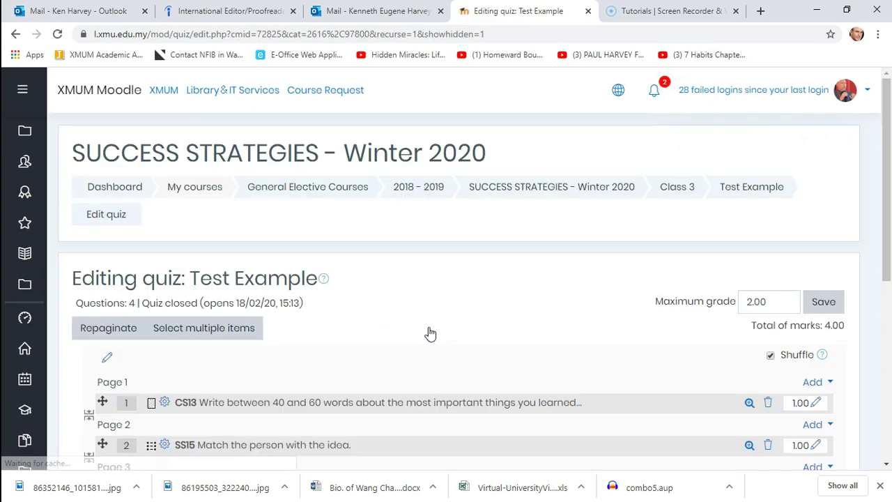
- Add a new True/False question at the end of the Test Example quiz
drag(881, 147, 888, 240)
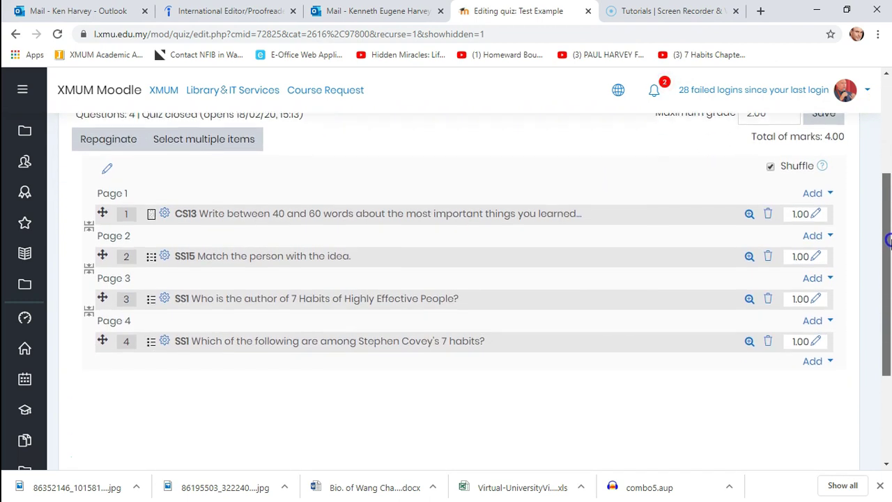
click(812, 358)
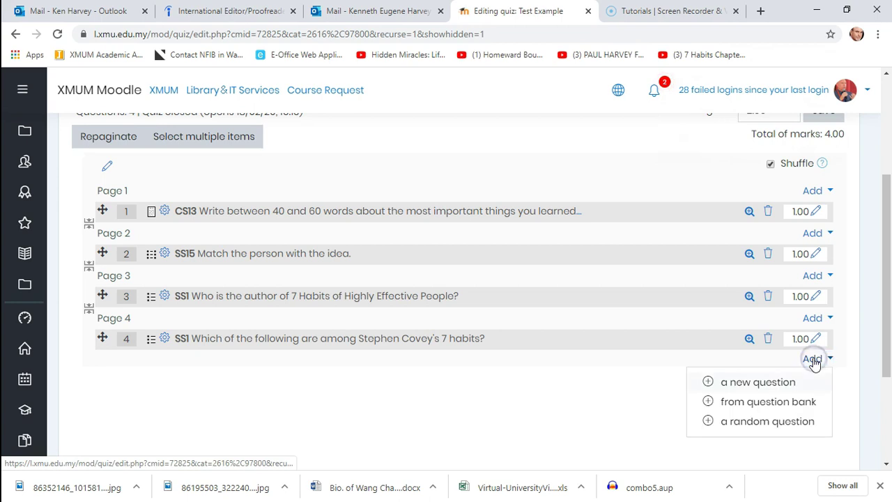
click(744, 382)
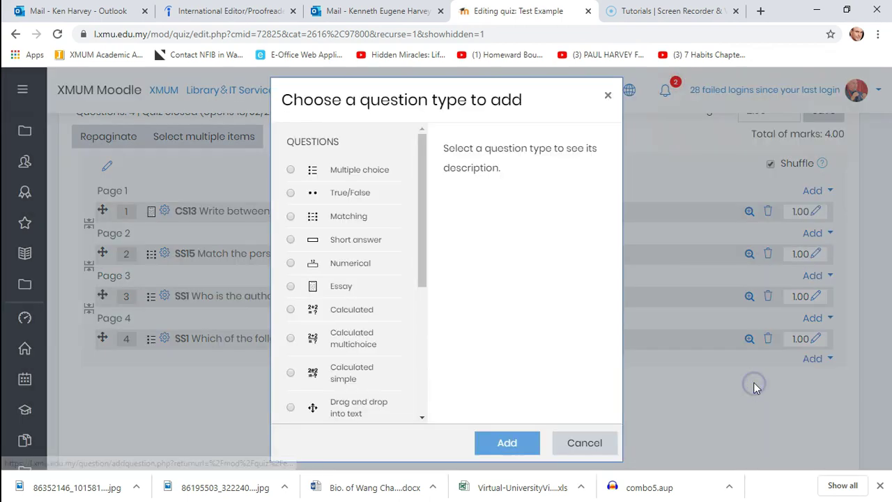
click(290, 193)
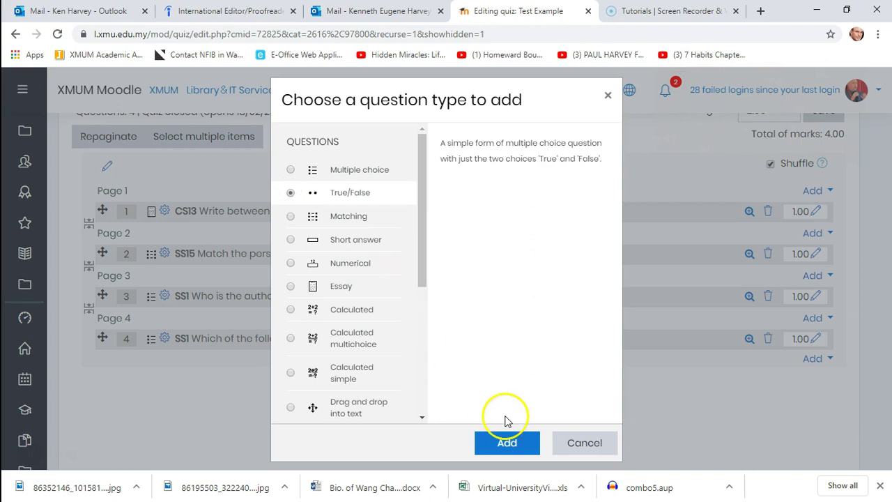
click(508, 443)
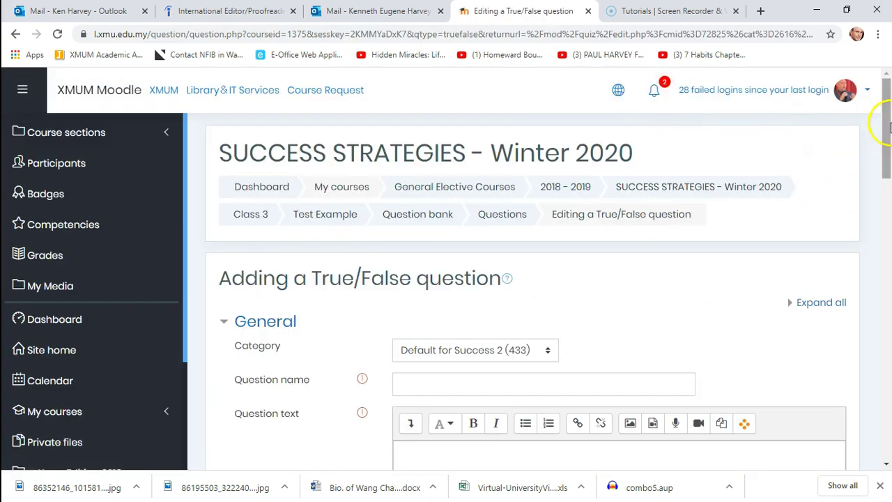
- Enter the question text "The fifth habit of Covey's is to synergize."
drag(886, 117, 888, 175)
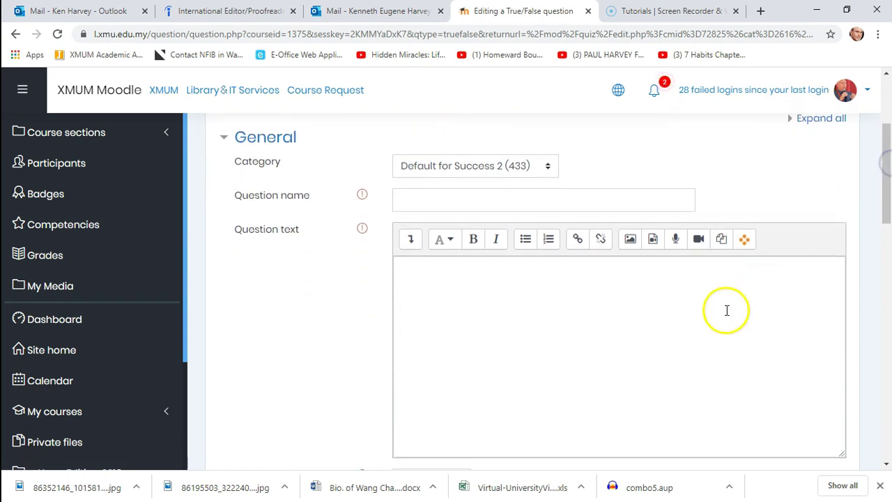
click(636, 291)
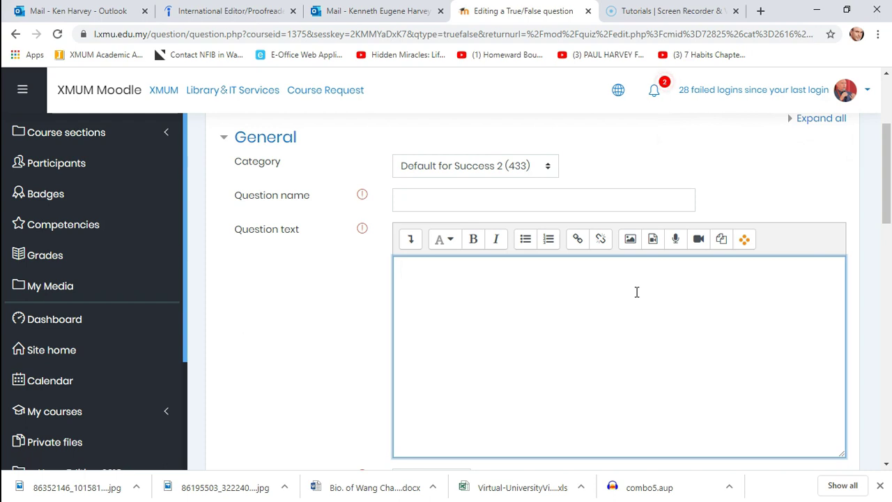
text(he fifth habit of )
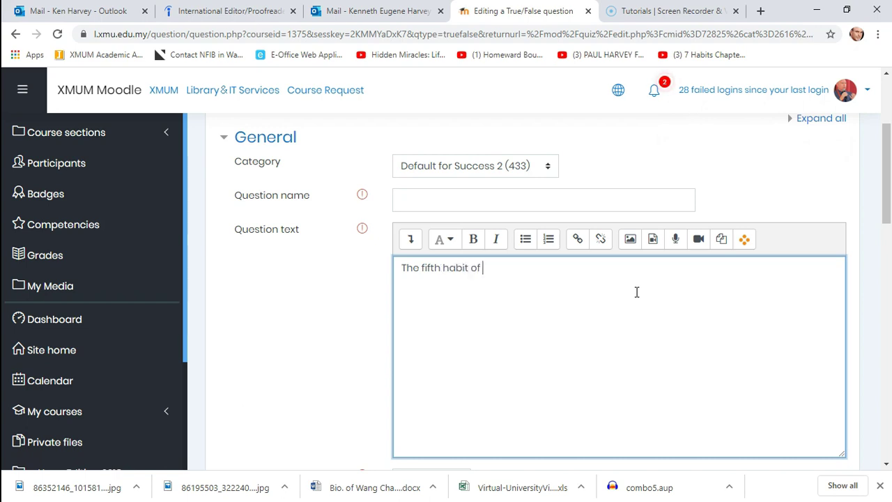
text(Cvo)
key(BackSpace)
key(BackSpace)
text(ovey's is)
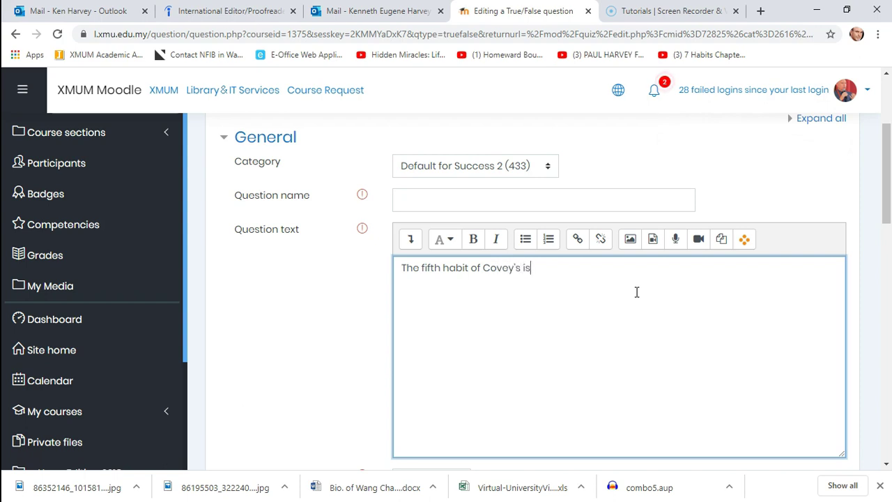
text( to synergize.)
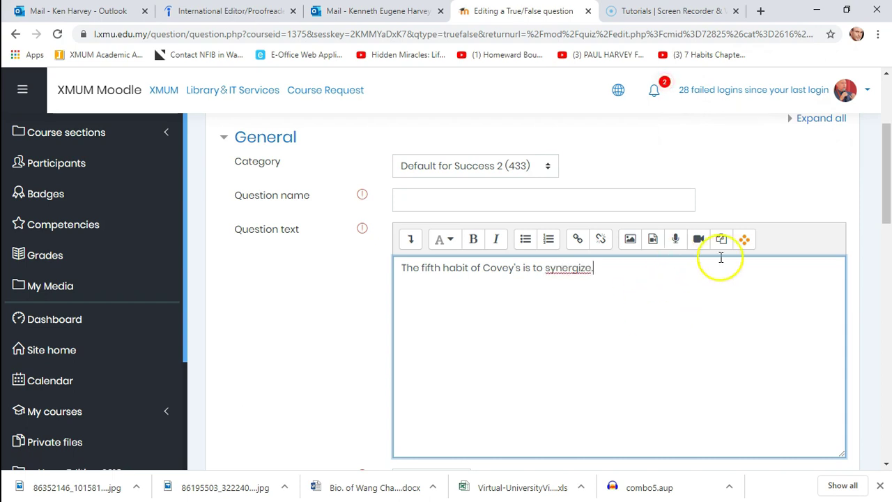
- Try to save the True/False question with False as the correct answer
drag(887, 165, 888, 261)
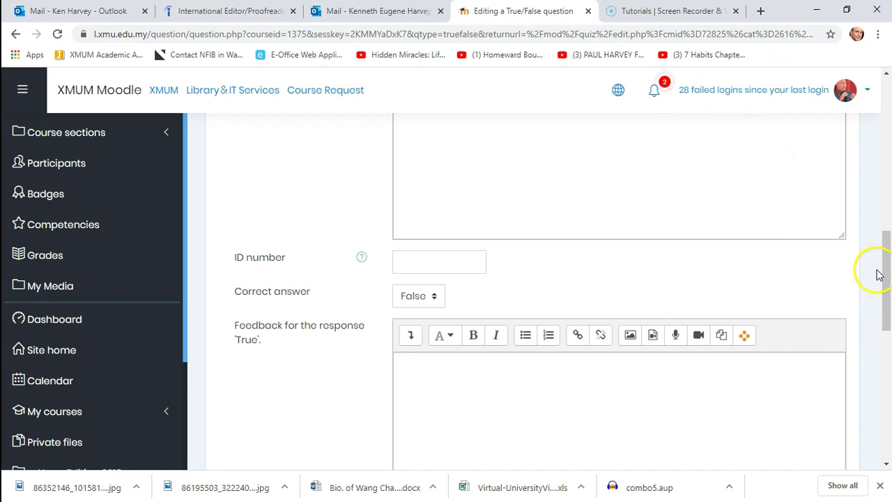
drag(888, 273, 885, 392)
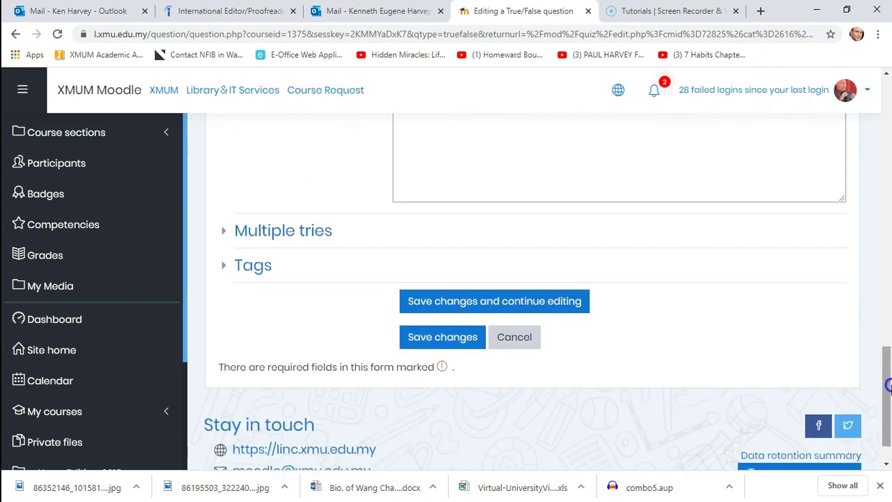
click(424, 337)
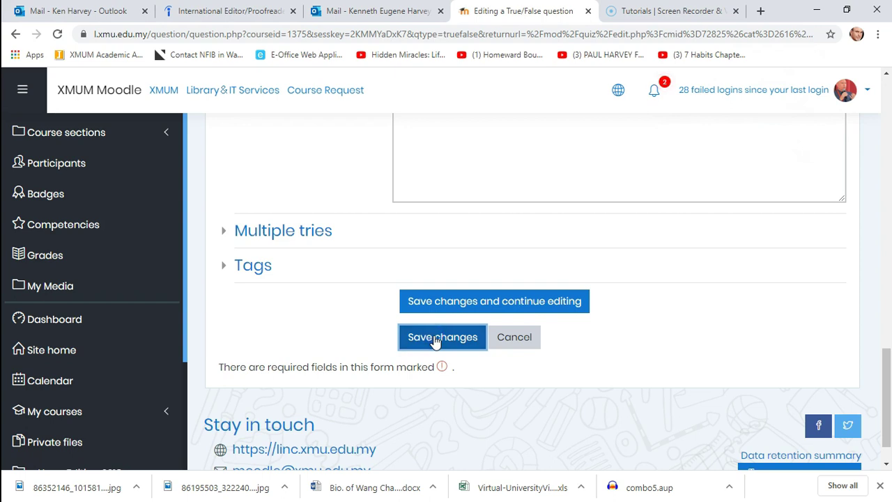
click(455, 339)
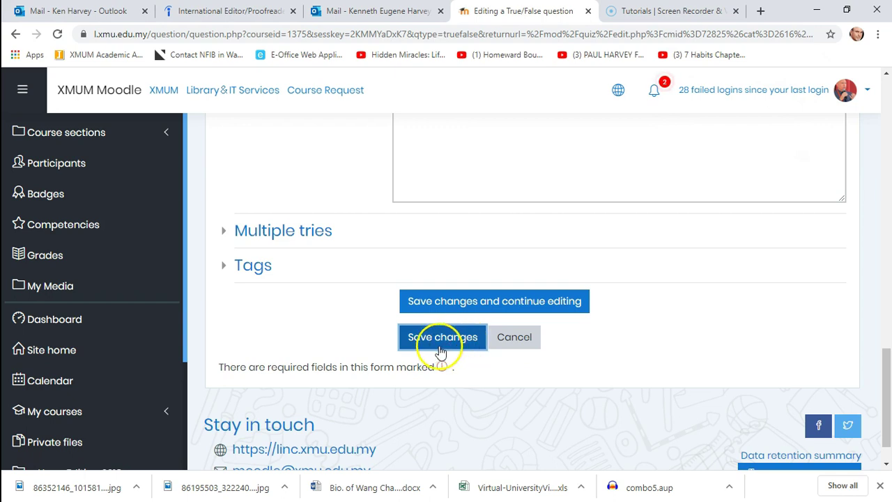
click(795, 322)
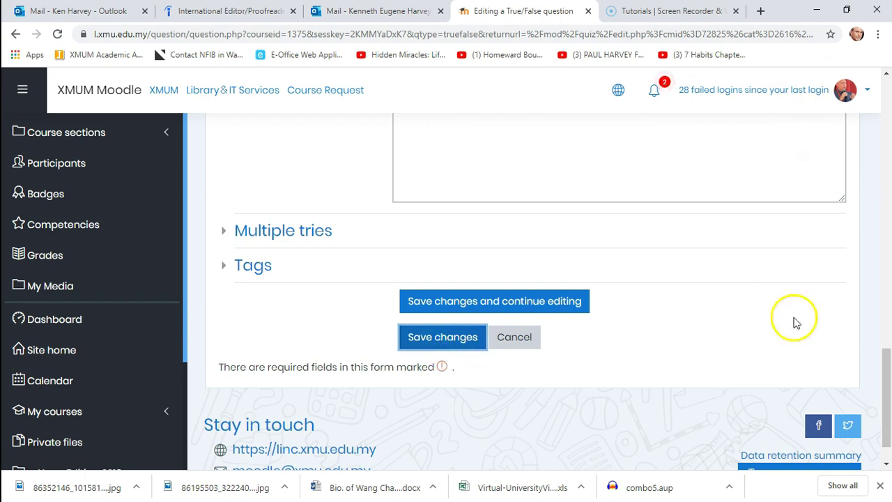
- Name the True/False question SS1 and save it to the quiz
drag(888, 385, 870, 173)
click(511, 156)
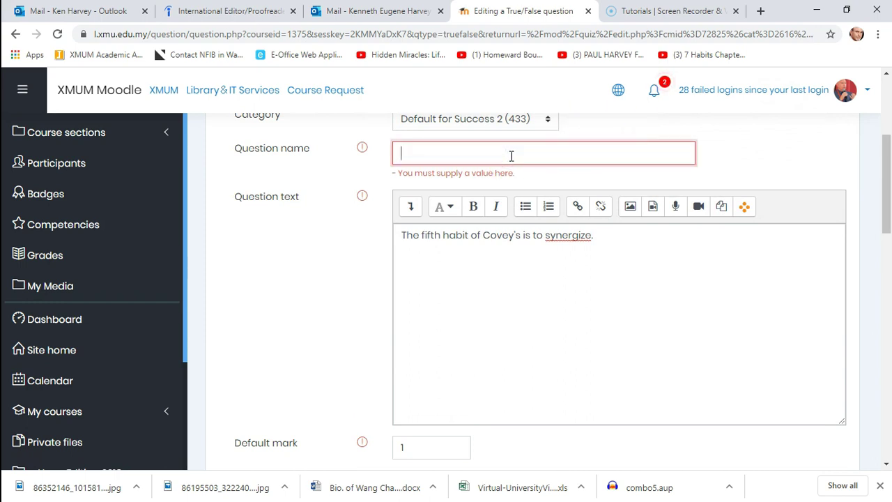
text(SS1)
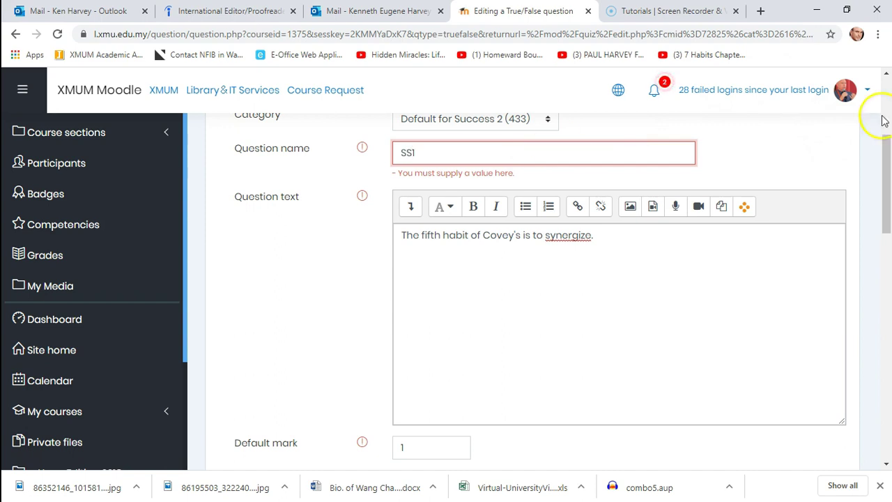
drag(884, 148, 885, 390)
click(460, 296)
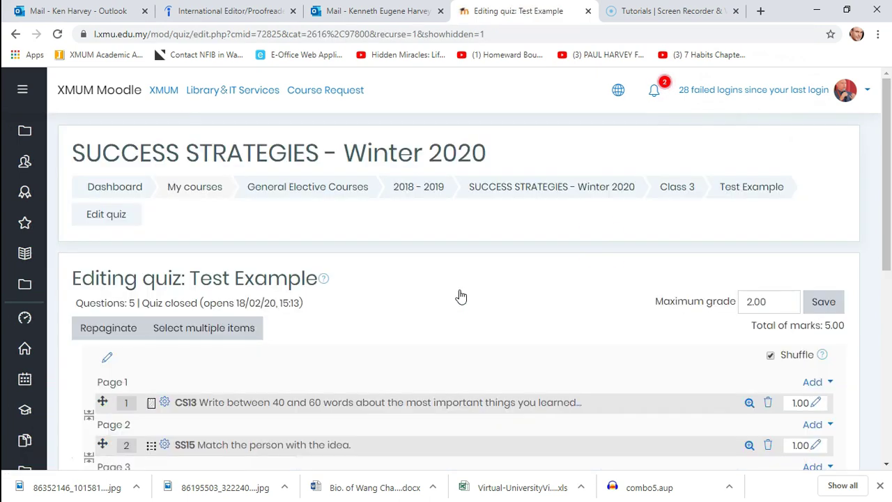
- Add a new Matching question after the last question of the quiz
drag(885, 169, 888, 309)
click(822, 295)
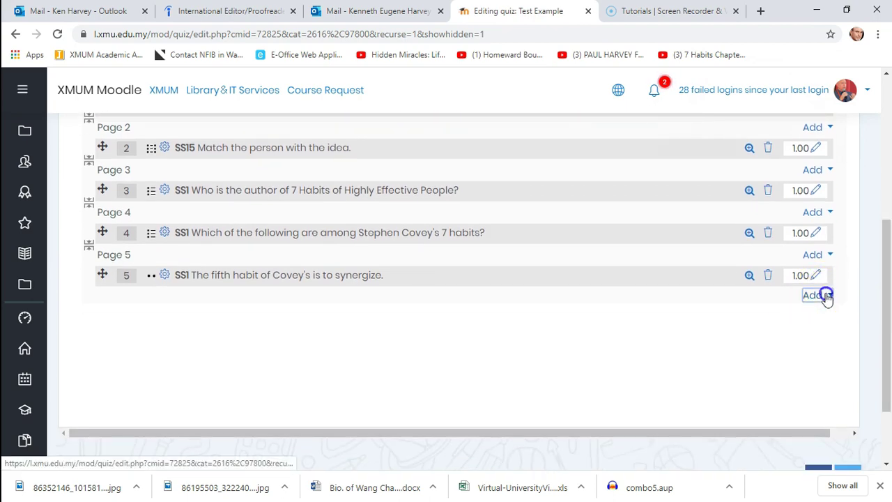
click(740, 319)
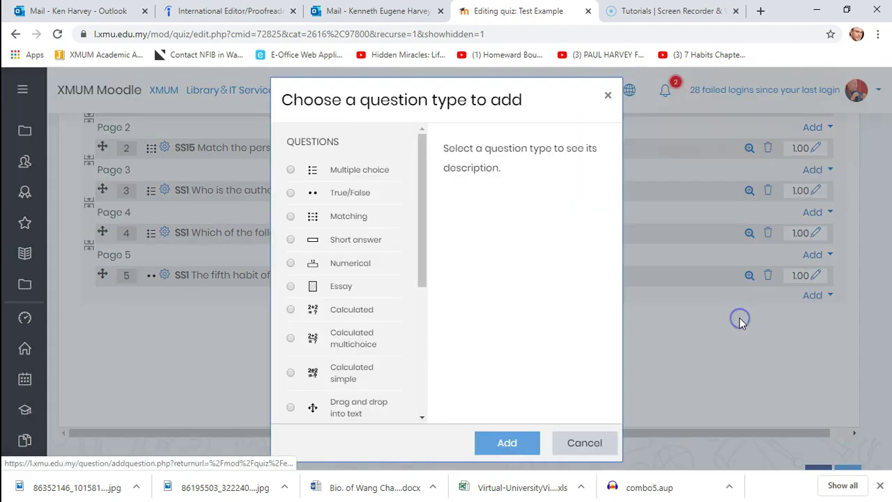
click(337, 219)
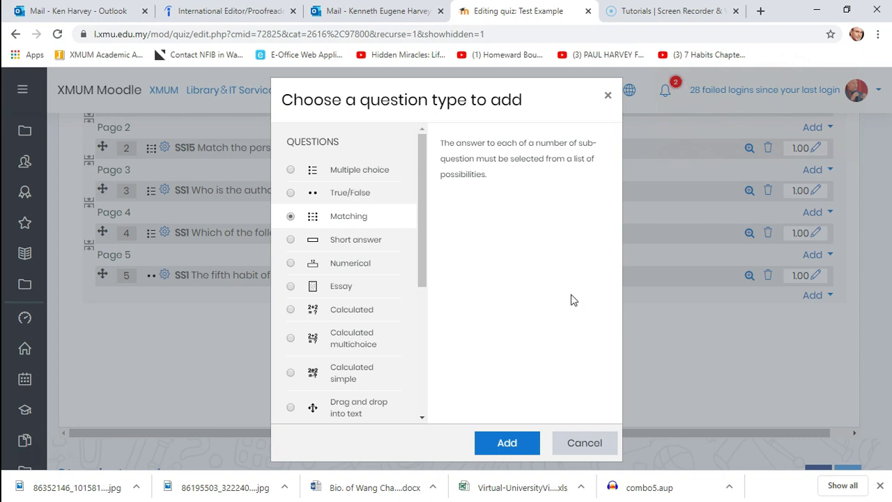
click(509, 443)
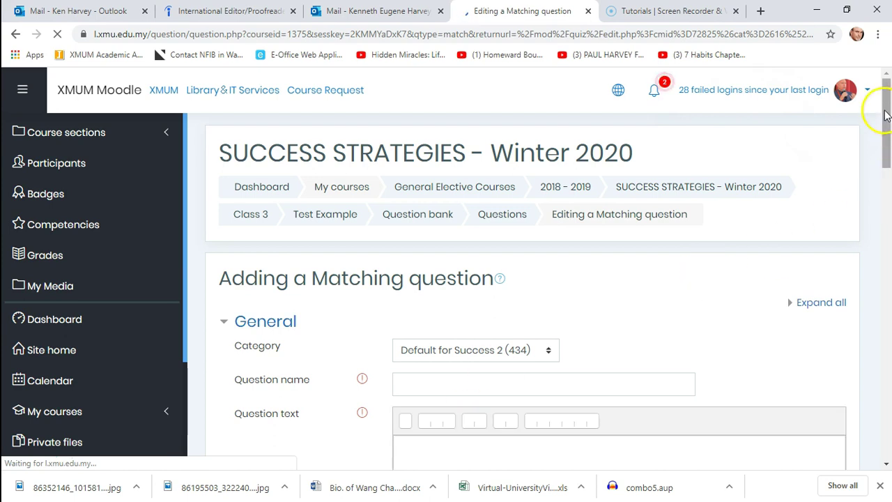
- Name the Matching question SS1 and enter the question text "Match the author with their primary concept."
drag(886, 114, 886, 147)
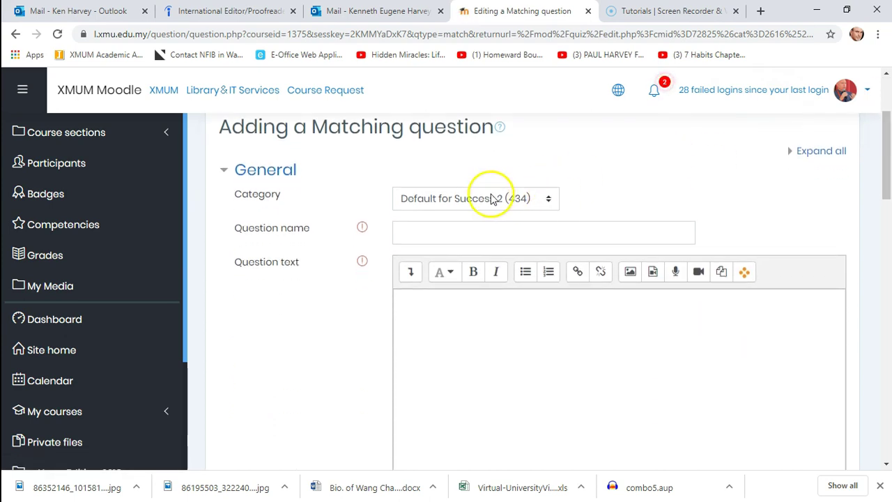
click(468, 238)
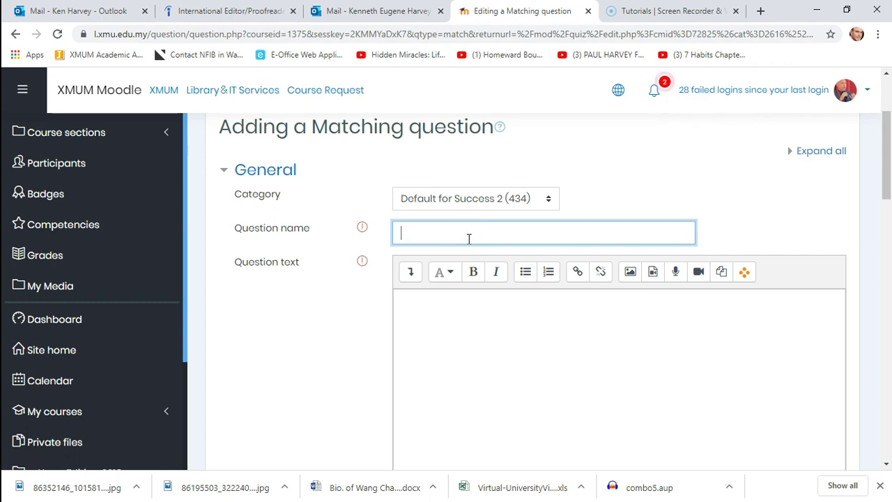
text(SS1)
drag(886, 125, 886, 155)
click(547, 204)
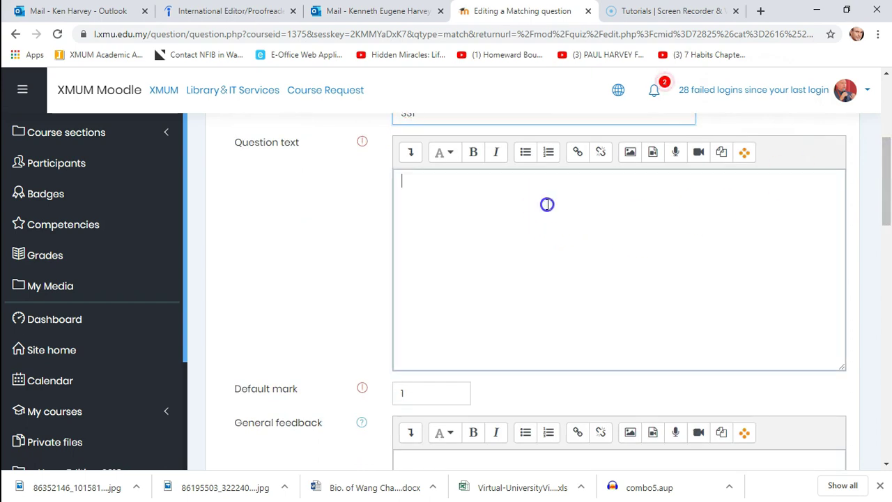
text(M)
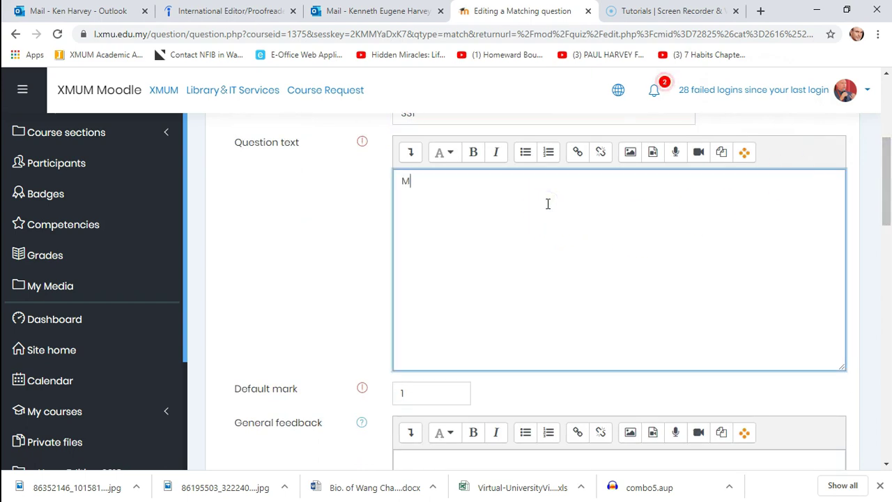
text(atch the author)
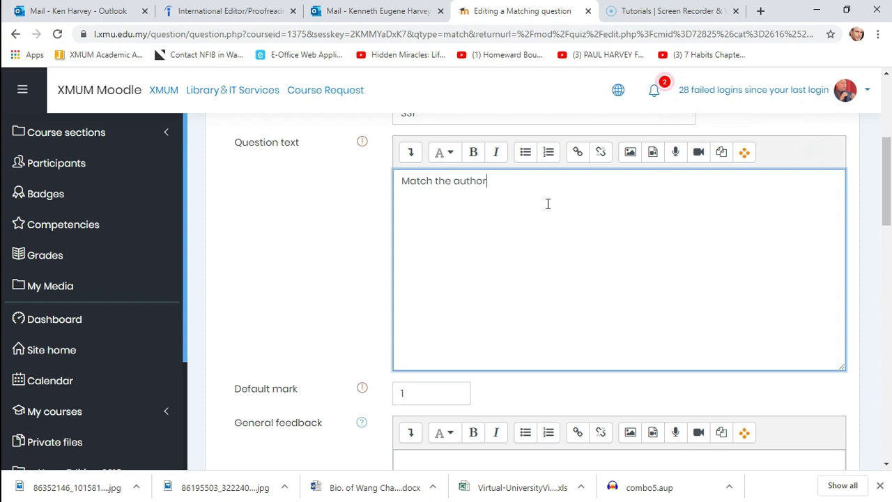
text( with the)
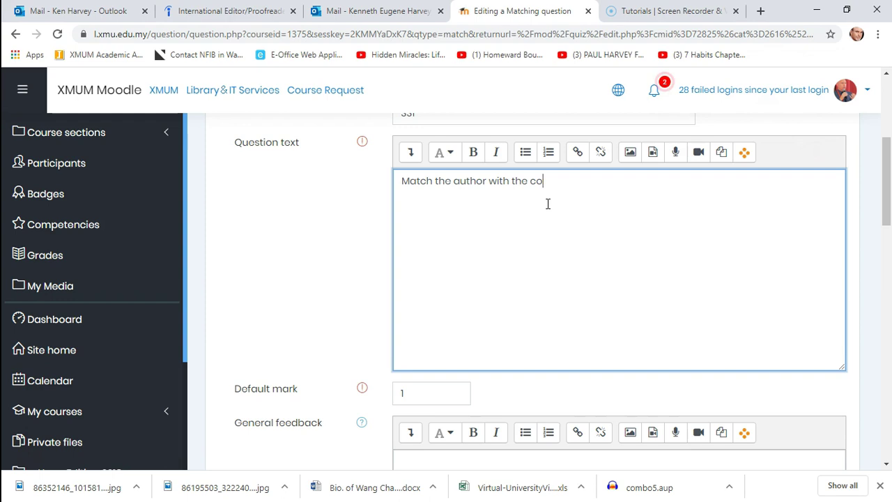
text(ir primary concept.)
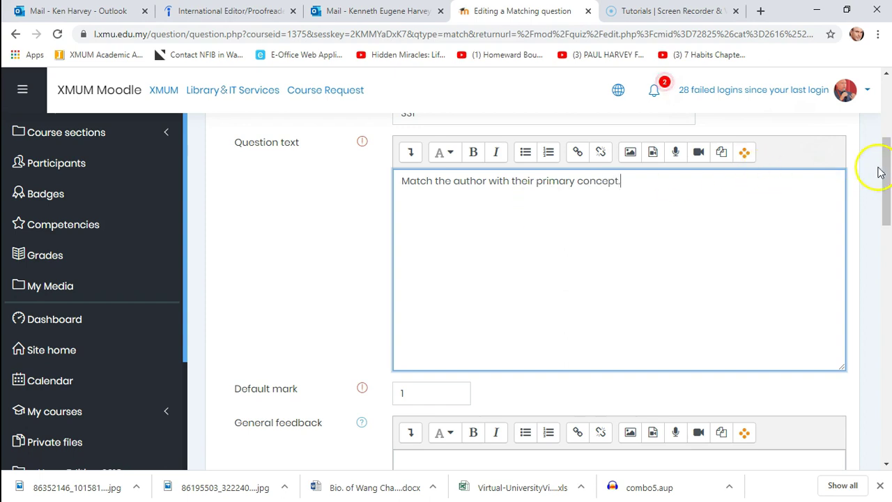
- Fill in the first matching pair with Covey as Question 1 and "7 Habits" as its answer
drag(884, 167, 888, 292)
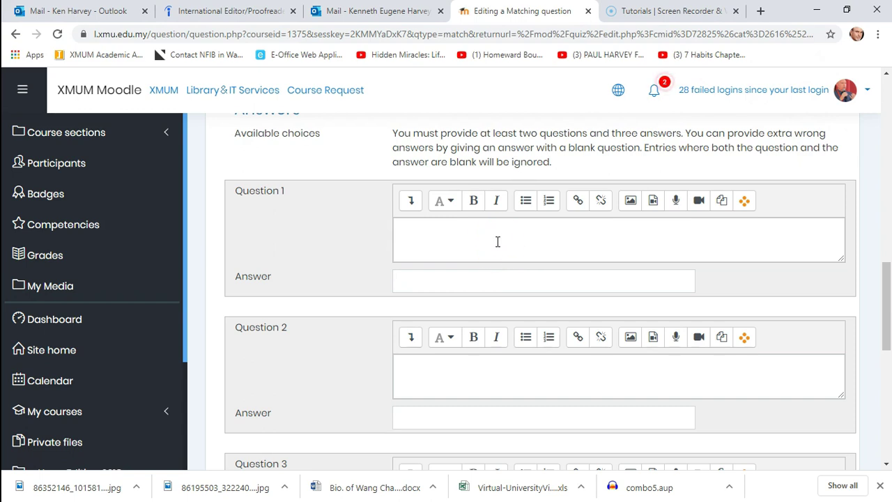
click(473, 238)
click(458, 281)
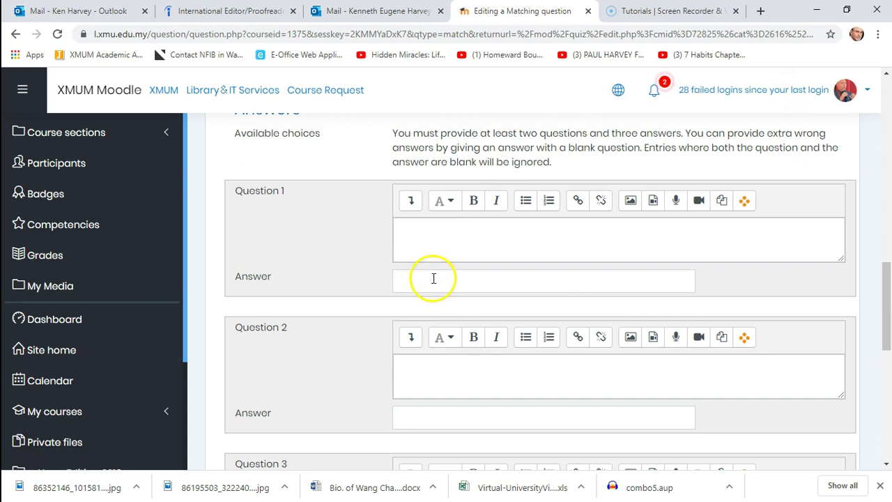
click(425, 234)
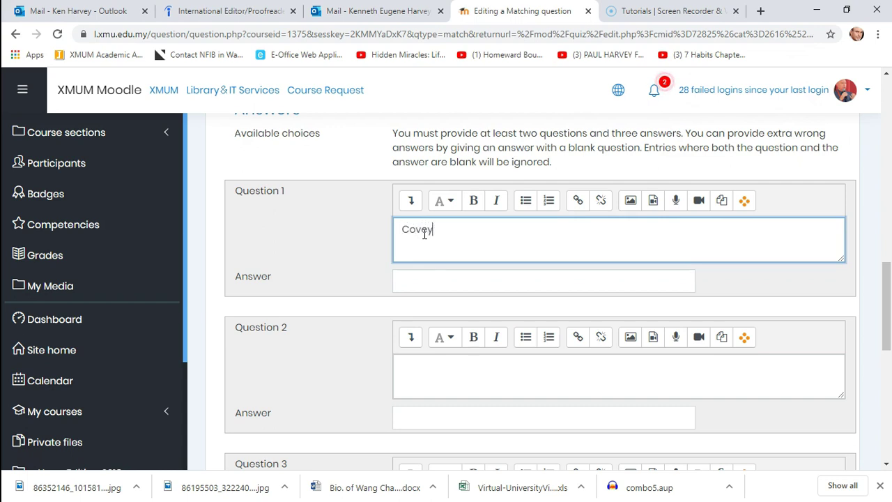
click(448, 285)
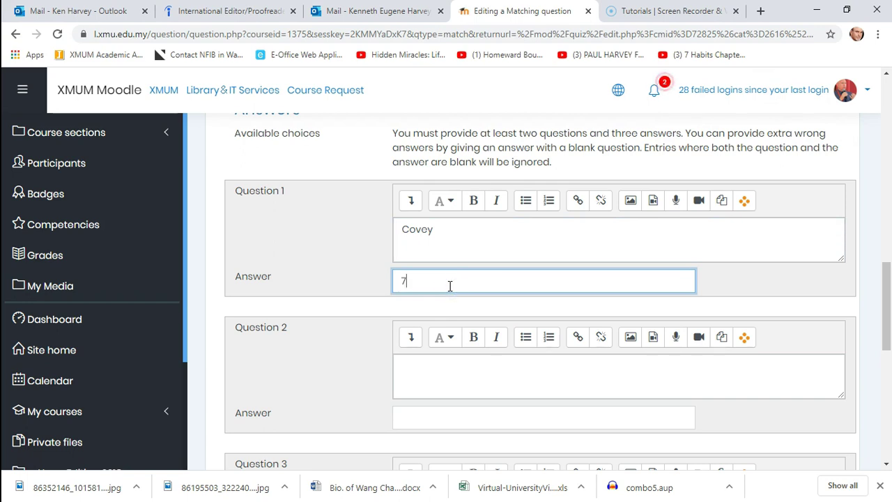
text(7 Habits)
click(453, 310)
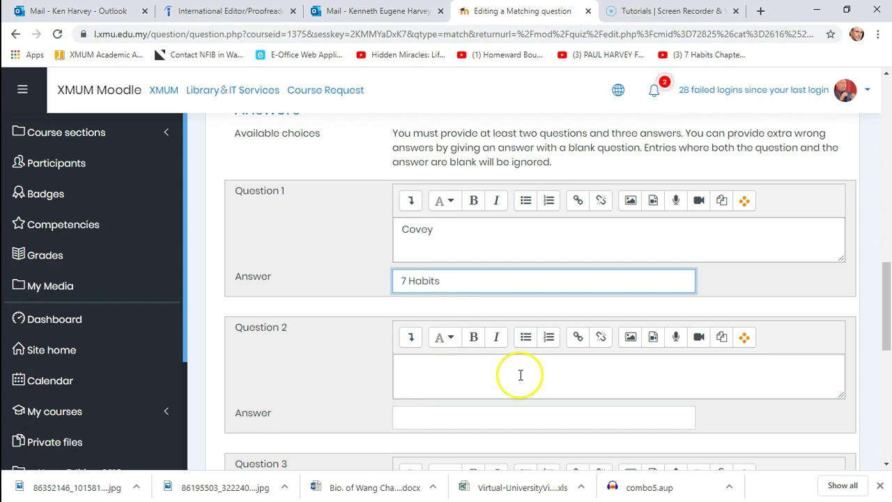
- Fill in the second matching pair with Christensen as Question 2 and "Disruptive innovation" as its answer
click(479, 375)
text(Christenso)
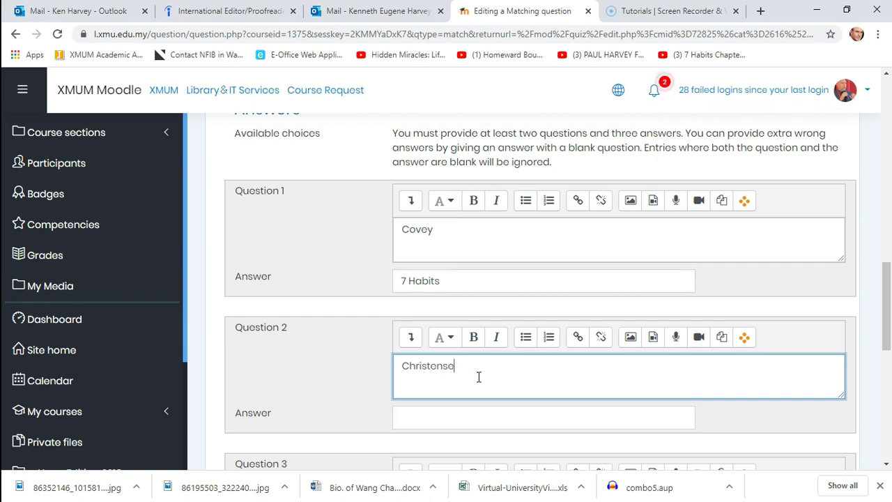
key(BackSpace)
text(en)
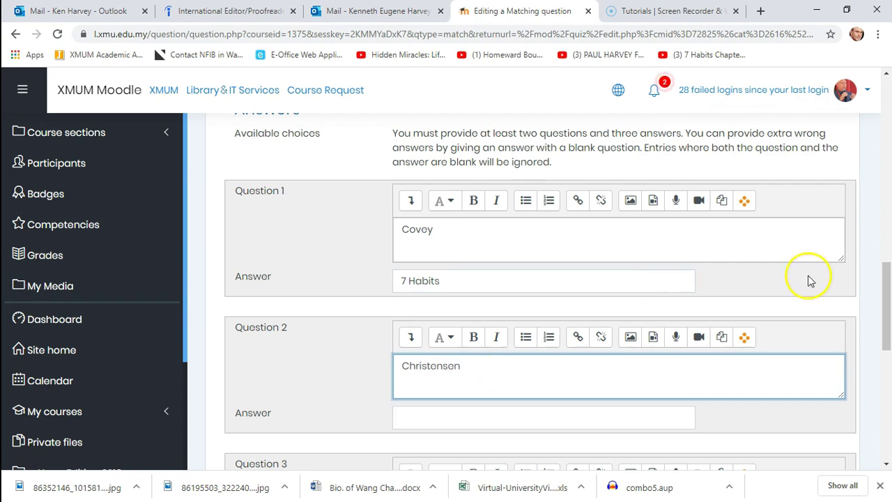
scroll(882, 274, down, 2)
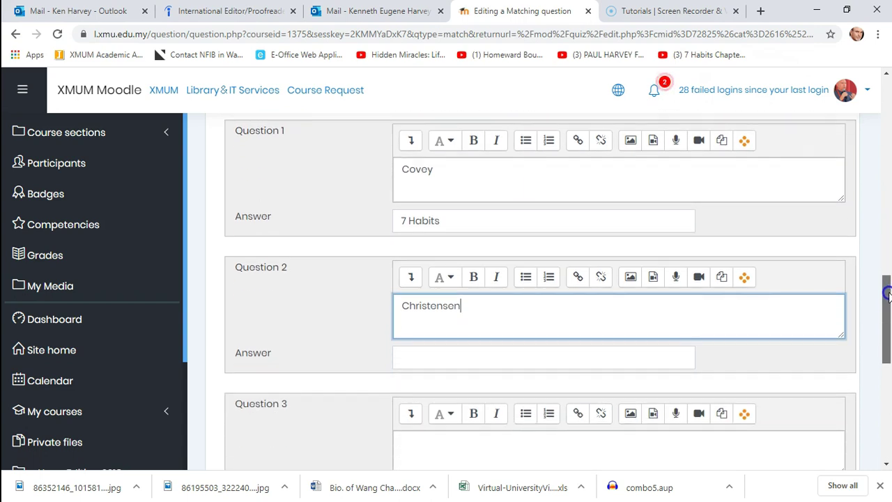
click(480, 301)
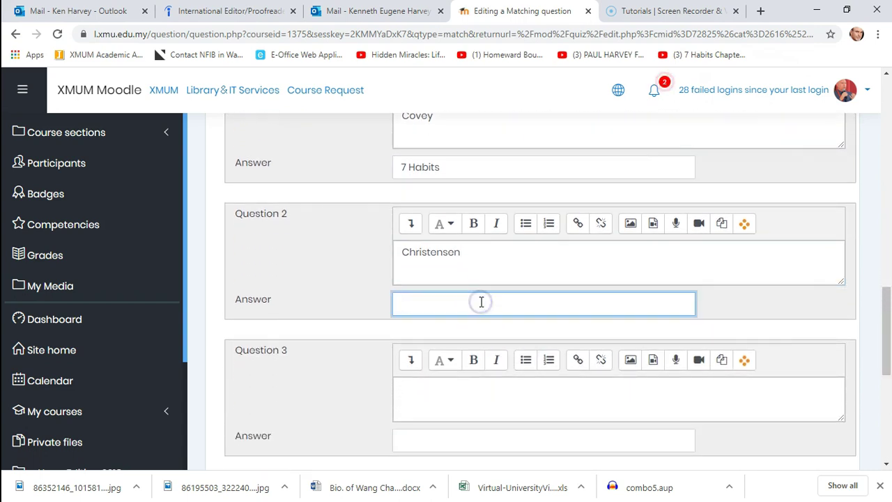
text(Disruptgi)
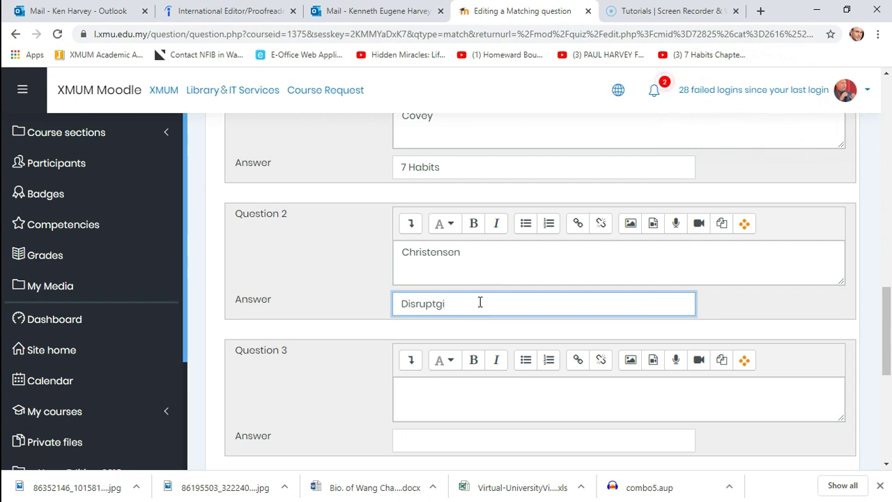
text(voive innovatgion)
click(448, 309)
key(BackSpace)
key(BackSpace)
key(BackSpace)
key(BackSpace)
text(ion)
- Fill in the third matching pair with Ziglar as Question 3 and "Positive thinking" as its answer
drag(883, 303, 885, 326)
click(505, 296)
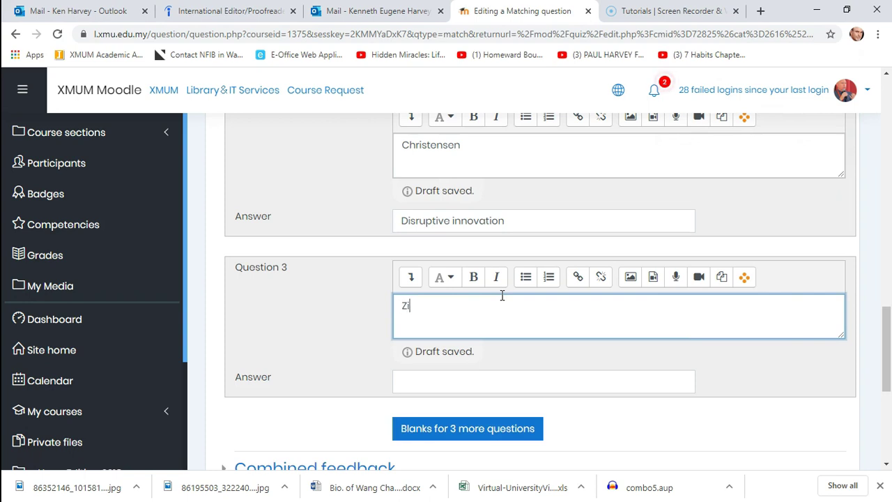
text(r)
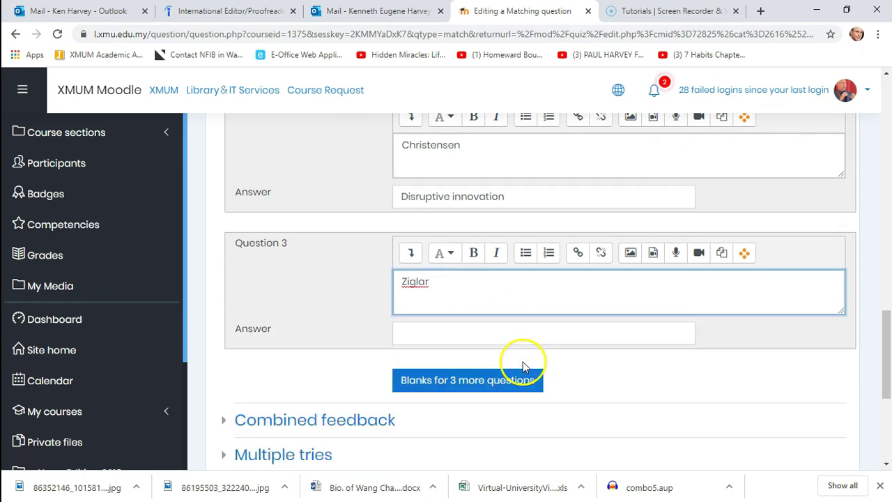
click(473, 334)
text(Positive thinkin)
- Add blanks for 3 more questions and fill in Question 4 with Robbins and the answer "Visualizing"
click(464, 382)
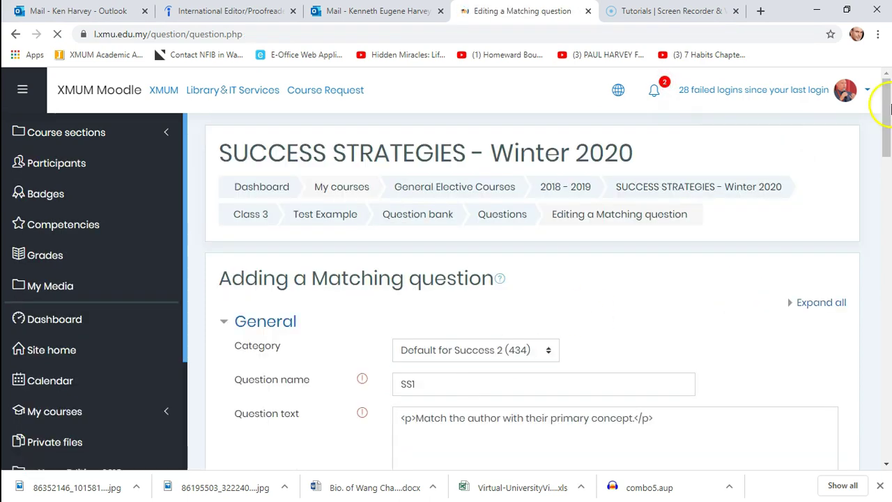
drag(887, 83, 886, 297)
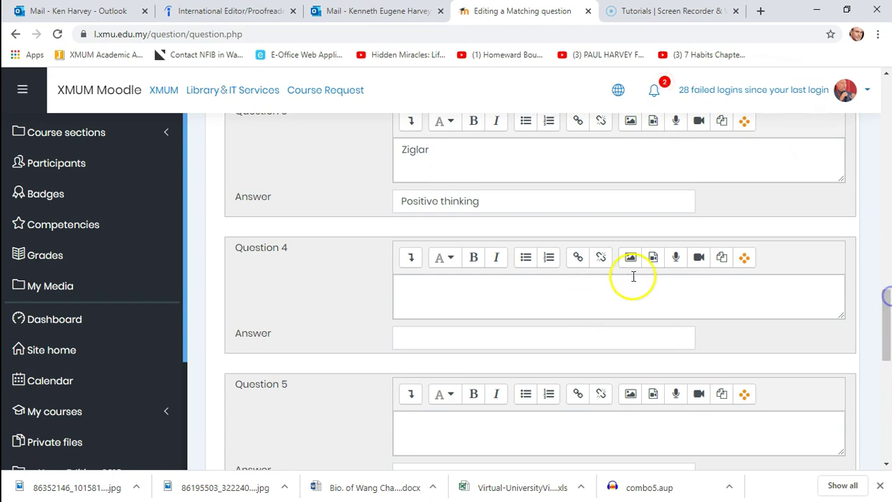
click(536, 296)
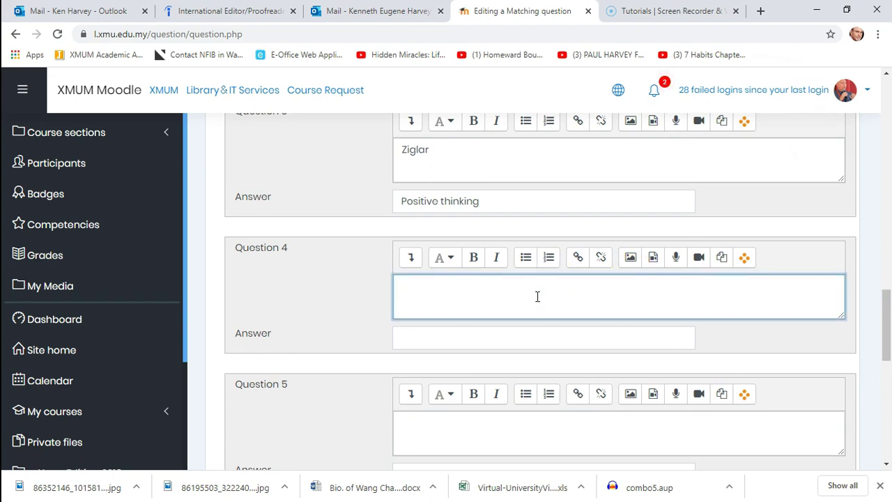
text(Rp)
key(BackSpace)
key(BackSpace)
click(496, 333)
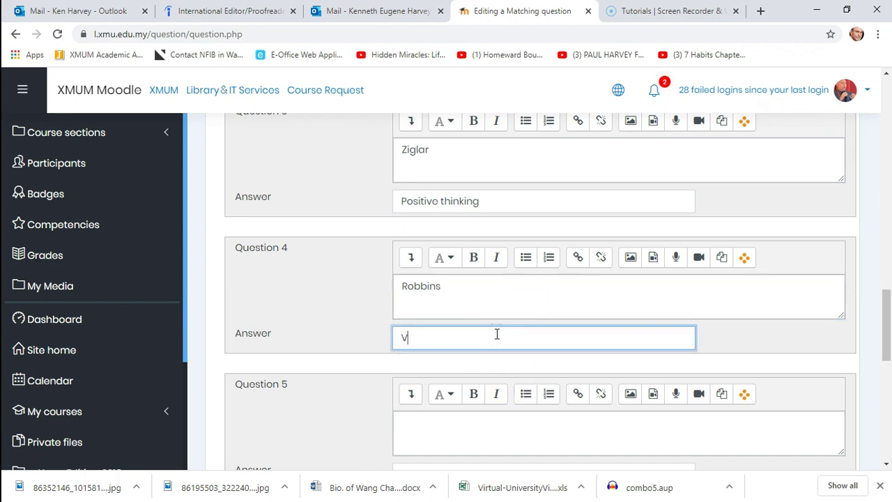
text(Visualizing)
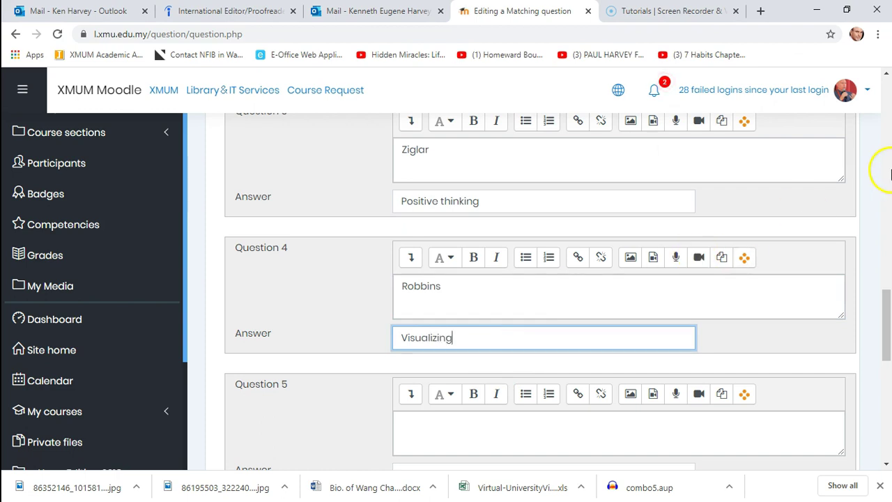
- Enter "Energy" as an extra wrong answer under a blank Question 5 and save the Matching question to the quiz
drag(887, 307, 886, 334)
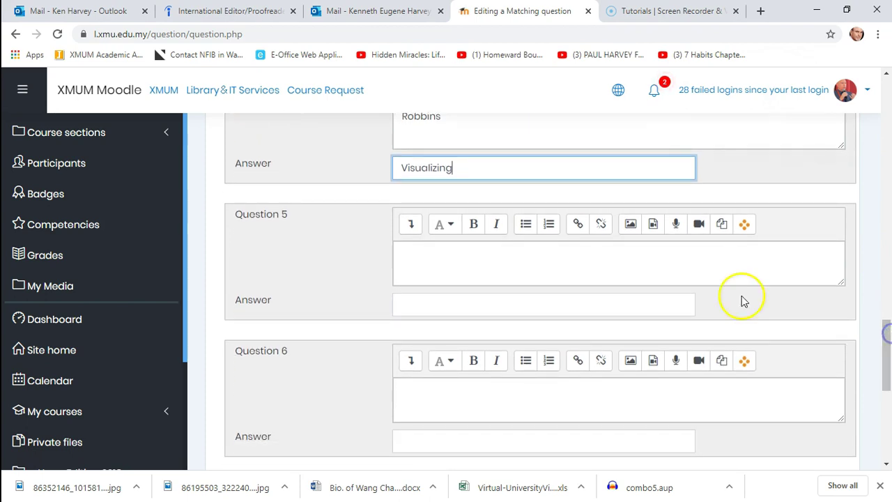
click(525, 261)
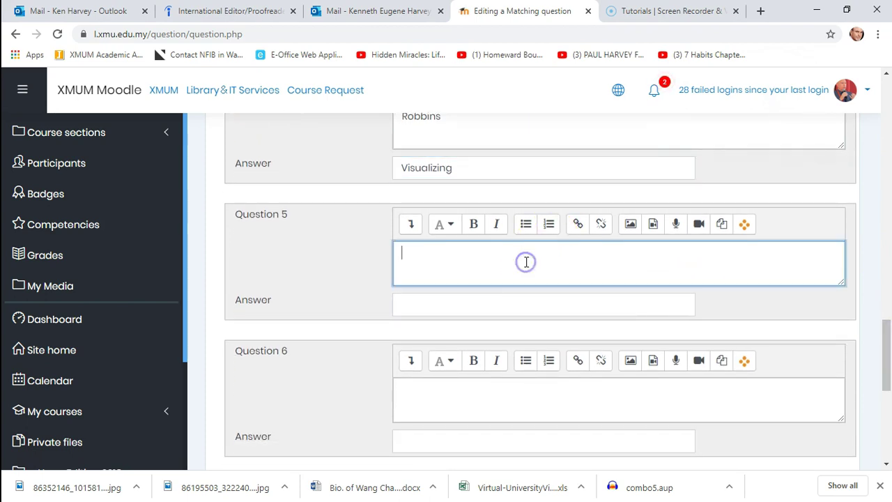
click(481, 307)
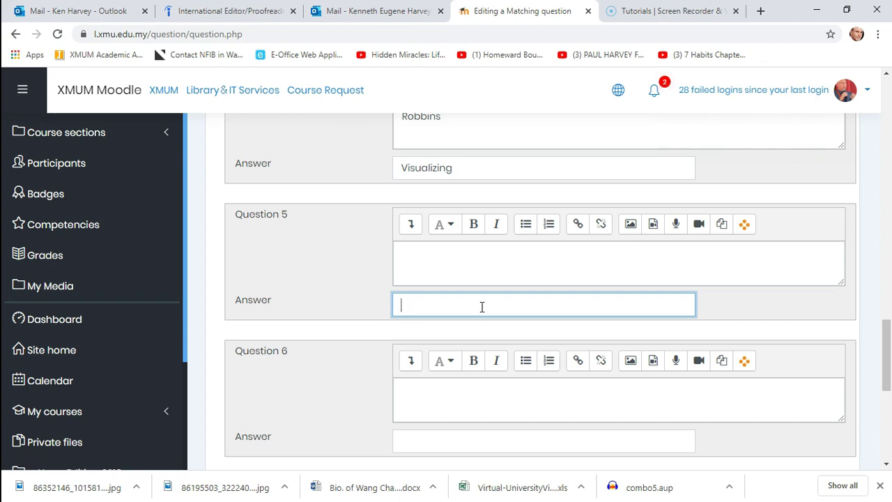
text(ergy)
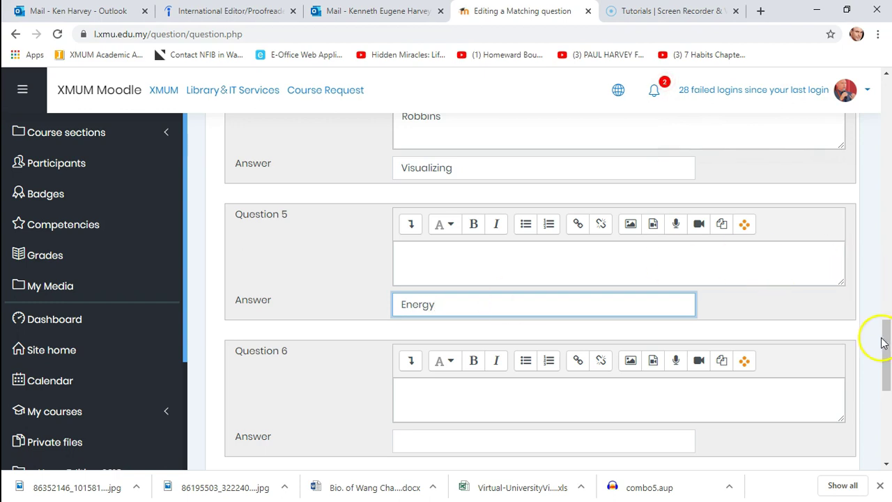
drag(887, 330, 887, 398)
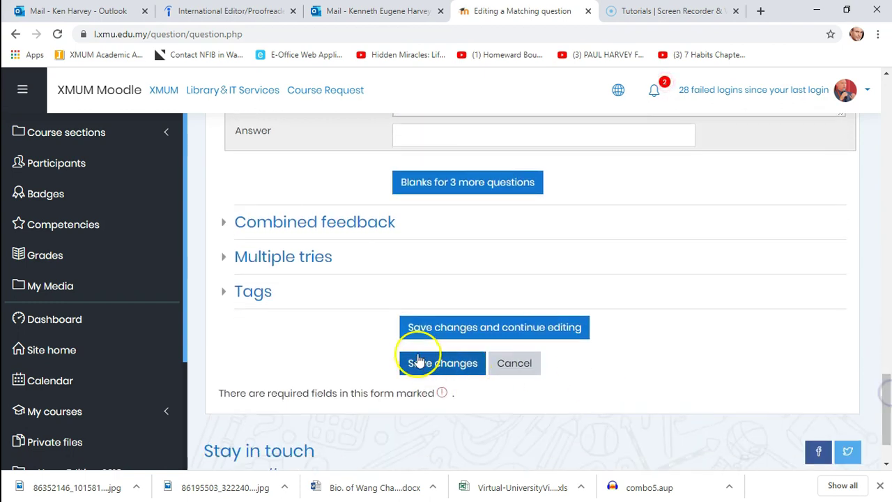
click(428, 365)
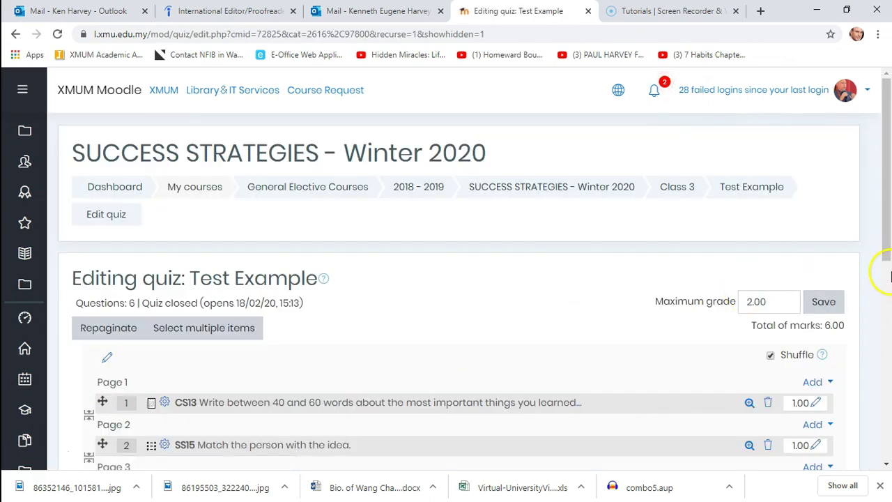
- Add a new Short answer question after the last question of the quiz
drag(883, 204, 886, 317)
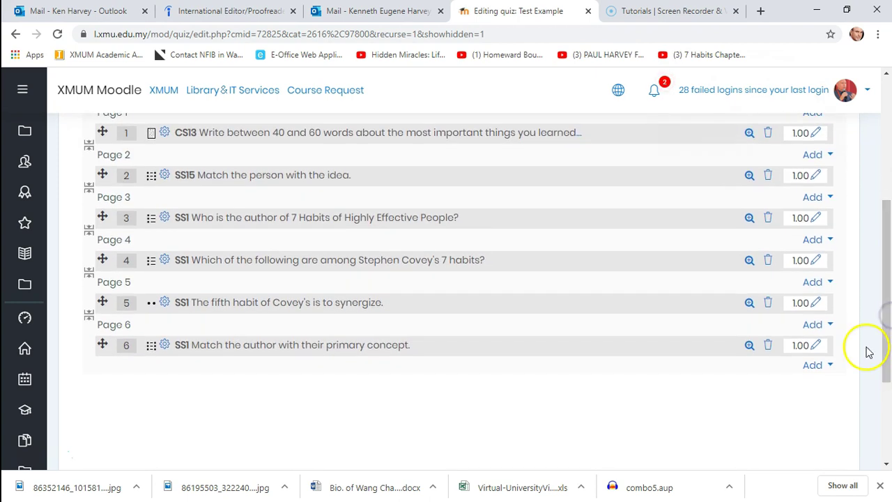
click(829, 366)
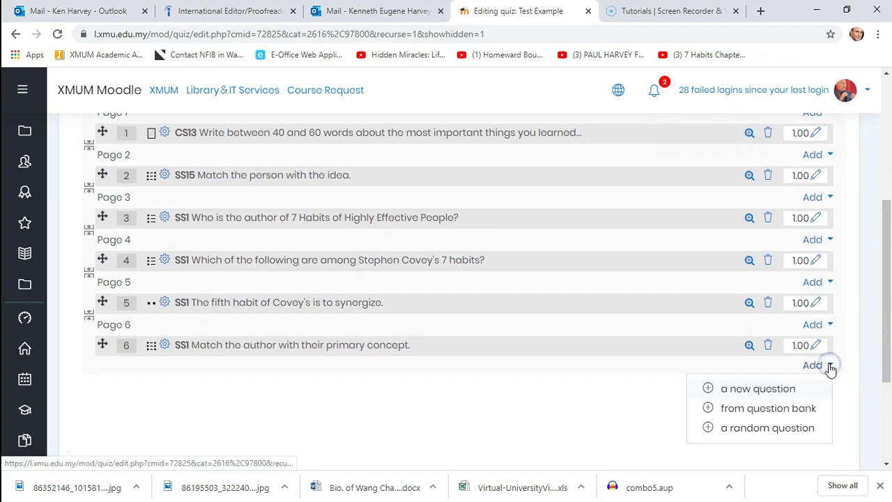
click(743, 390)
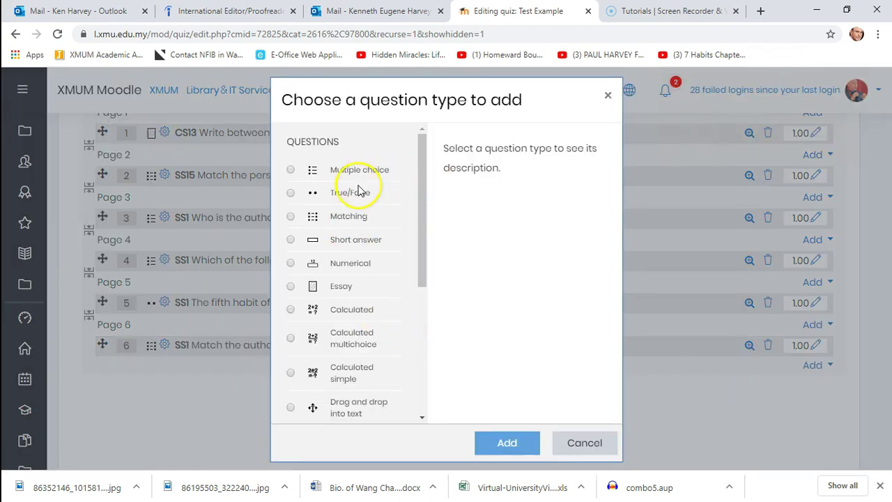
click(341, 239)
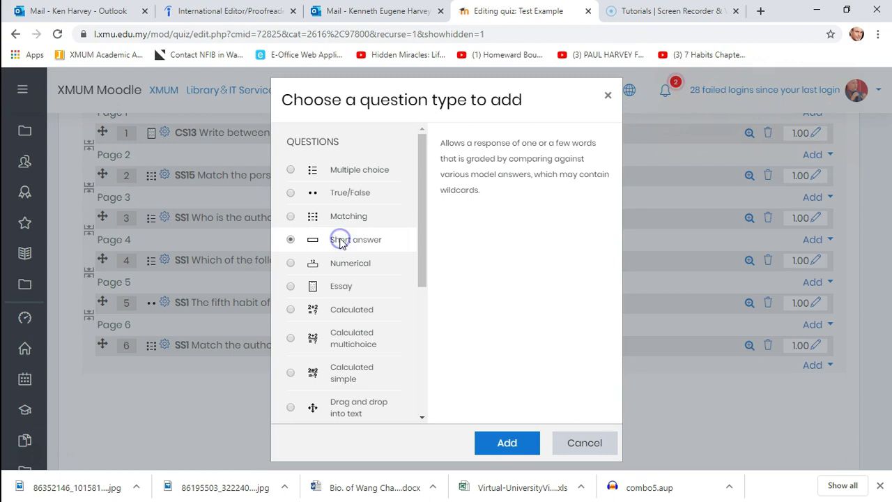
click(503, 441)
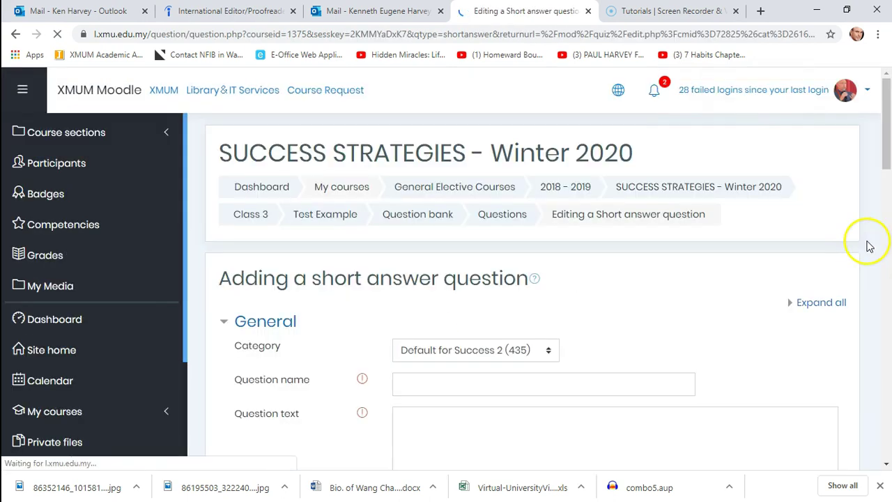
- Name the short answer question SS1 and enter "Write one key words for Habit 4" as its question text
drag(885, 125, 888, 147)
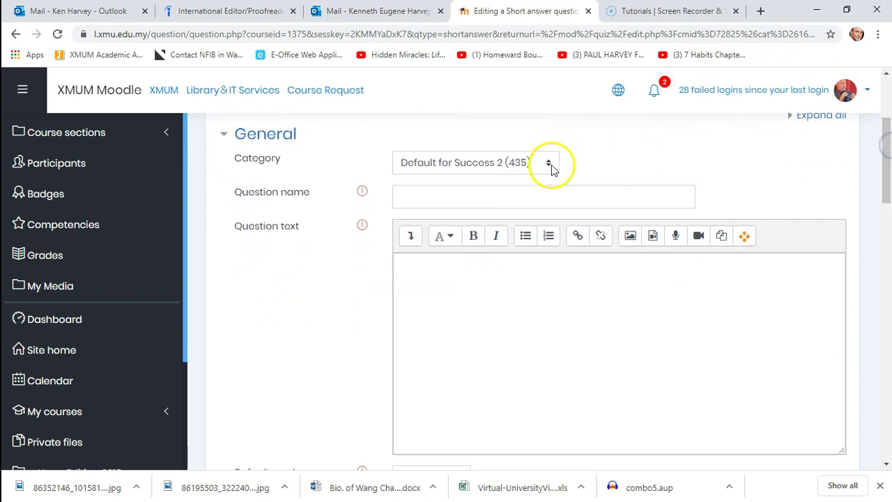
click(511, 195)
text(SS1)
drag(889, 143, 884, 161)
click(491, 210)
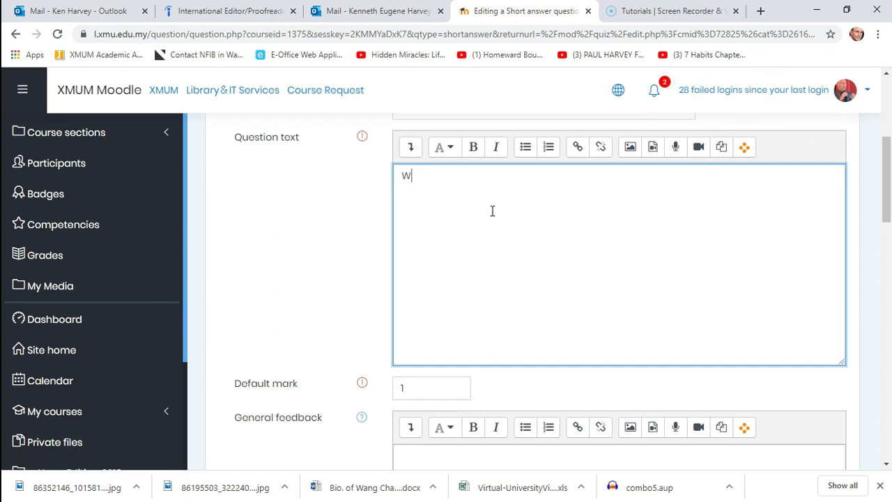
text(rite one key words for Habit 4)
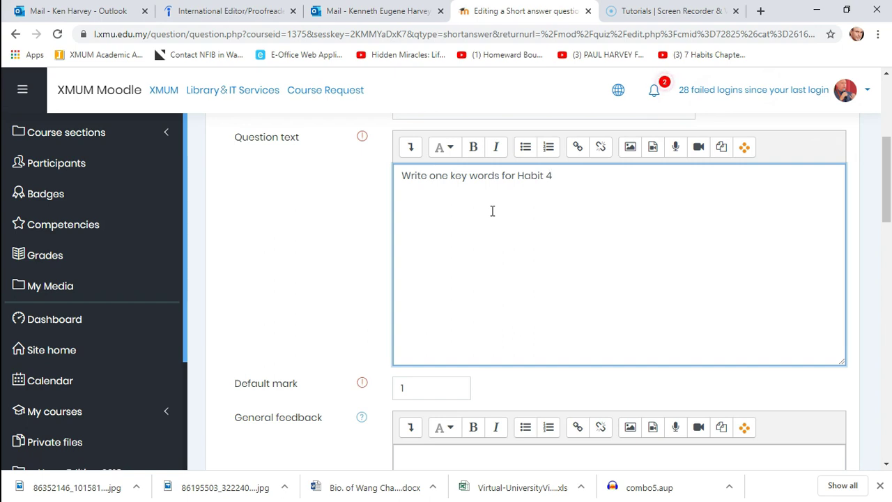
click(471, 207)
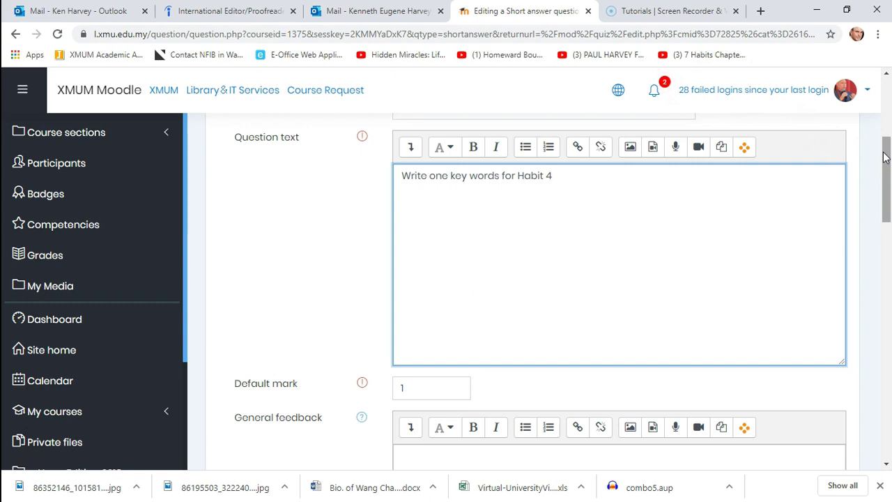
- Enter "Win", "Win Win" and "Win-Win" as Answers 1, 2 and 3 of the question
drag(884, 152, 888, 277)
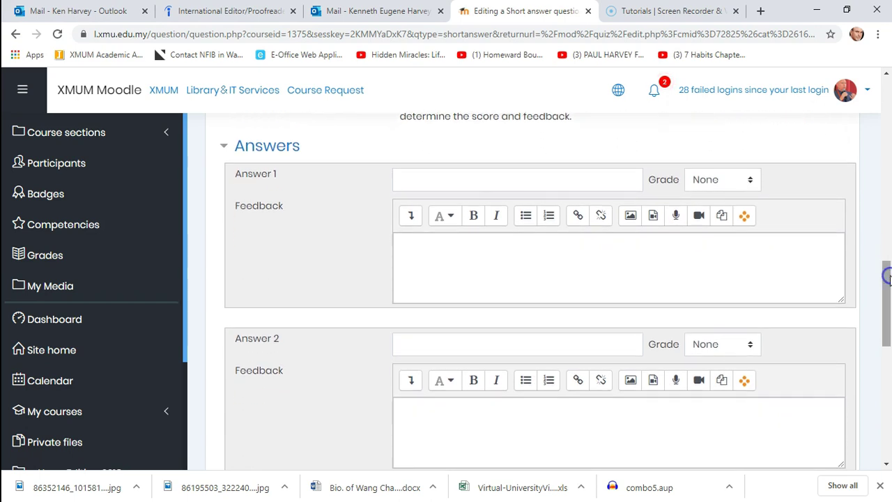
click(460, 180)
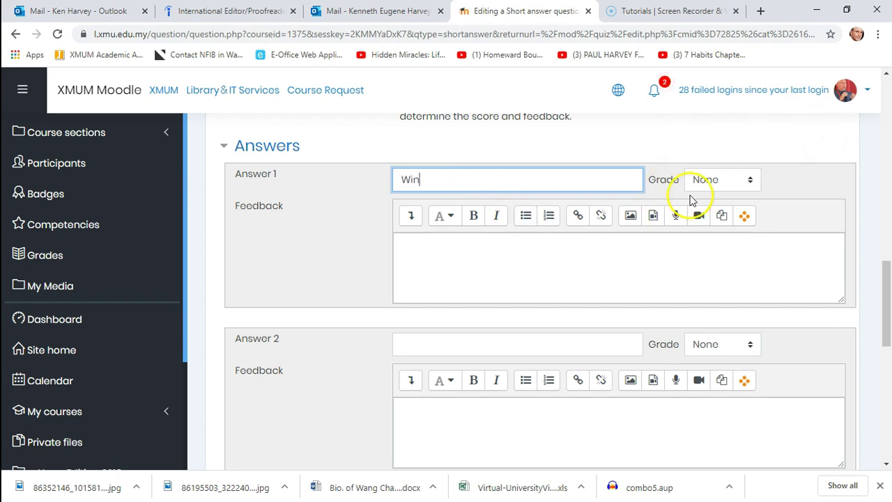
drag(887, 273, 889, 308)
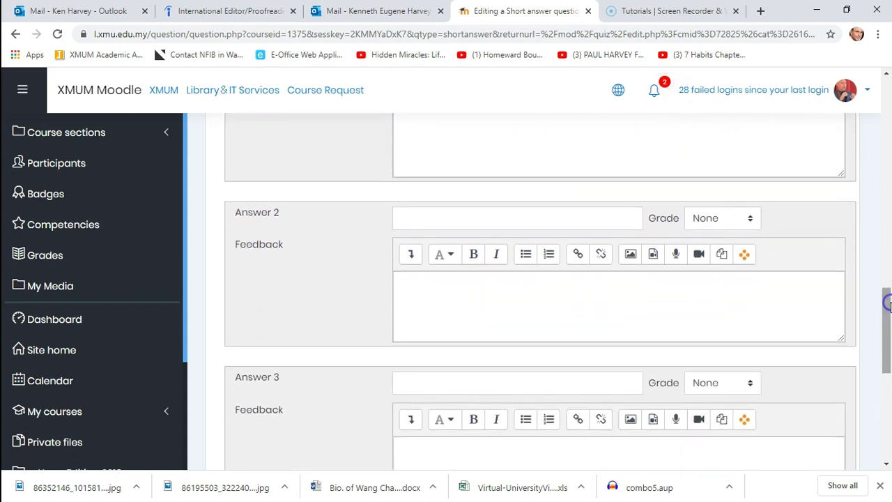
click(480, 218)
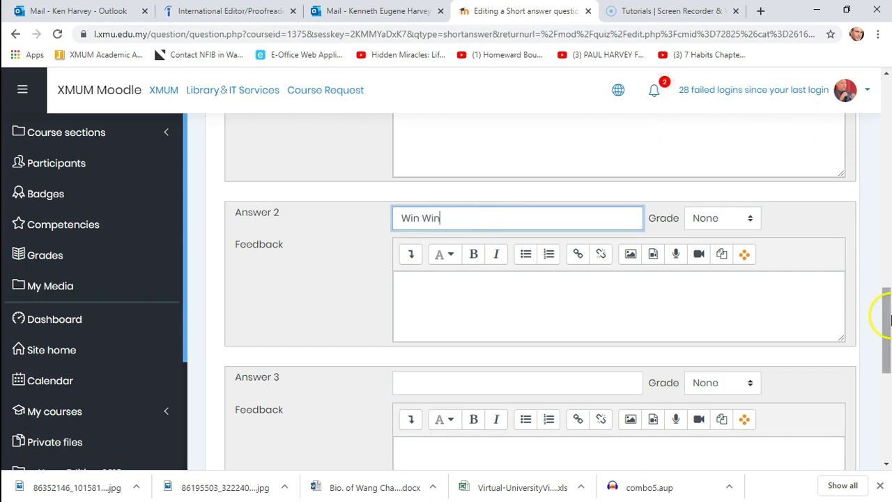
drag(882, 305, 887, 339)
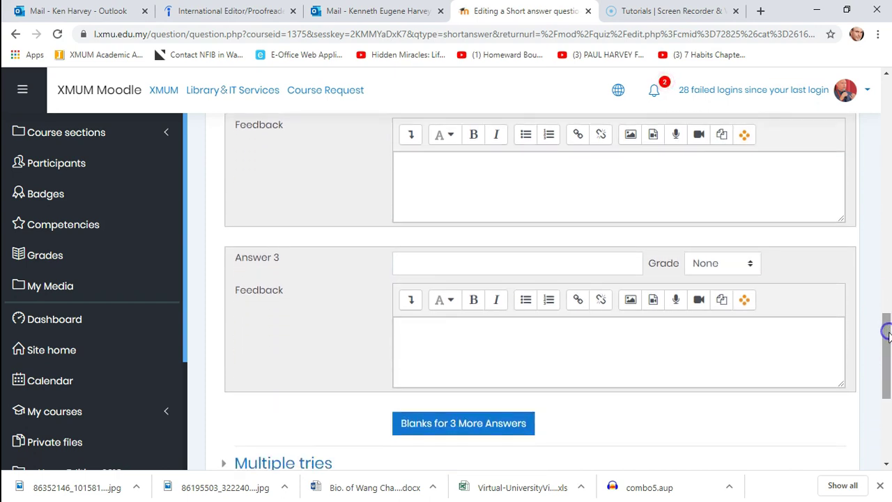
click(490, 263)
text(Win-Win)
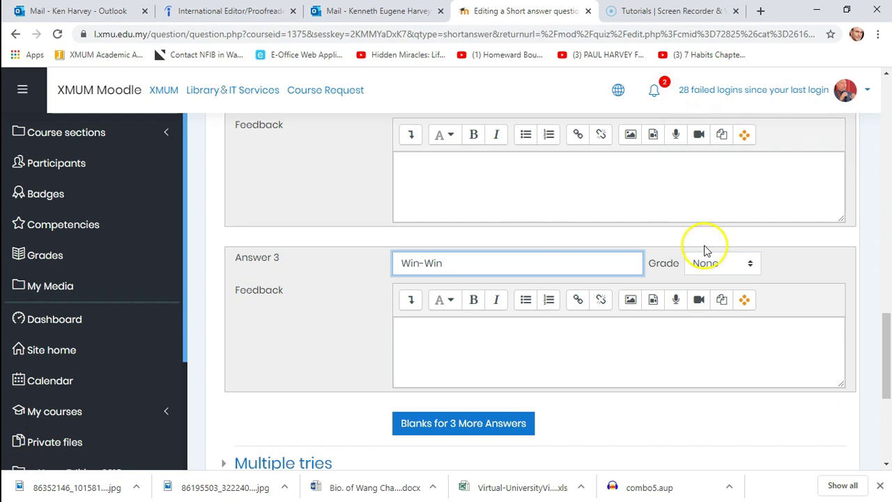
- Add blanks for 3 more answers, enter "Thin Win-Win" as Answer 4, and try to save the question
click(885, 322)
drag(886, 323, 885, 355)
click(464, 271)
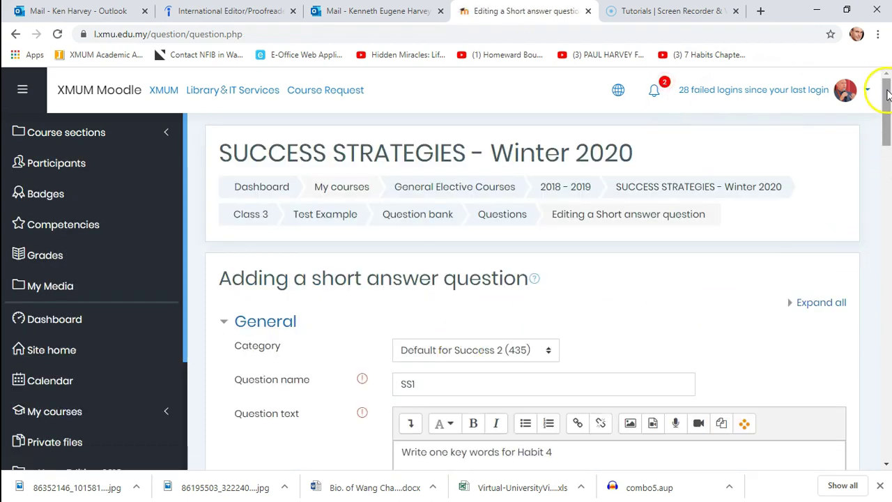
drag(880, 128, 888, 324)
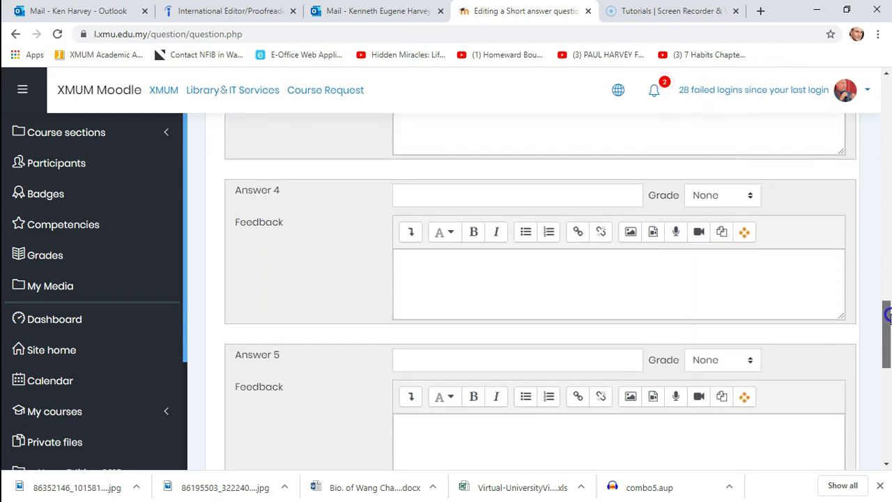
click(535, 195)
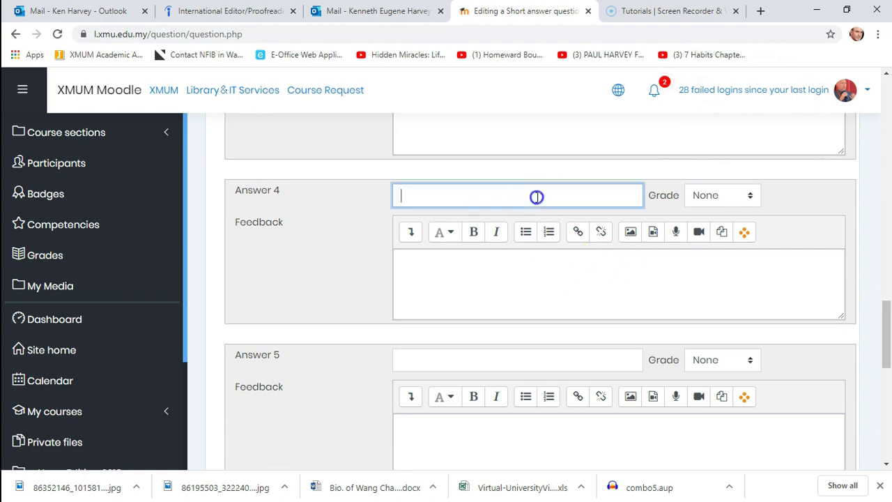
text(Thin Win)
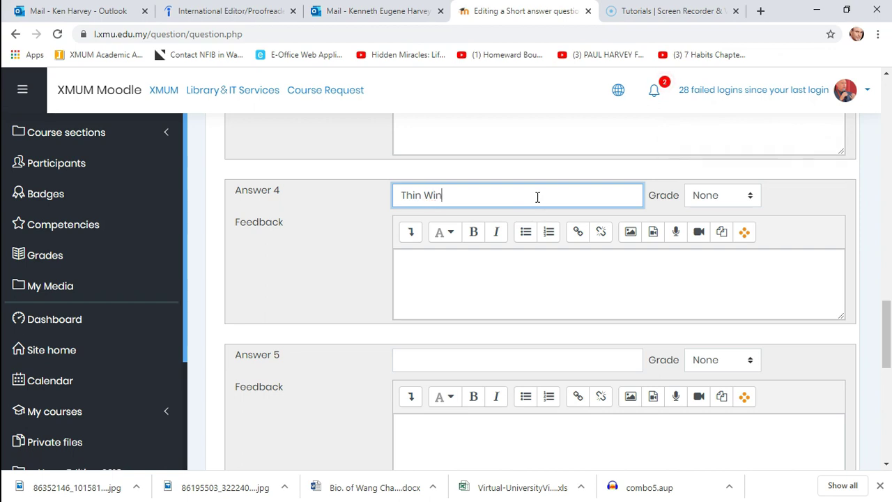
text(-Win)
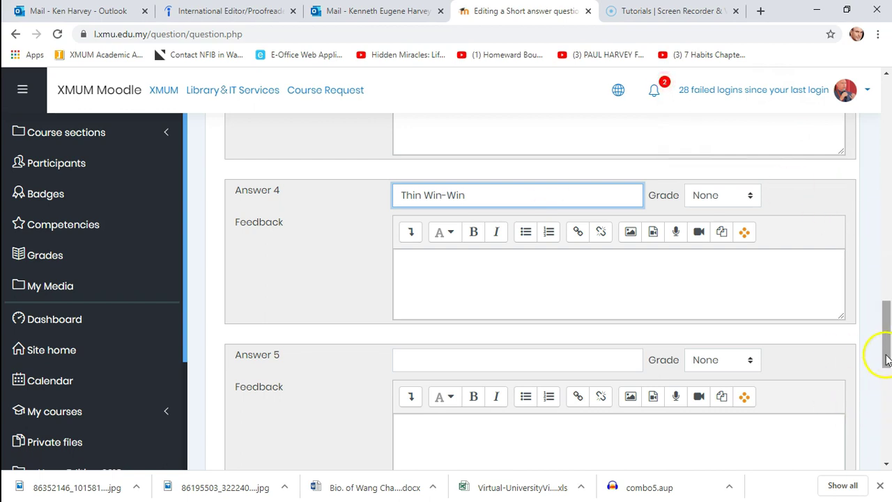
drag(886, 327, 887, 431)
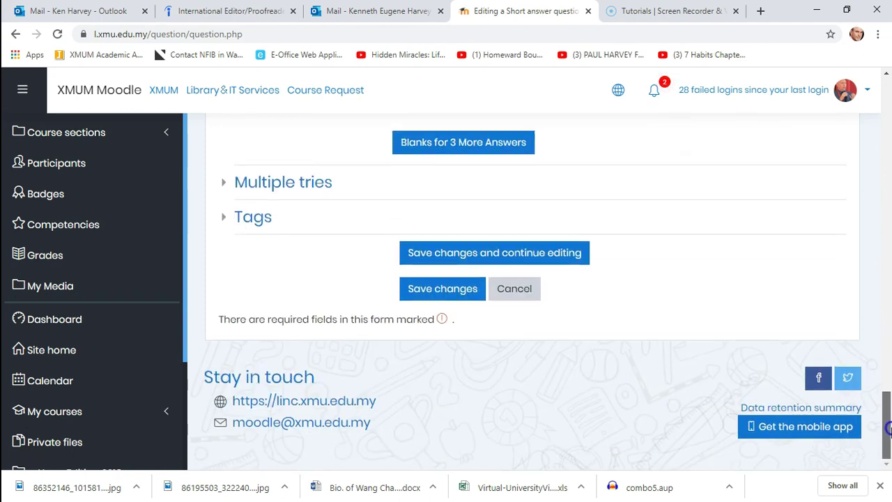
click(423, 292)
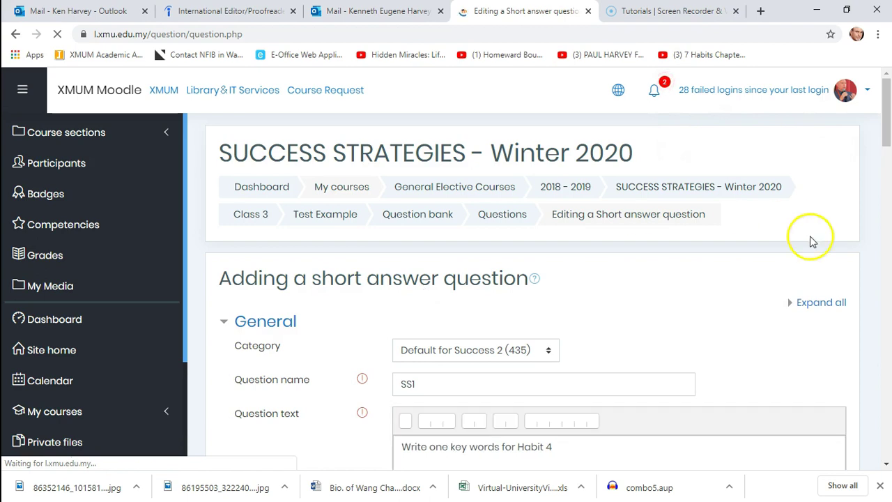
- Set the grades of Answer 1 ("Win") and Answer 2 ("Win Win") to 100%
drag(887, 101, 886, 230)
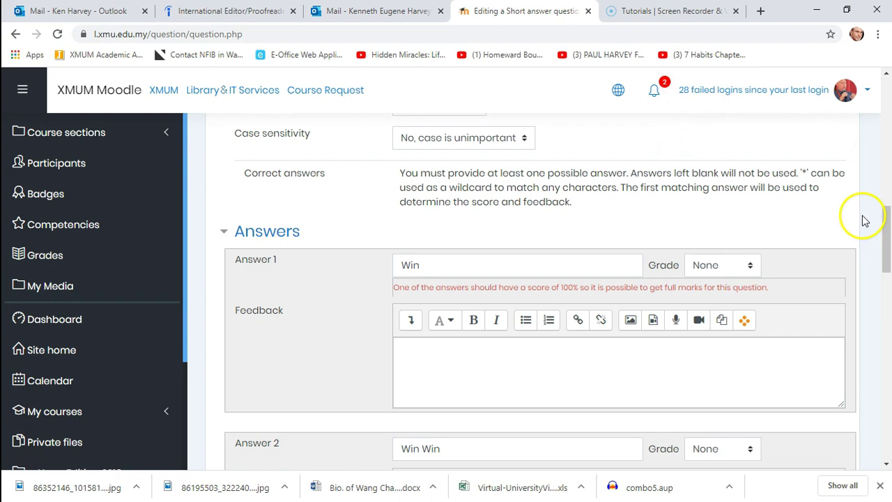
click(749, 270)
scroll(714, 202, down, 1)
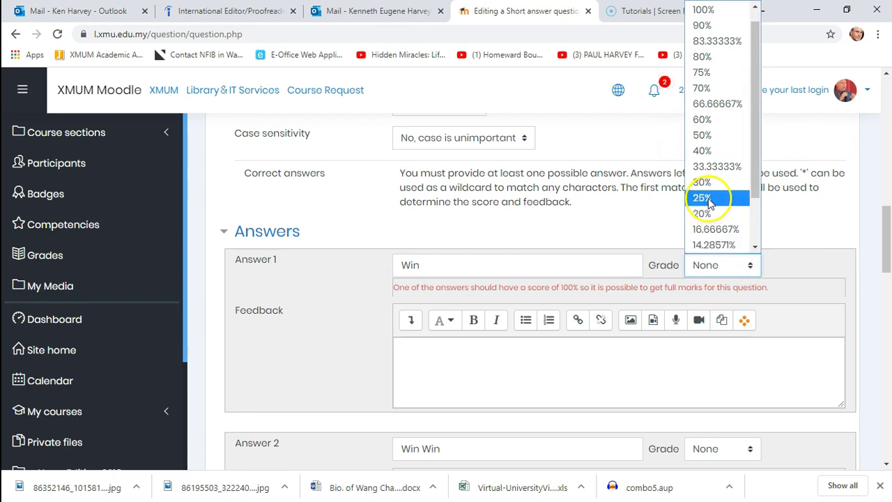
scroll(705, 14, up, 1)
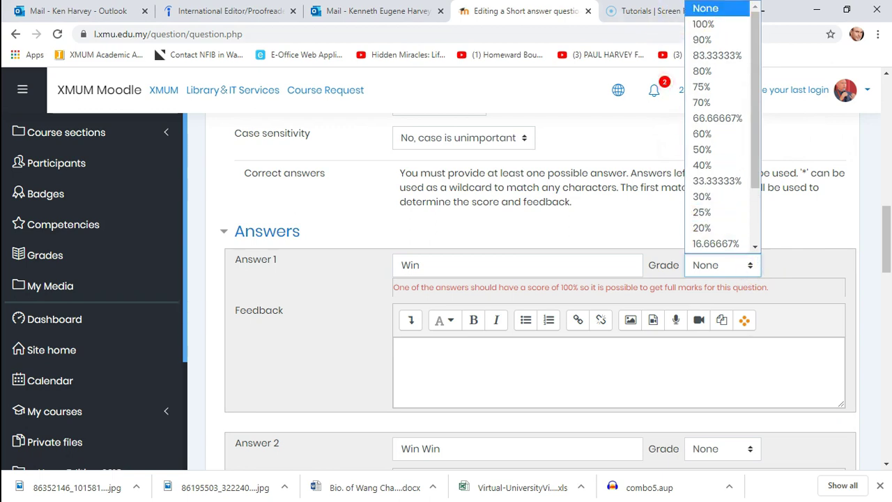
click(705, 24)
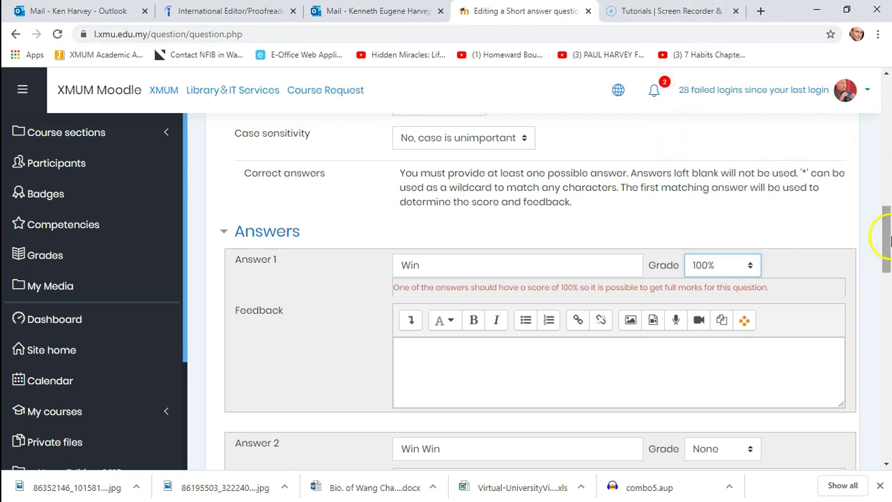
drag(886, 230, 886, 259)
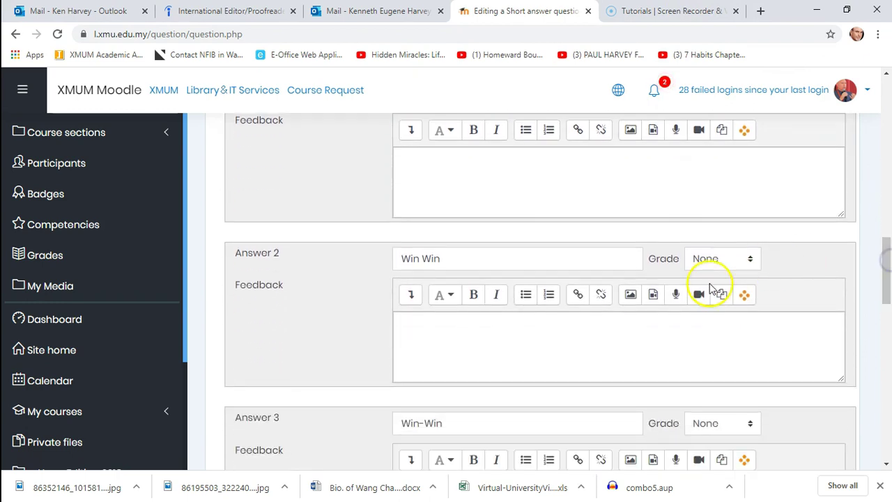
click(749, 258)
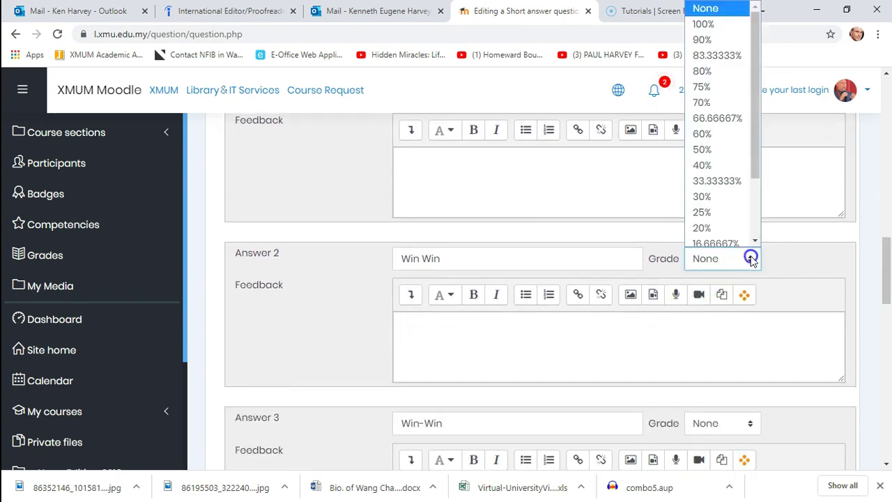
click(716, 24)
- Set the grades of Answer 3 and Answer 4 to 100% and save the short answer question to the quiz
drag(886, 255, 887, 284)
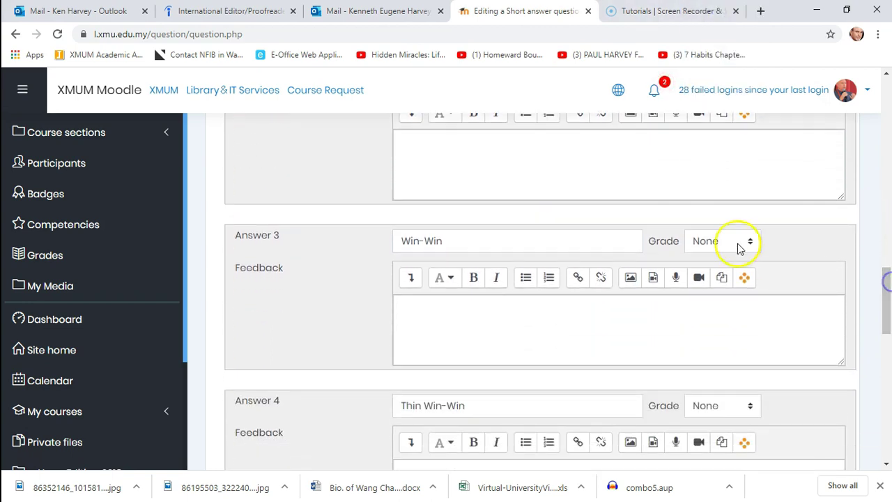
click(748, 241)
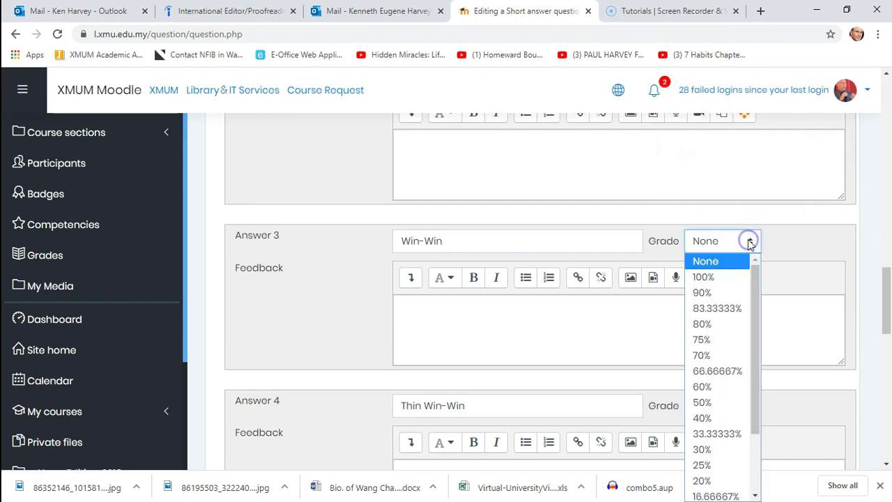
click(728, 277)
drag(887, 282, 887, 304)
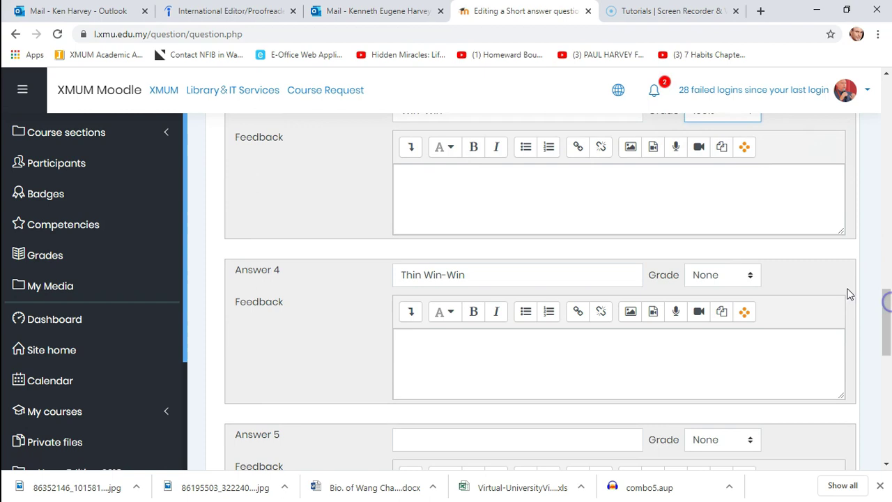
click(752, 275)
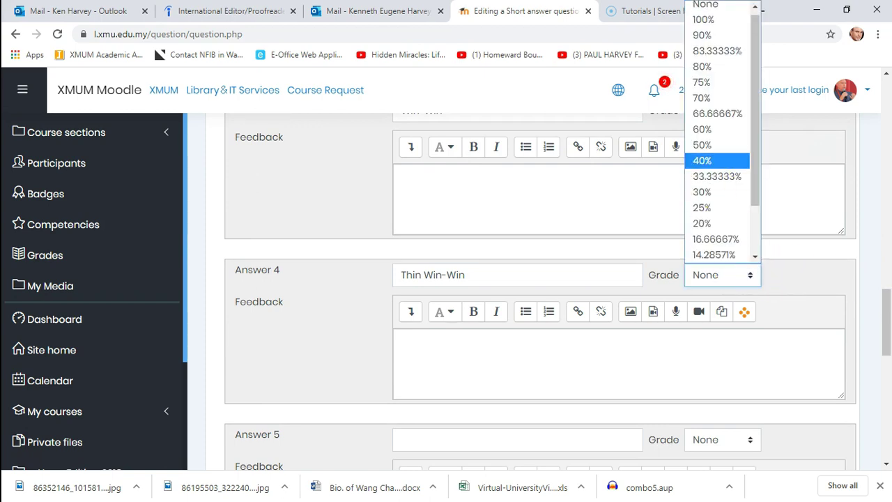
click(705, 23)
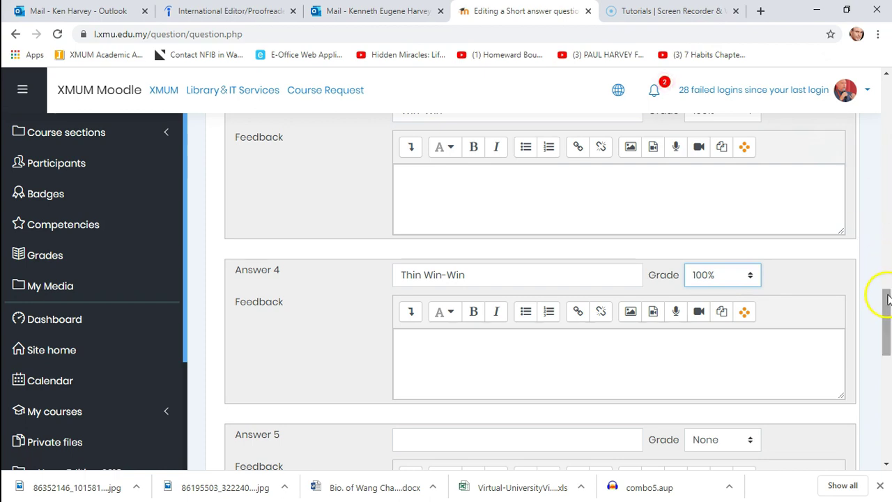
drag(887, 298, 886, 415)
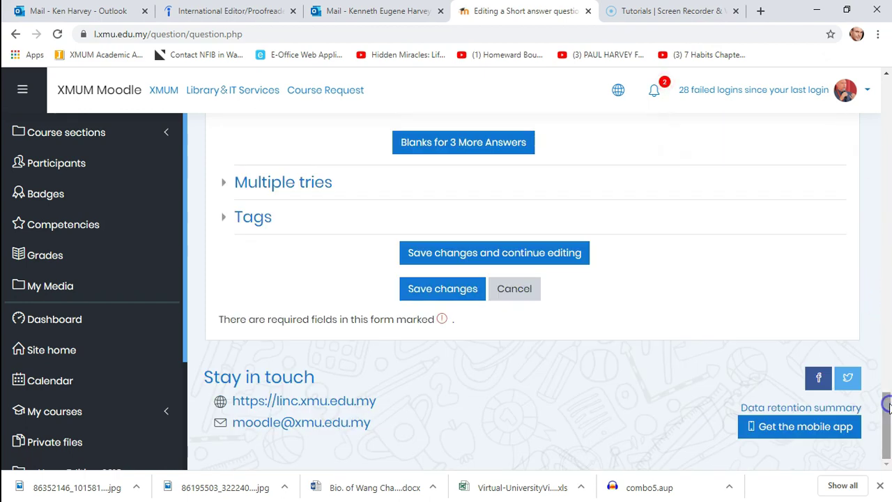
click(416, 293)
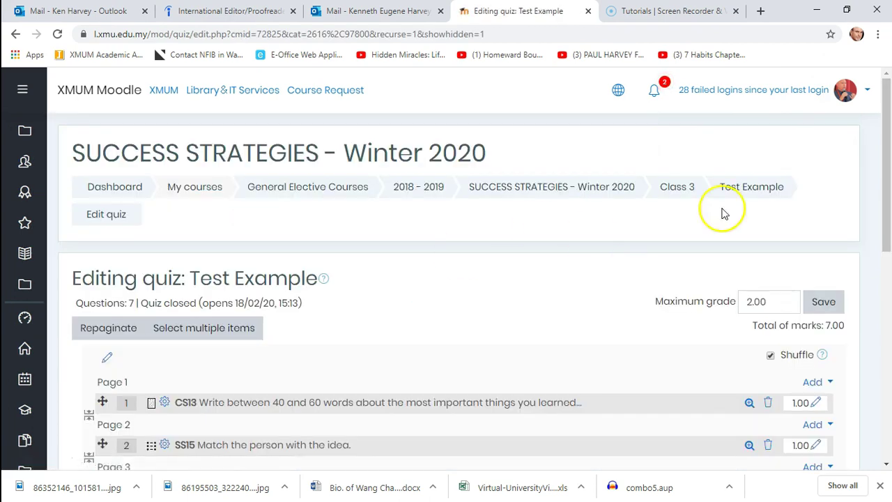
- Remove the CS13 essay question on Page 1 from the Test Example quiz
drag(882, 162, 888, 267)
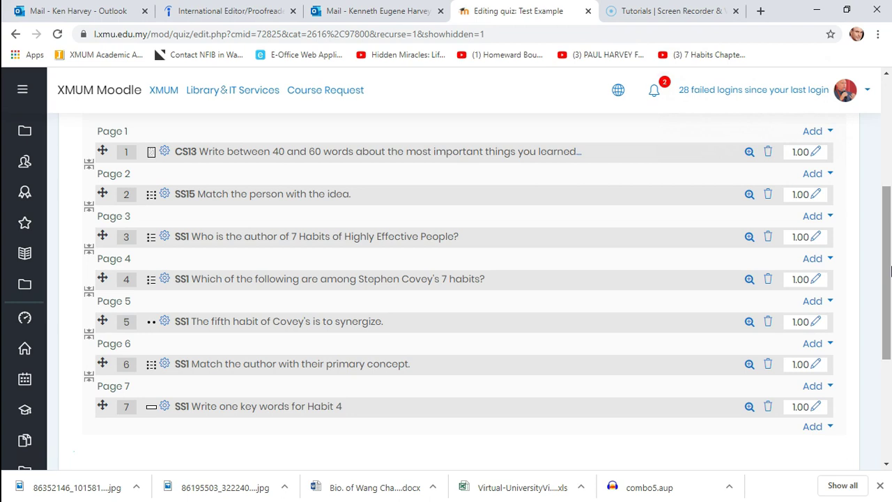
drag(889, 267, 876, 244)
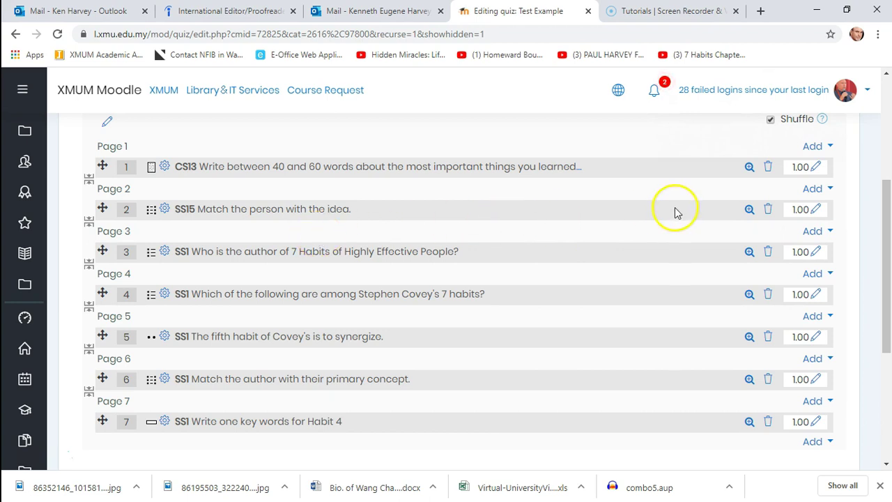
drag(889, 253, 886, 235)
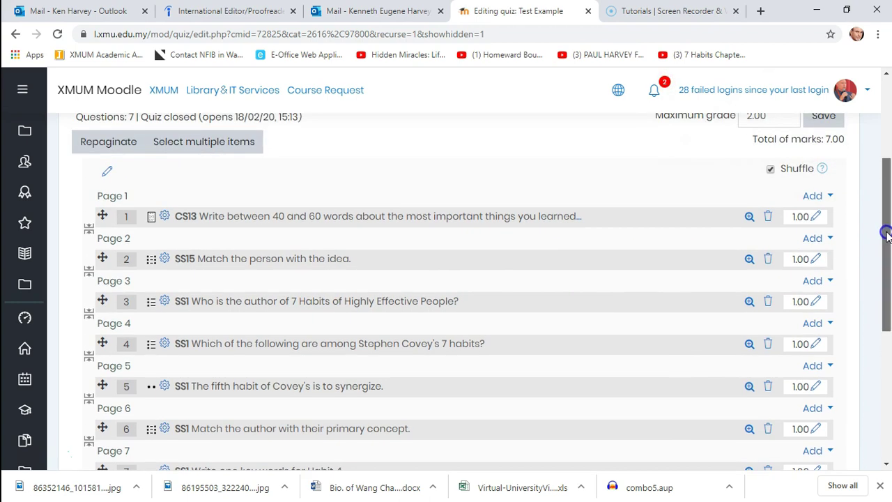
click(767, 216)
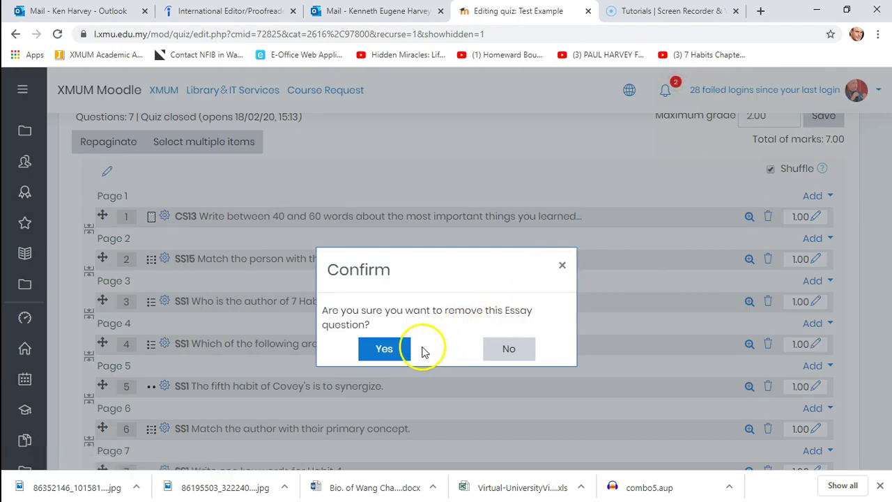
click(398, 349)
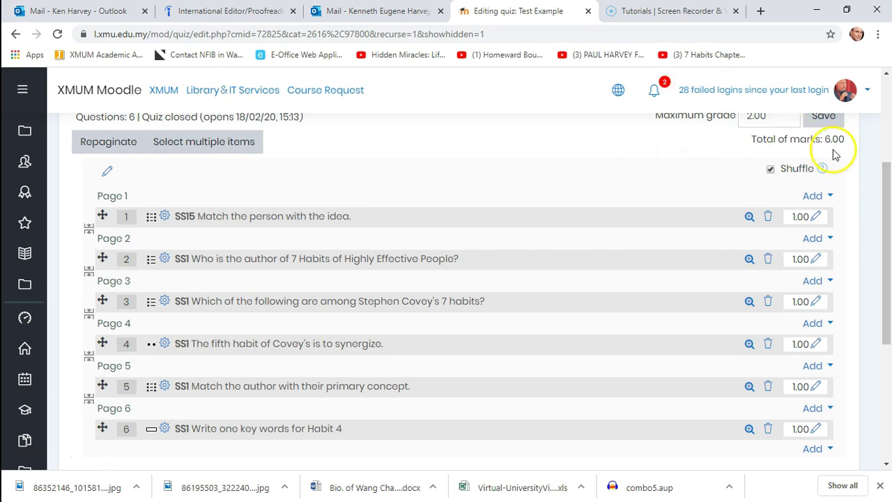
- Save the quiz's maximum grade of 2.00 and return to the Test Example overview page
click(822, 118)
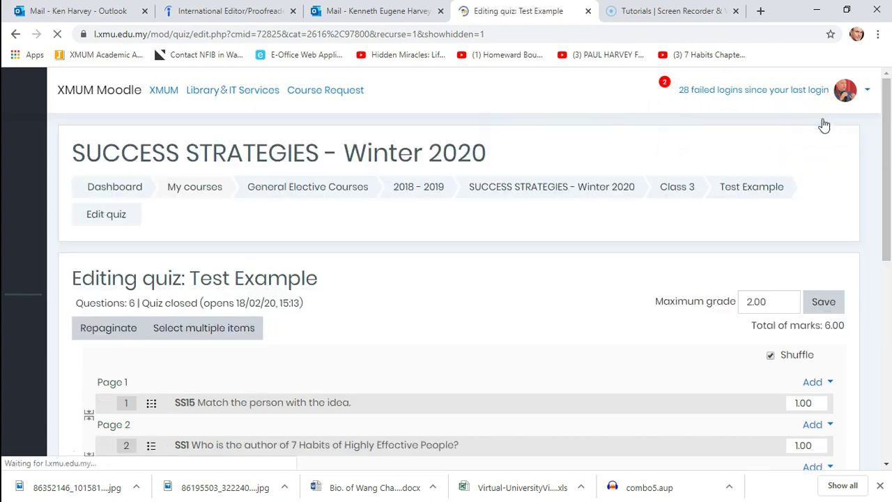
mouse_move(883, 175)
mouse_down()
mouse_move(889, 282)
mouse_move(888, 161)
mouse_up()
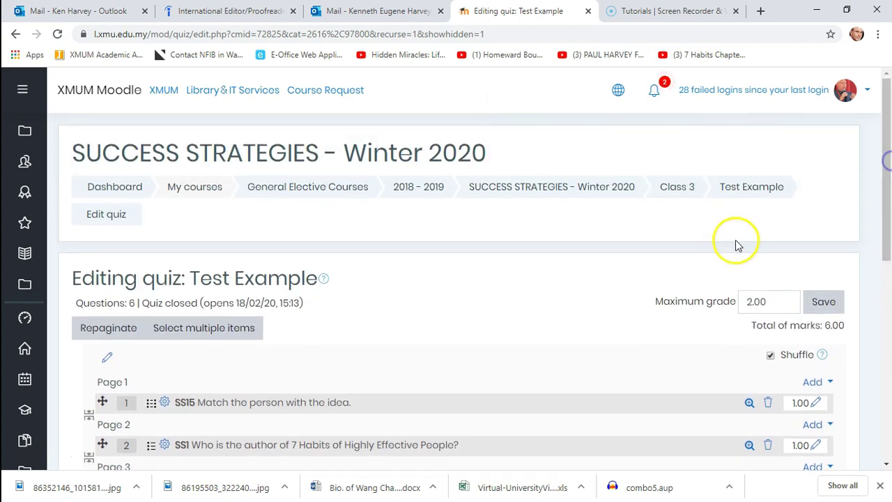
click(727, 189)
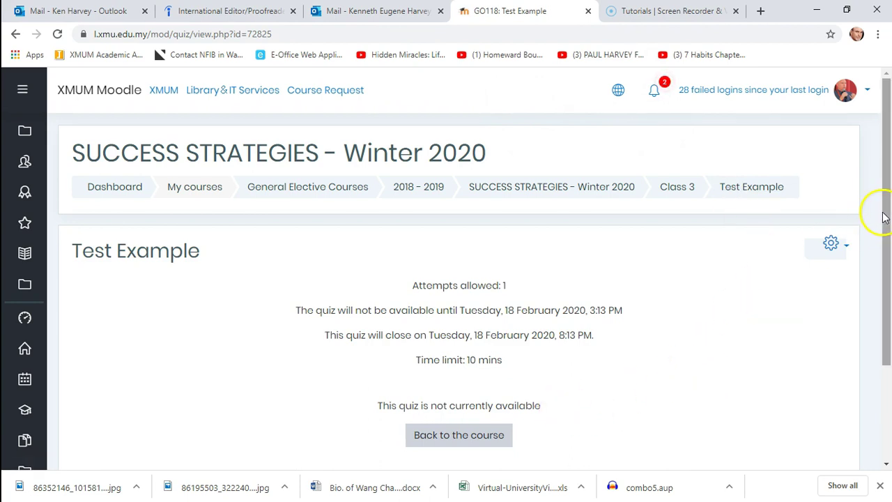
- Open a preview of the Test Example quiz and start the timed attempt
mouse_move(887, 223)
mouse_down()
mouse_move(887, 279)
mouse_move(884, 227)
mouse_up()
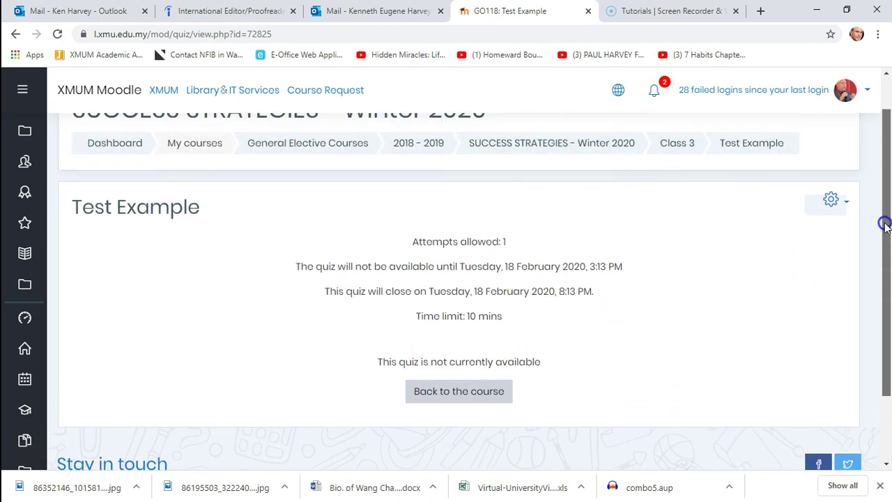
click(844, 204)
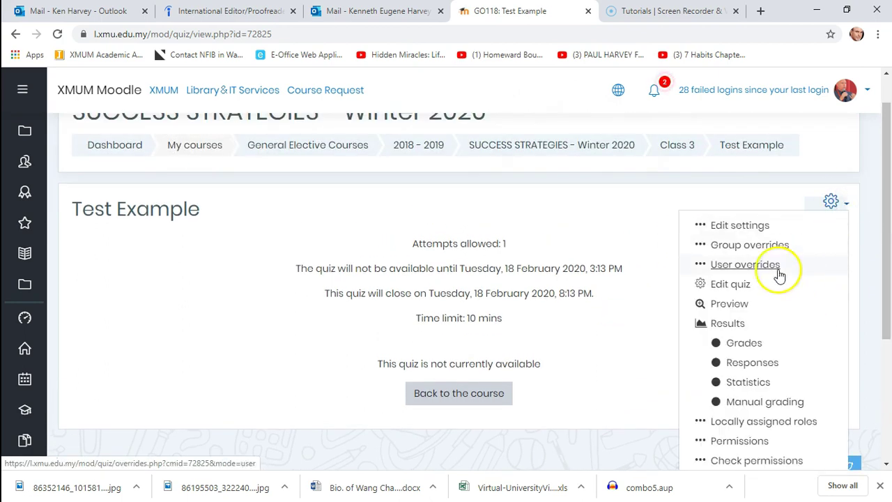
click(732, 307)
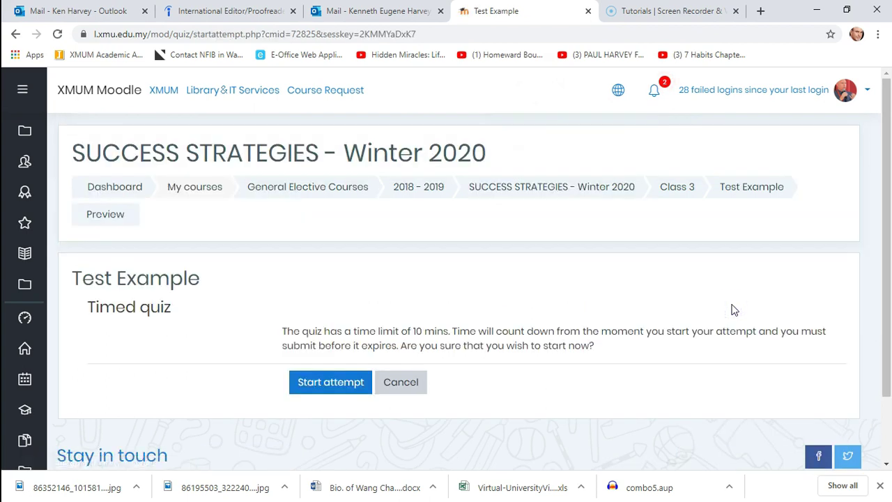
click(317, 382)
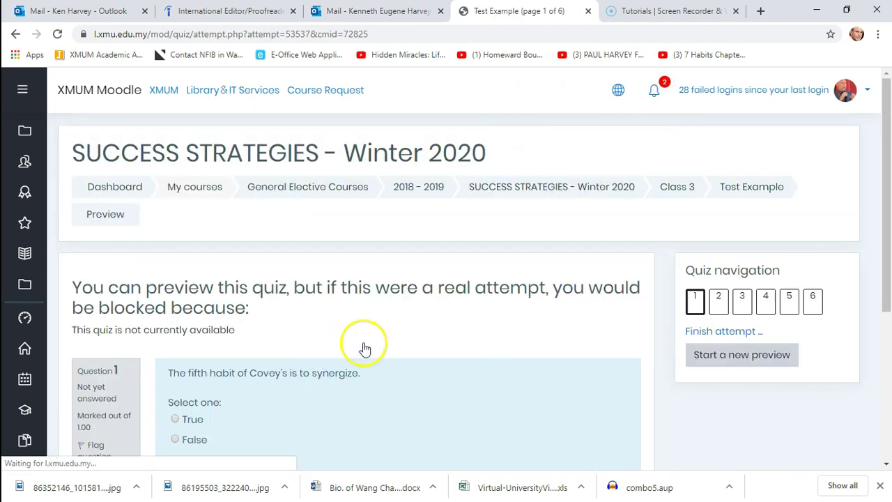
- Answer Question 1, on Covey's fifth habit, with False and continue to the next page
drag(889, 217, 889, 283)
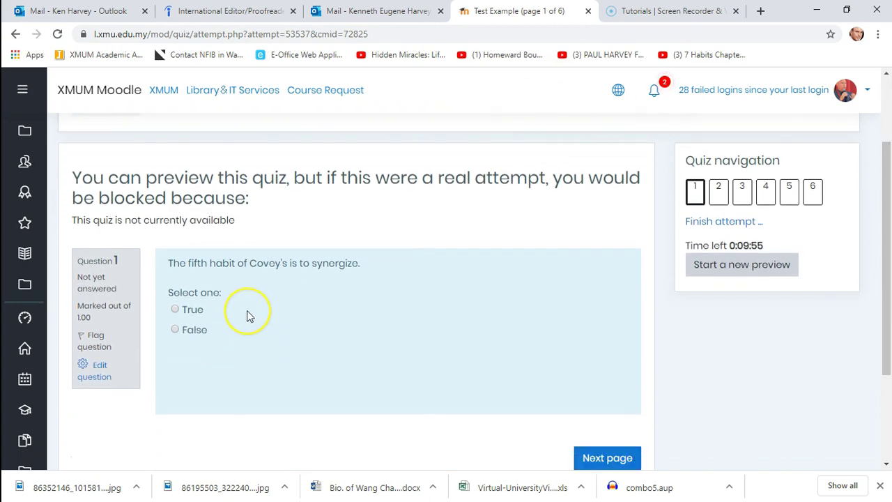
click(175, 330)
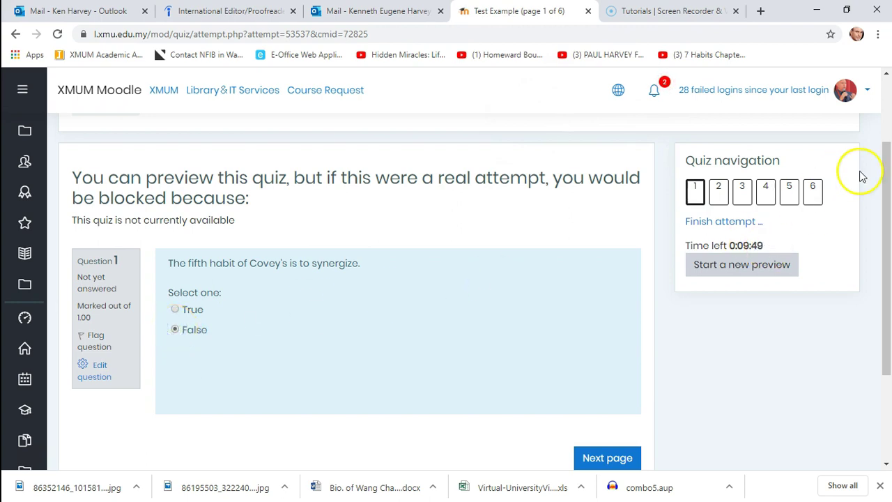
drag(888, 209, 889, 265)
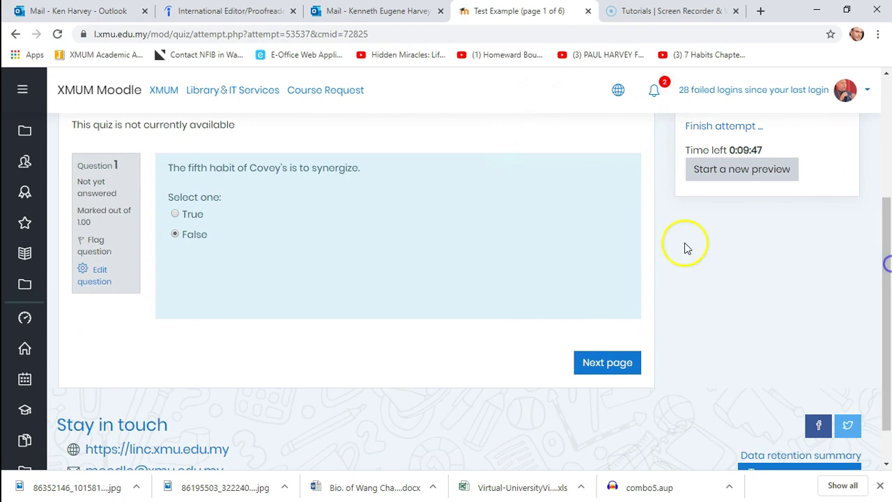
click(605, 367)
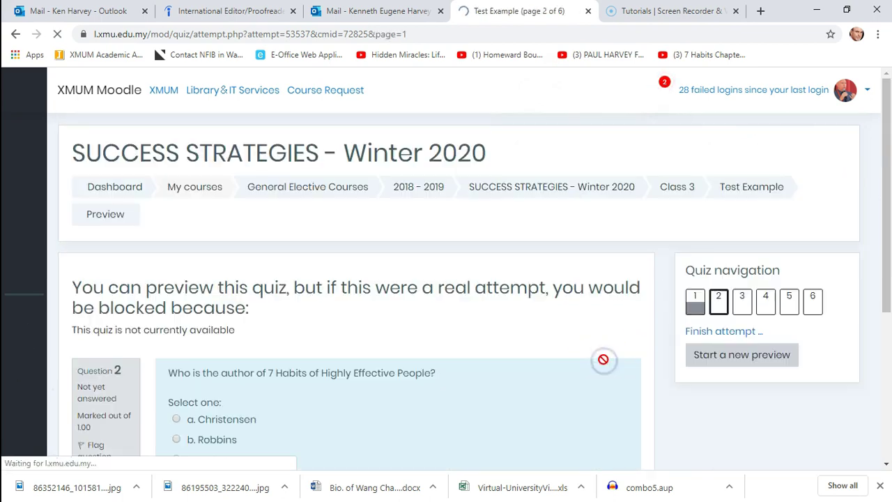
- Answer Question 2, on the author of 7 Habits, with "Christensen" and continue to the next page
drag(884, 84, 888, 154)
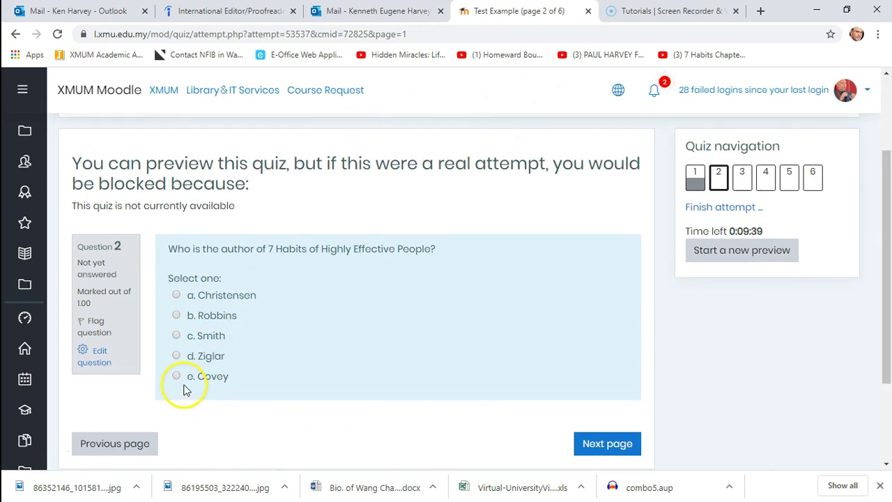
click(177, 296)
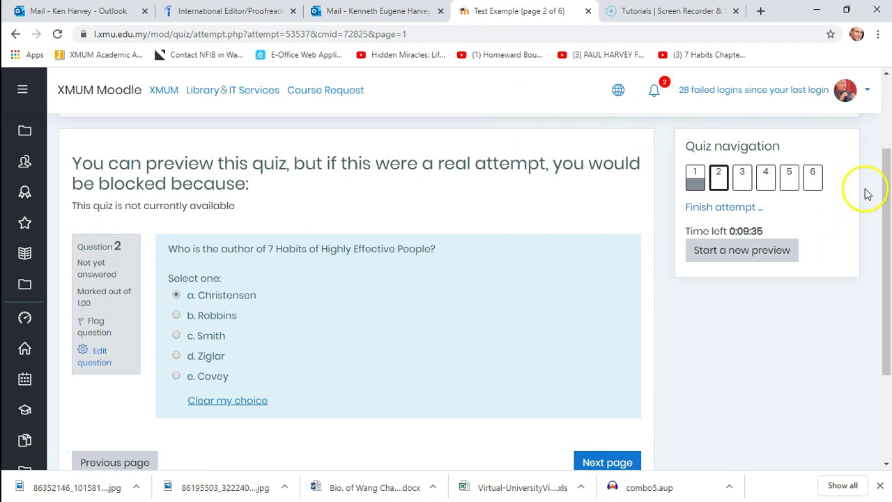
drag(886, 210, 887, 298)
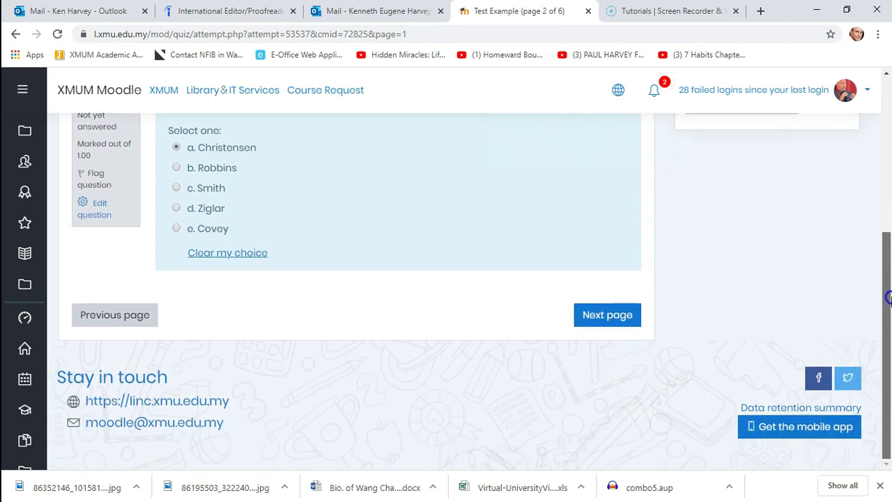
click(603, 314)
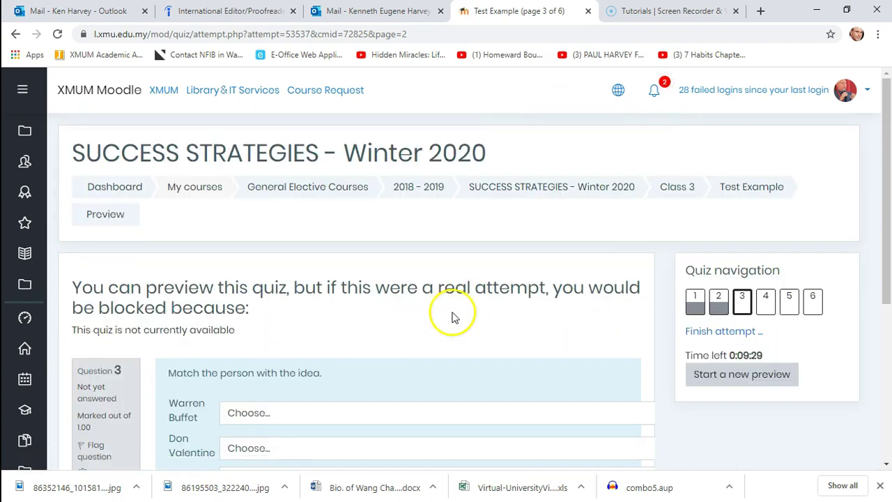
- In Question 3, match Warren Buffet with the 102-year company plan and Don Valentine with selecting employees for intelligence, initiative and integrity
drag(887, 153, 886, 245)
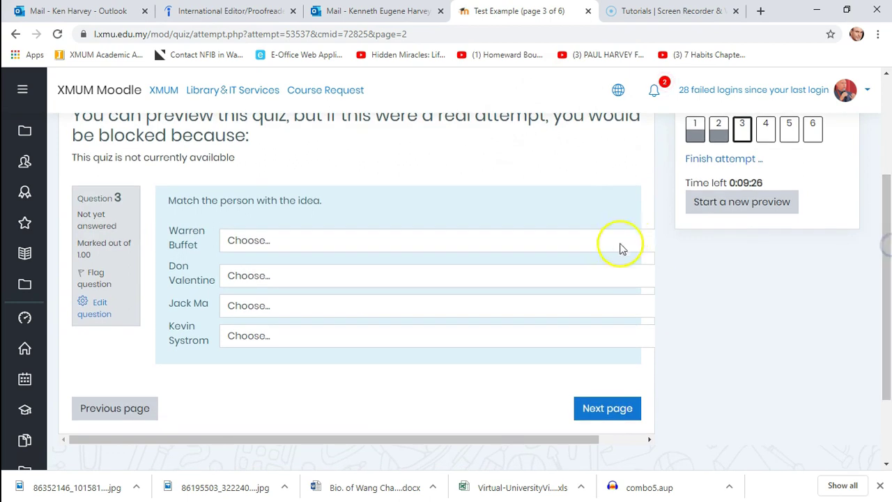
click(258, 242)
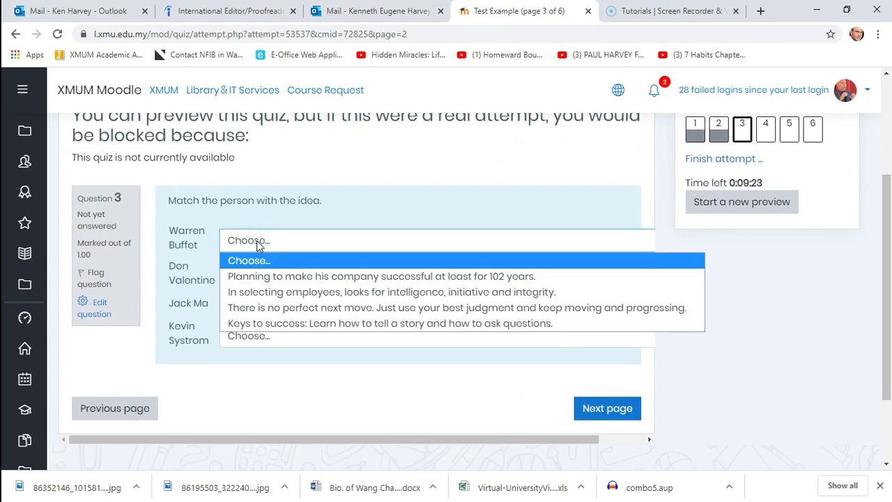
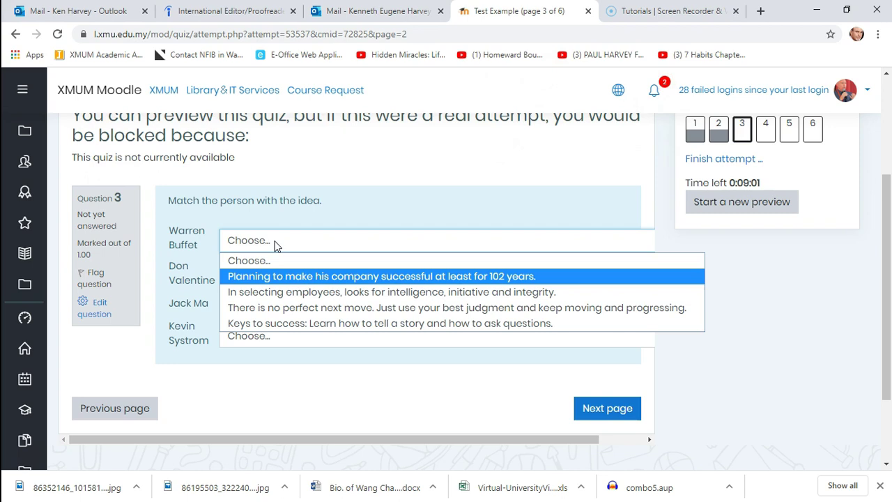
click(248, 276)
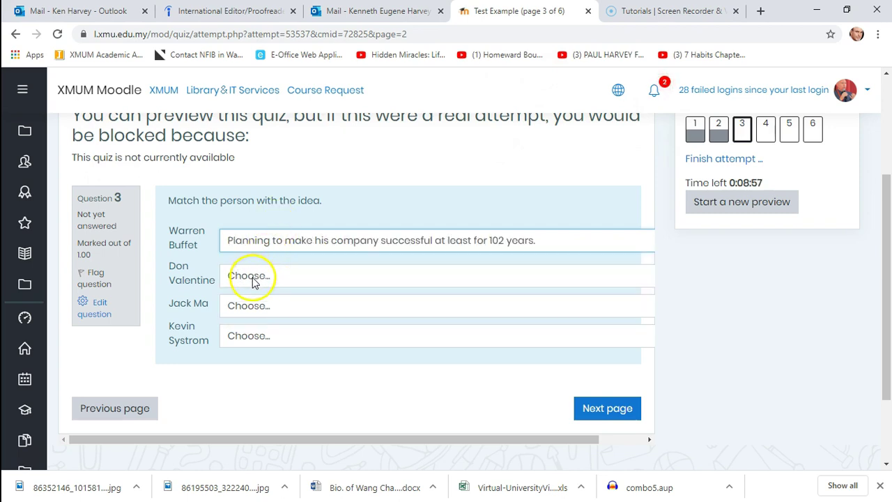
click(245, 275)
click(254, 328)
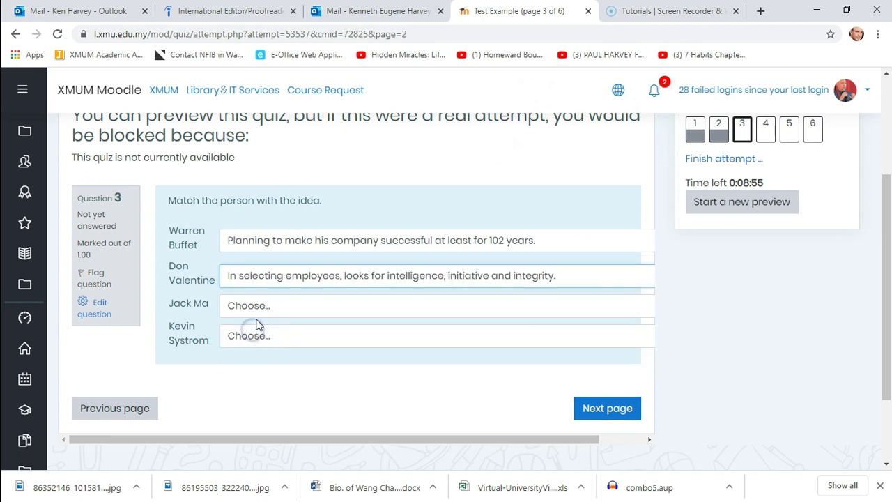
- Match Jack Ma with "There is no perfect next move" and Kevin Systrom with "Keys to success", and continue to the next page
click(258, 306)
click(265, 374)
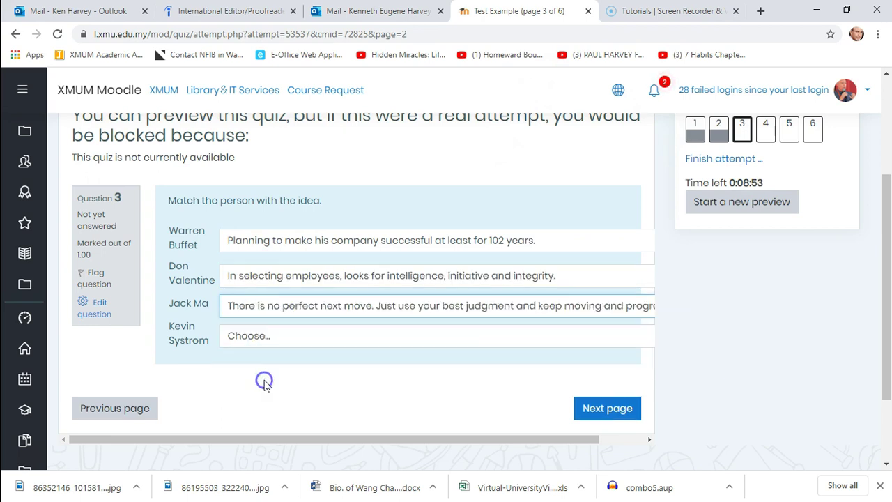
click(273, 344)
click(269, 418)
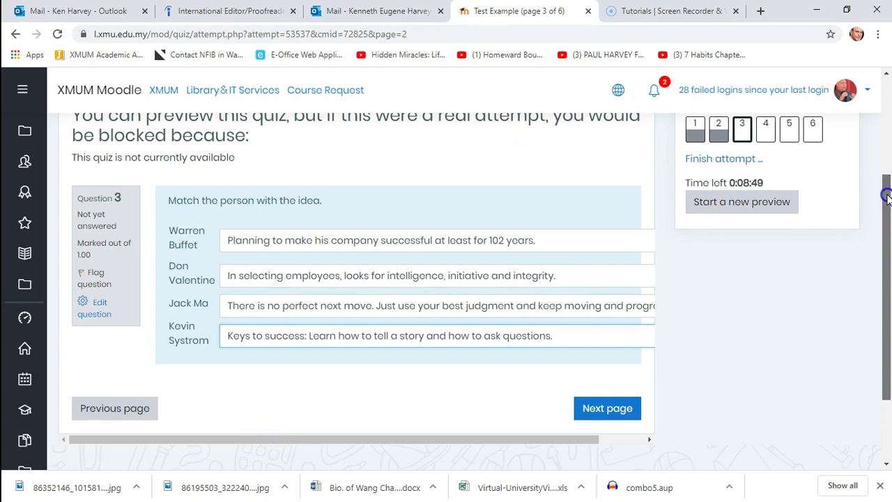
drag(886, 195, 888, 240)
click(608, 326)
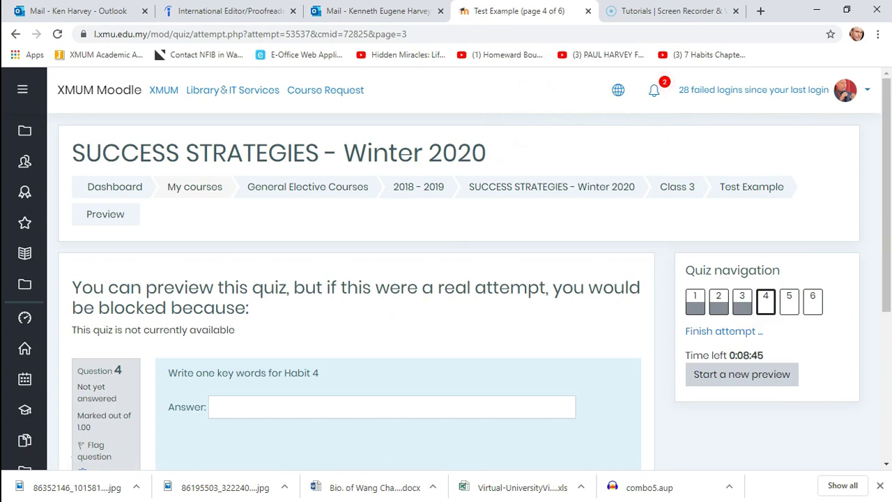
- Answer Question 4, on key words for Habit 4, with "Win" and continue to the next page
scroll(889, 127, down, 2)
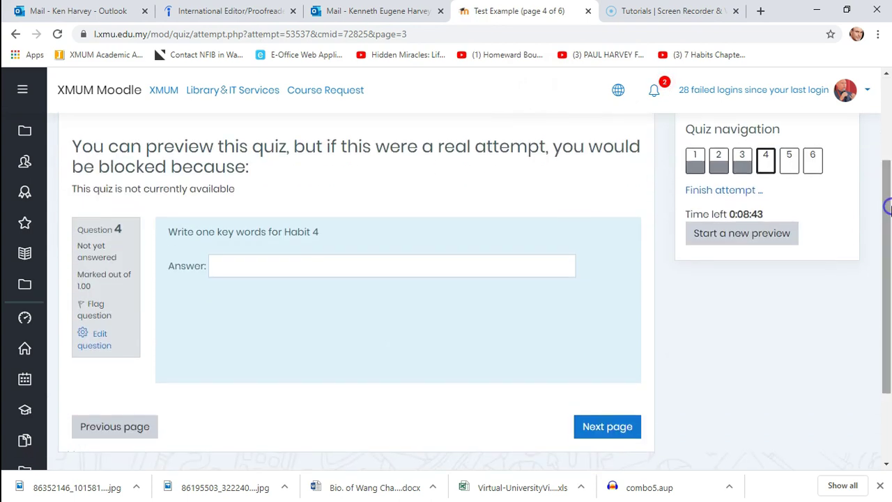
click(309, 264)
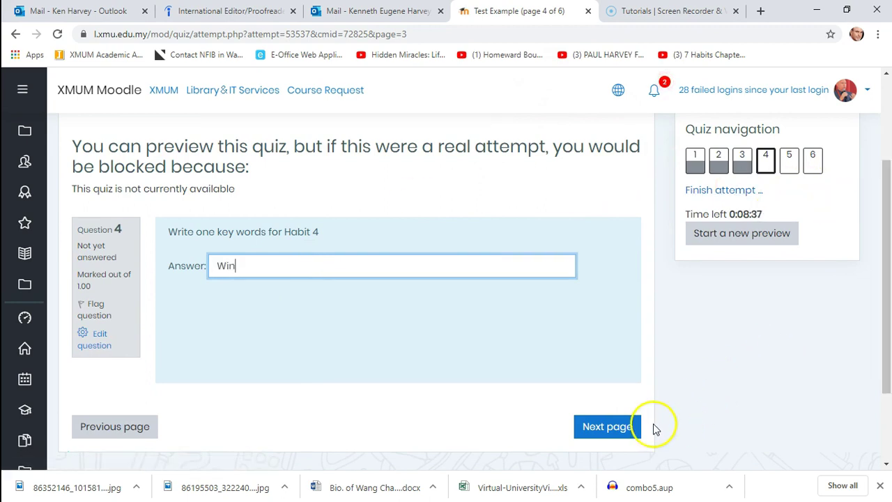
click(600, 426)
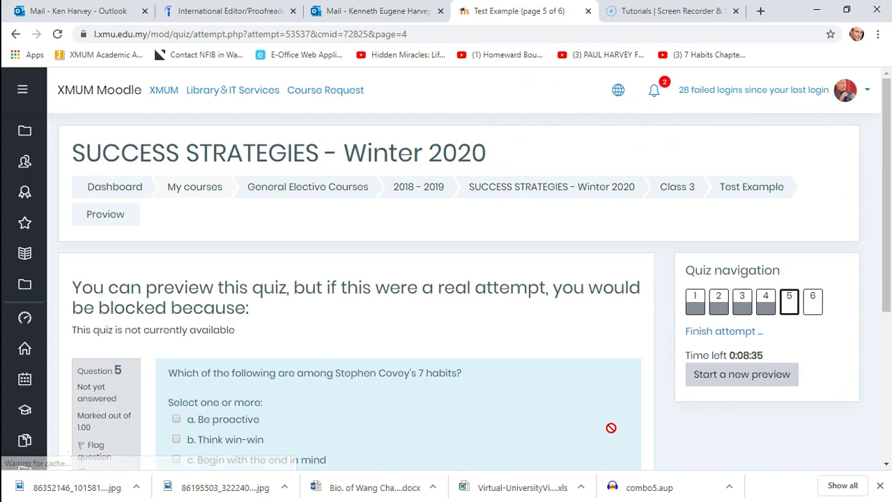
- Select only "Never give up!" as the answer to Question 5 and continue to the next page
drag(887, 171, 887, 285)
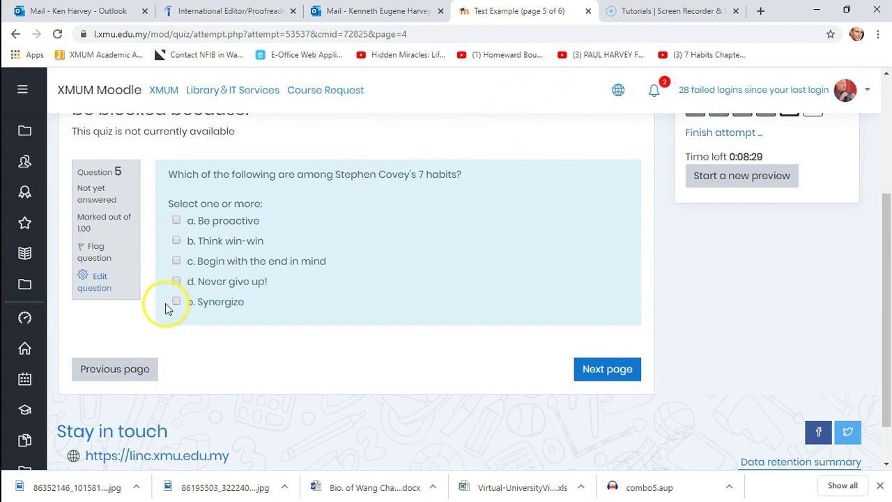
click(175, 281)
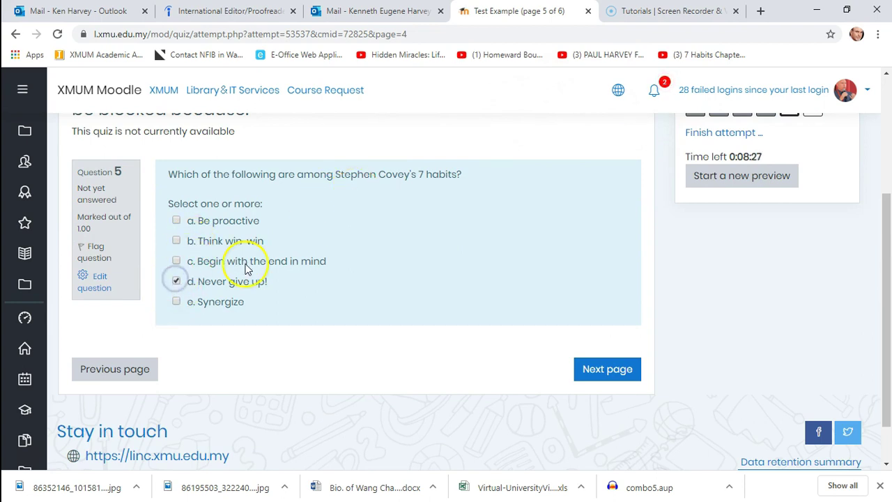
click(624, 369)
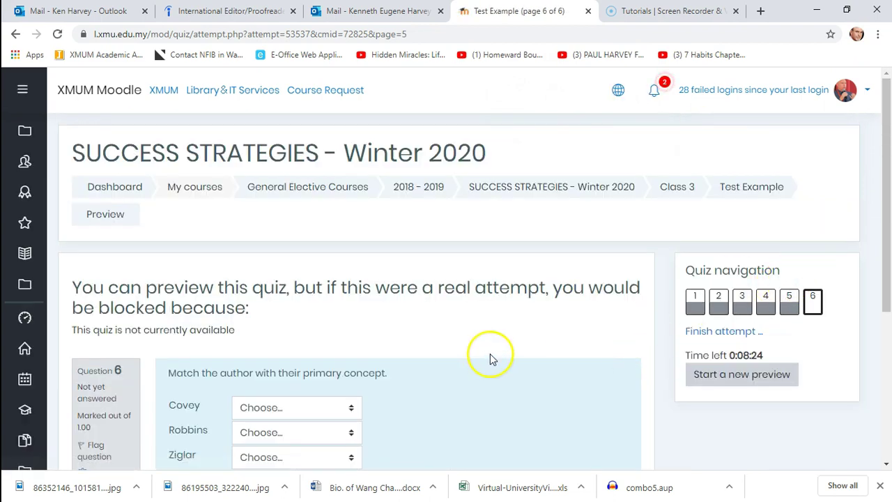
- In Question 6, match Covey with "7 Habits" and Robbins with "Visualizing"
scroll(885, 170, down, 2)
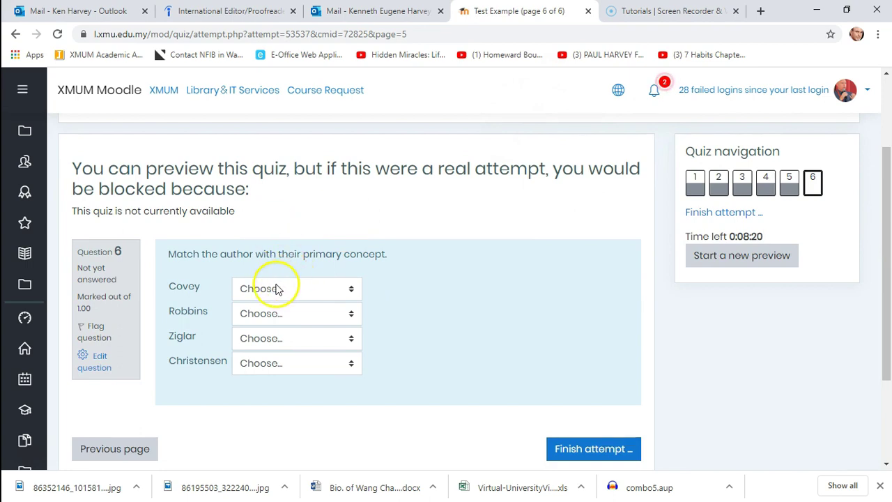
click(277, 289)
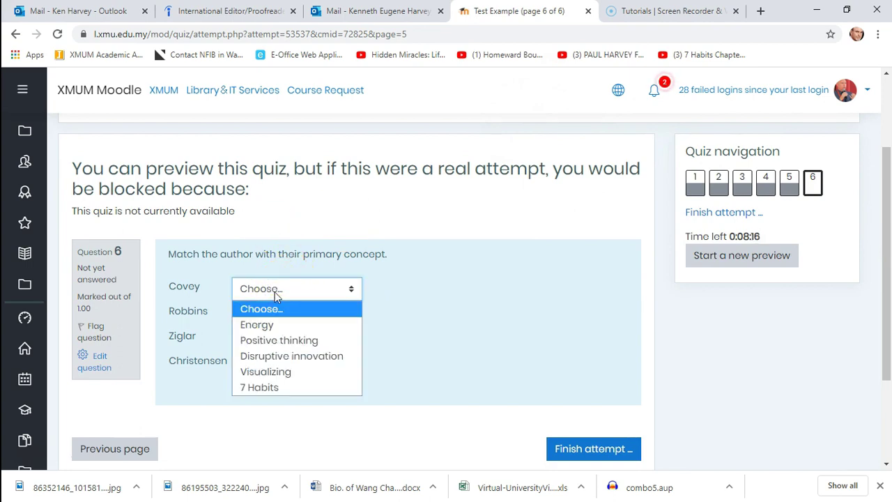
click(270, 389)
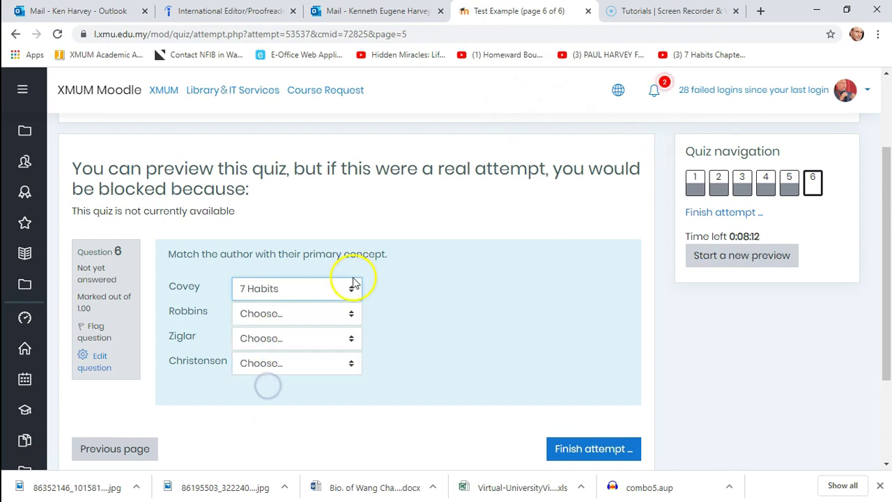
click(348, 319)
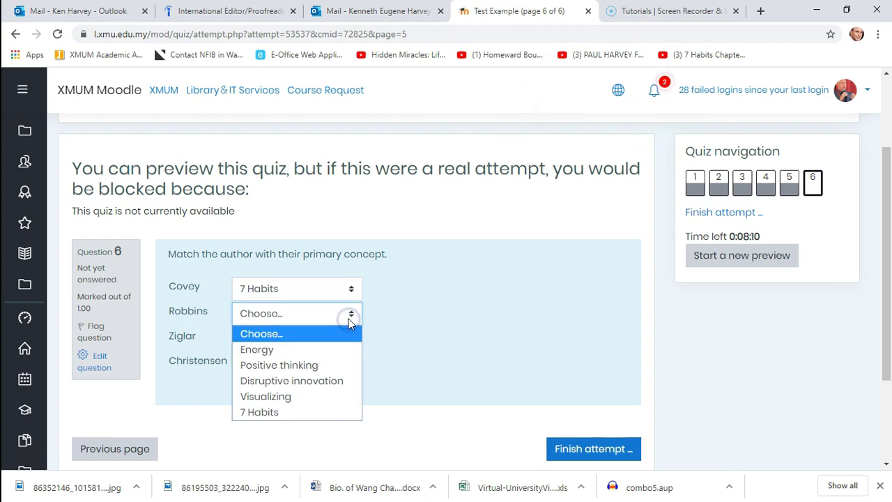
click(294, 395)
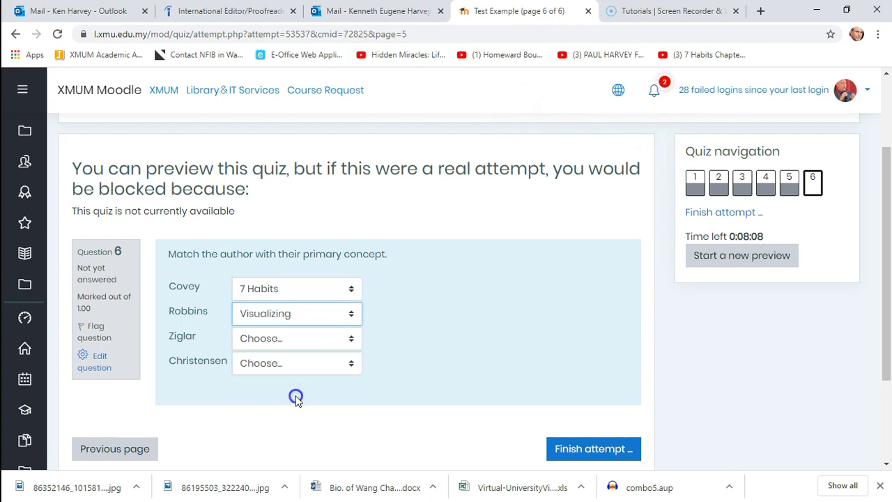
- Match Ziglar with "Positive thinking" and Christensen with "Disruptive innovation" in Question 6
click(319, 340)
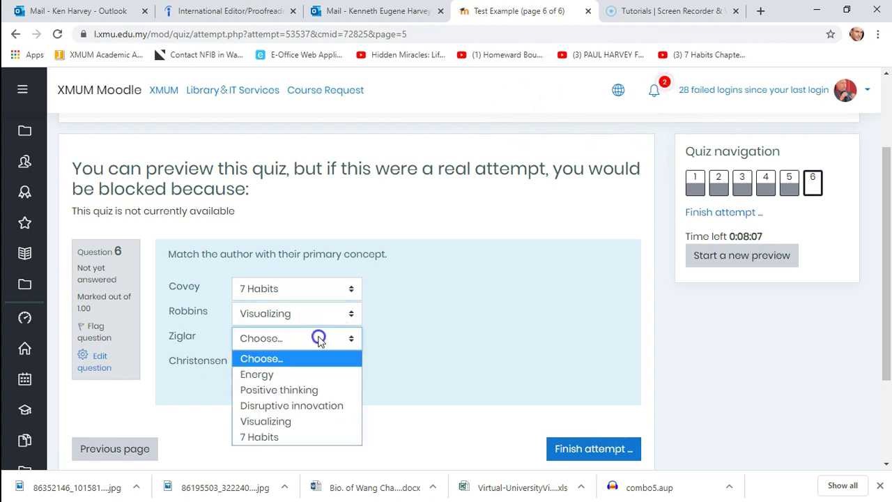
click(300, 390)
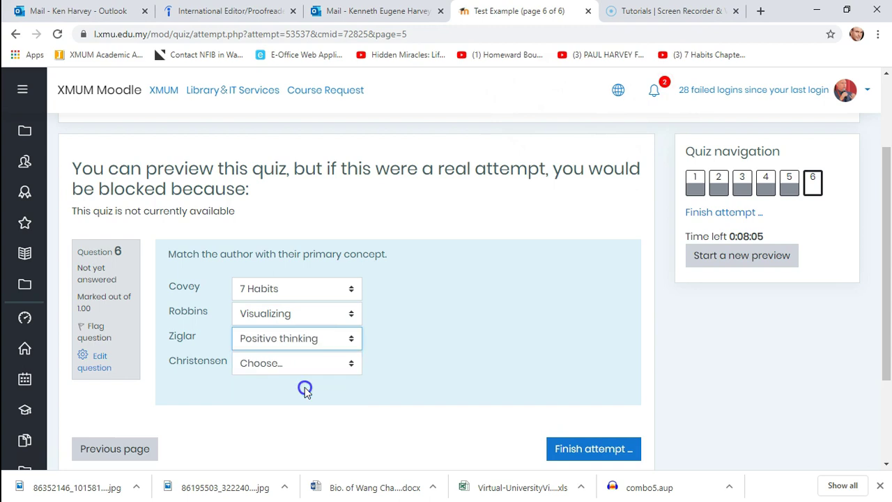
click(349, 363)
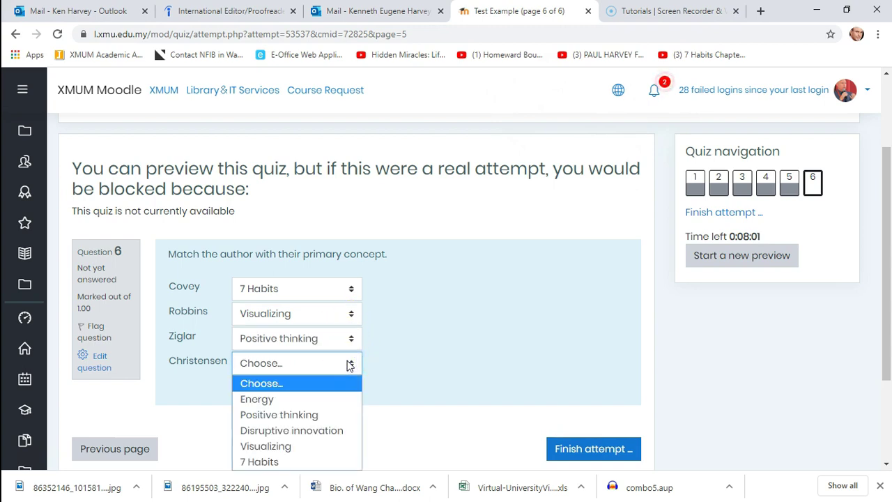
click(315, 431)
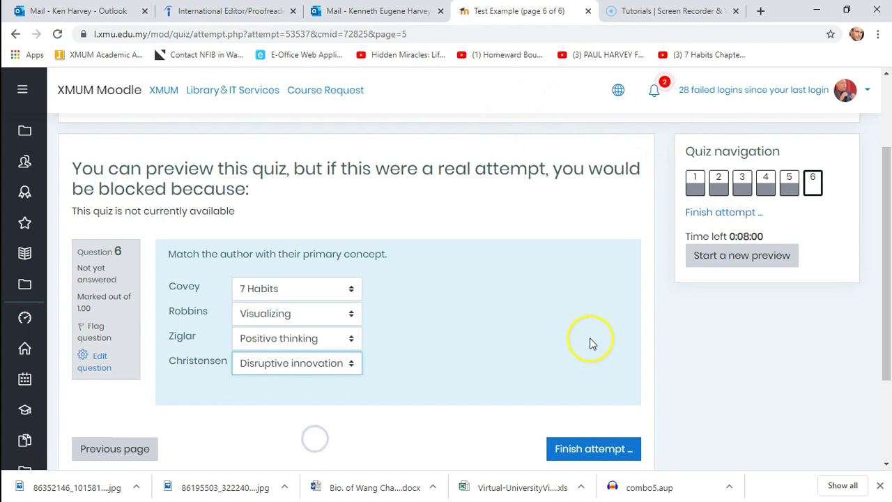
- Finish the quiz attempt and submit all answers, confirming the submission
click(597, 450)
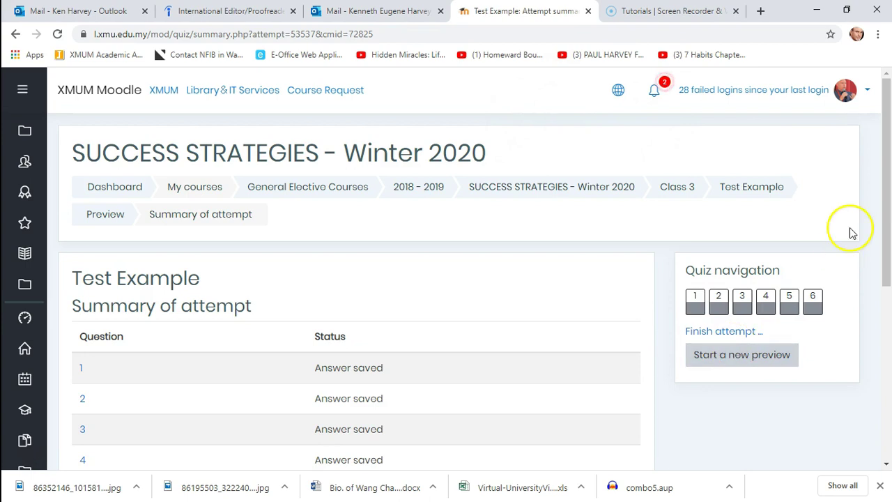
drag(890, 178, 887, 320)
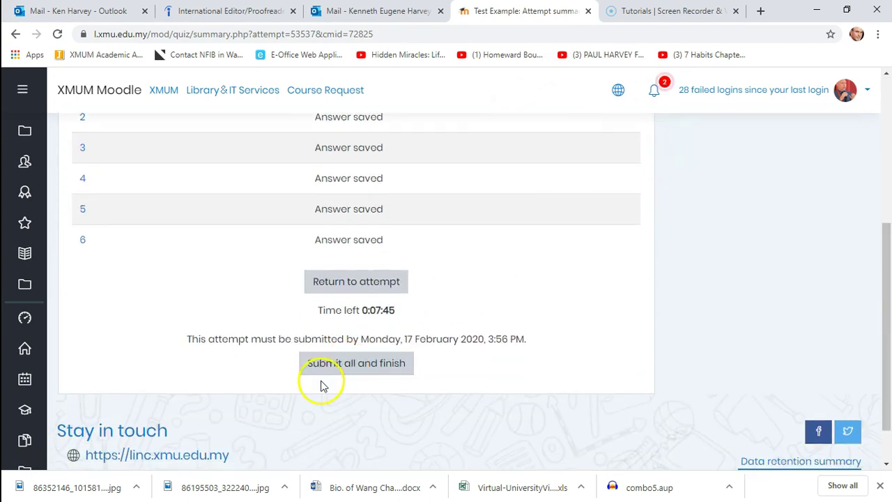
click(356, 365)
click(387, 364)
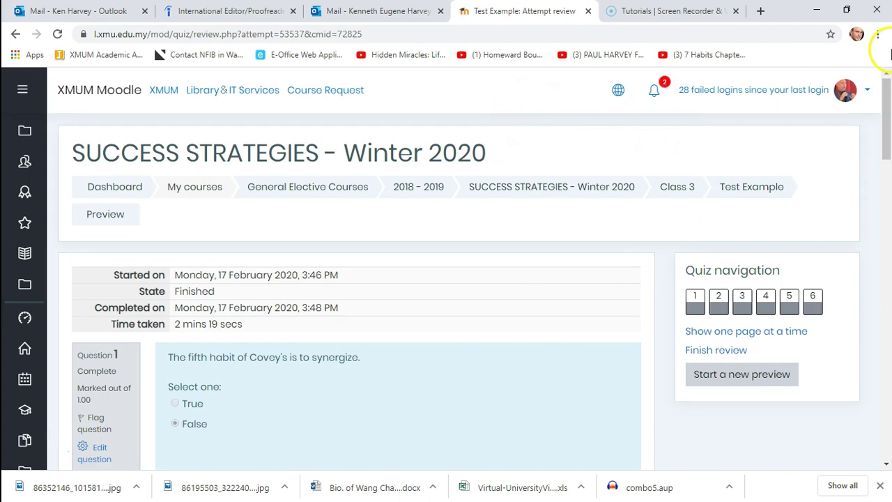
- Review the submitted attempt from Question 1 through Question 6, comparing the given answers with the correct ones
drag(887, 94, 888, 124)
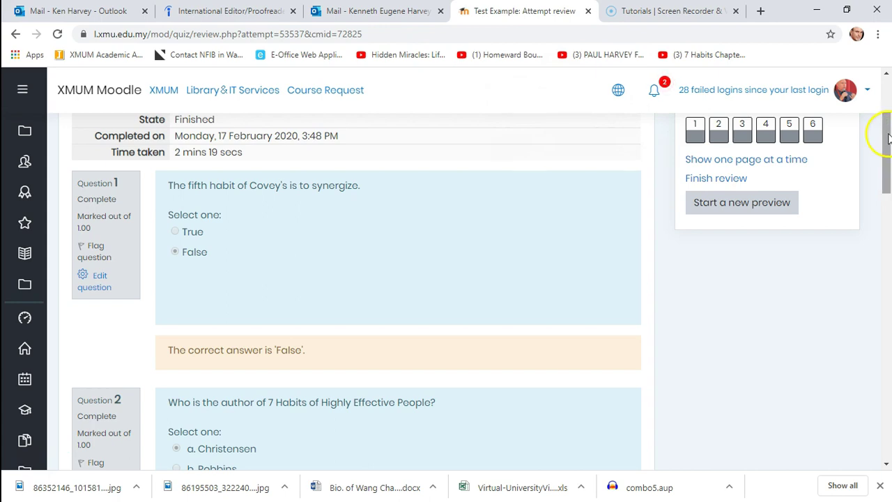
drag(887, 138, 887, 236)
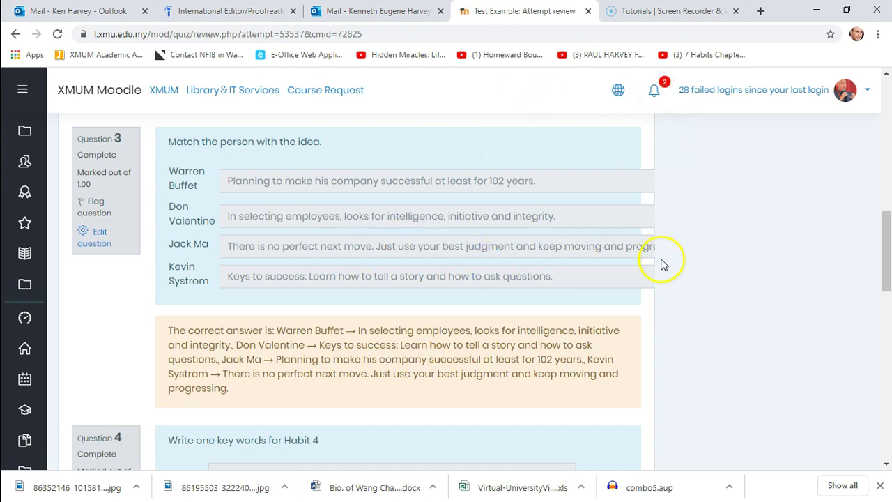
mouse_move(889, 219)
mouse_down()
mouse_move(888, 276)
mouse_move(885, 224)
mouse_up()
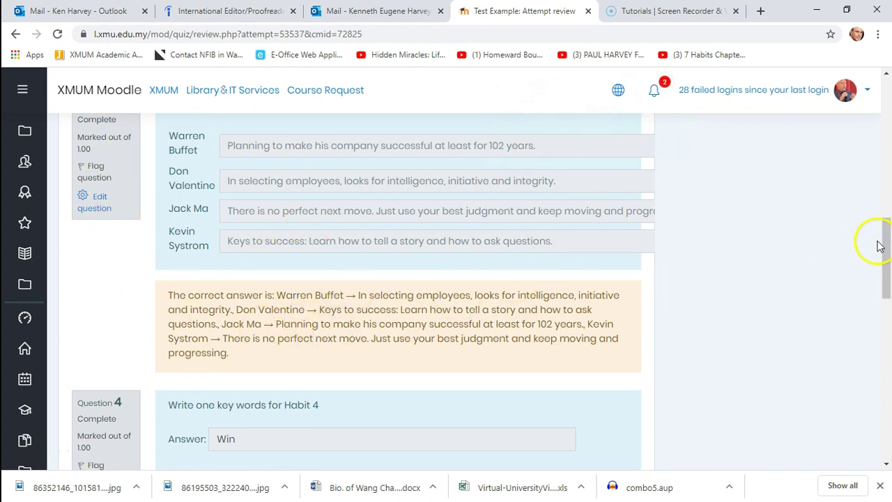
drag(886, 243, 889, 396)
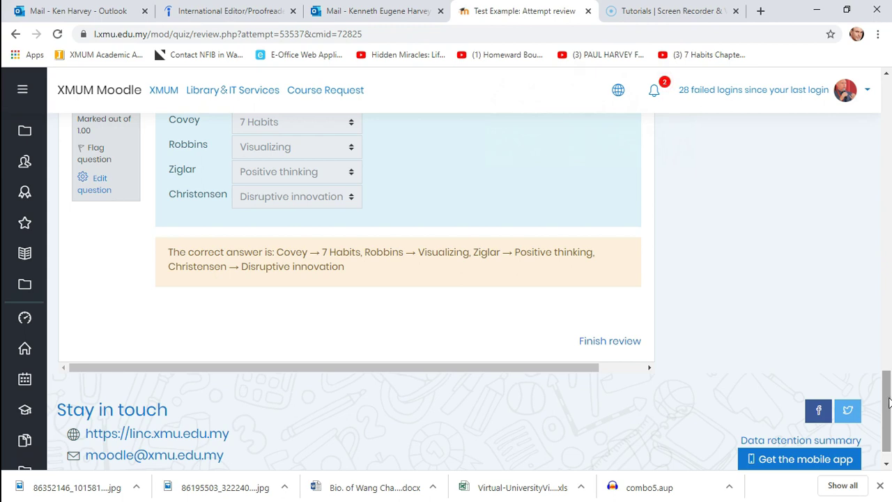
drag(889, 404, 839, 166)
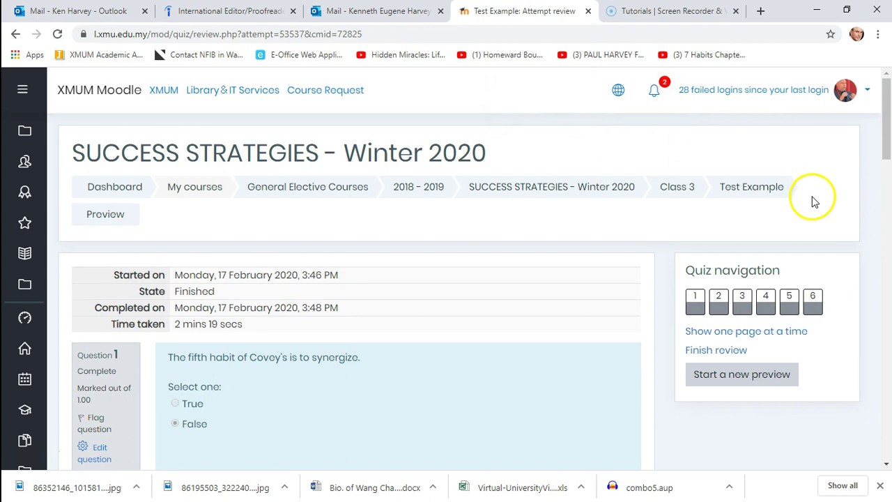
- Start a new preview attempt of the timed quiz and submit it with every question left unanswered
click(722, 376)
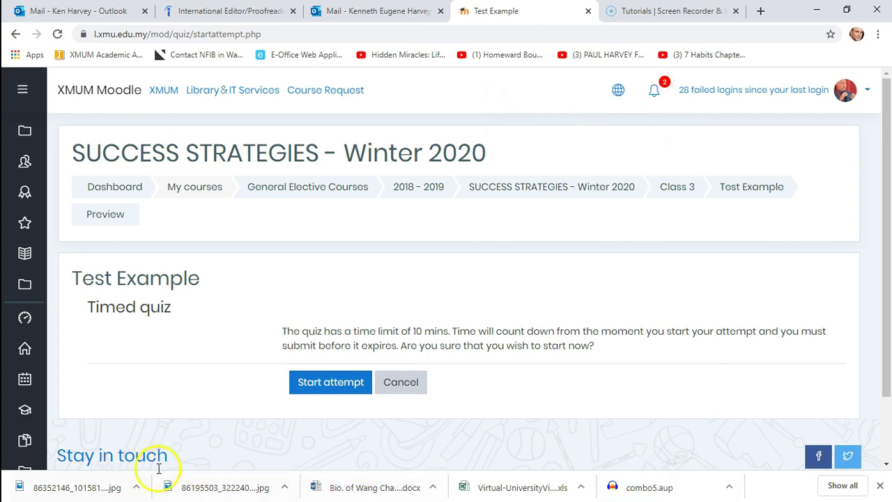
click(323, 384)
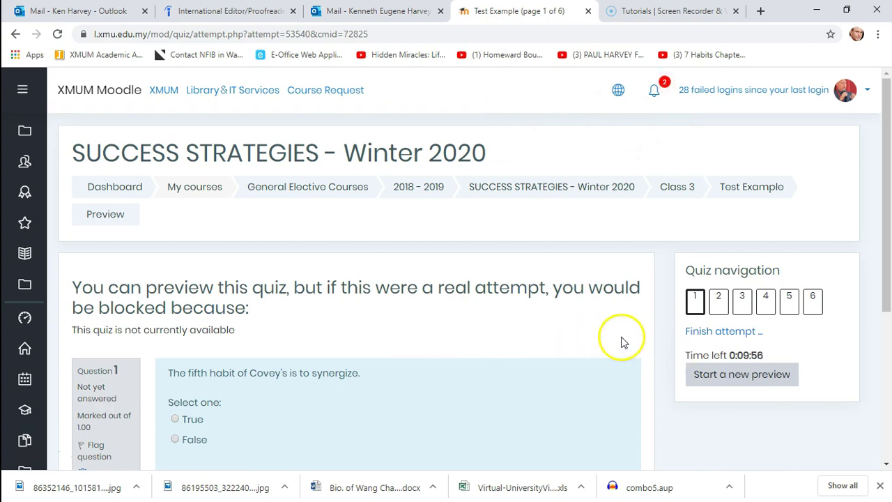
click(709, 336)
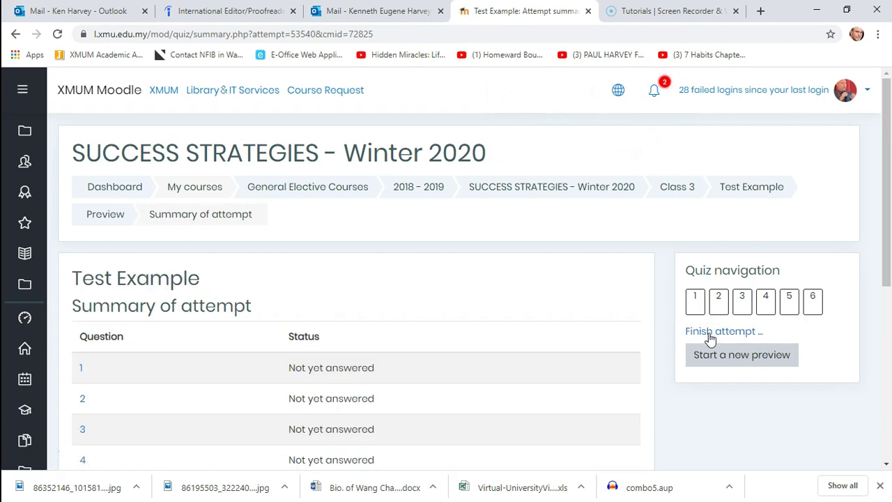
click(888, 363)
drag(888, 363, 888, 413)
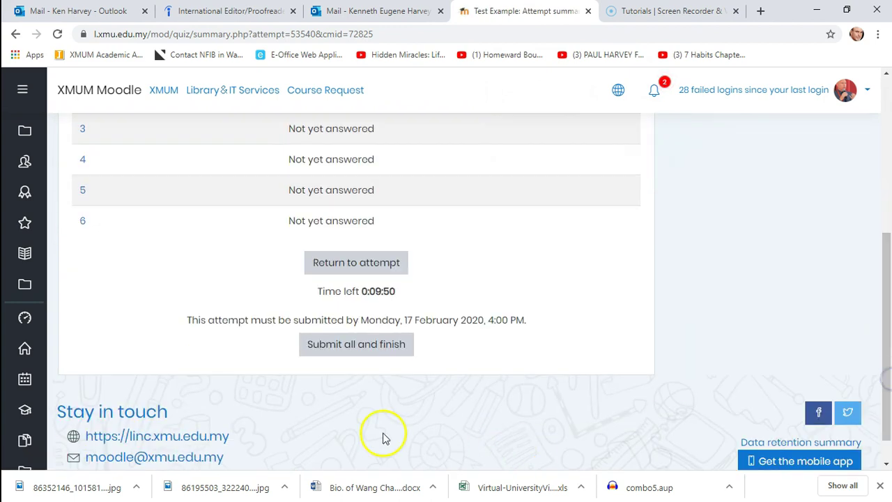
click(382, 348)
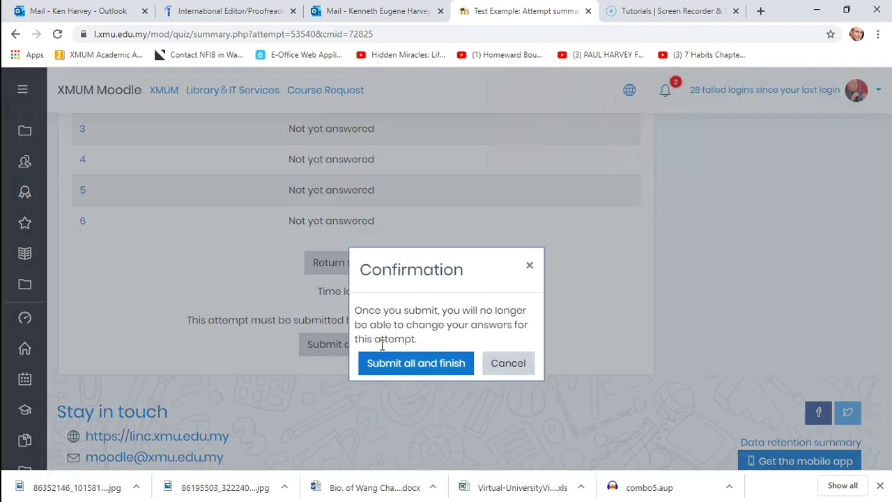
click(400, 366)
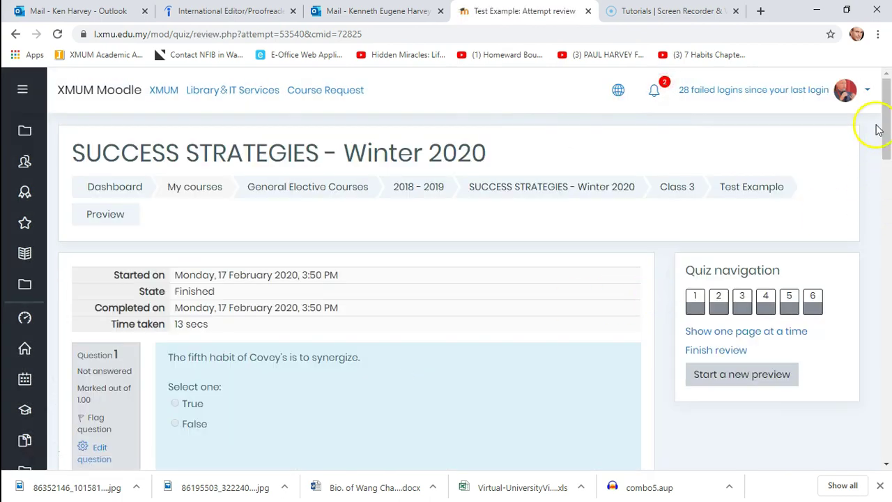
- Check the print preview of the unanswered attempt's review page, and close it without printing
drag(887, 98, 888, 48)
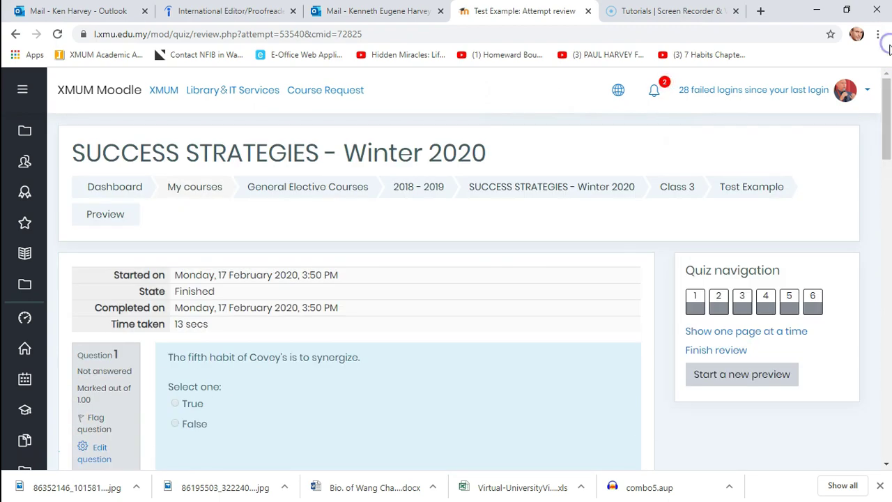
key(ctrl+p)
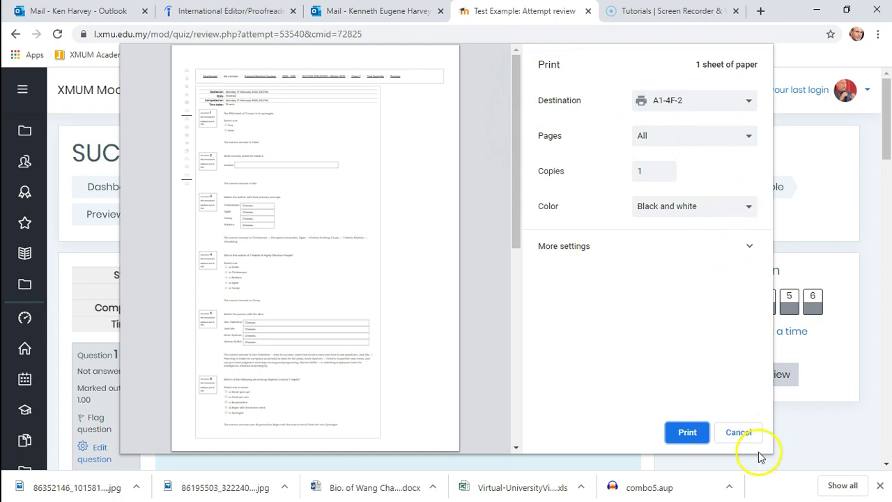
click(738, 433)
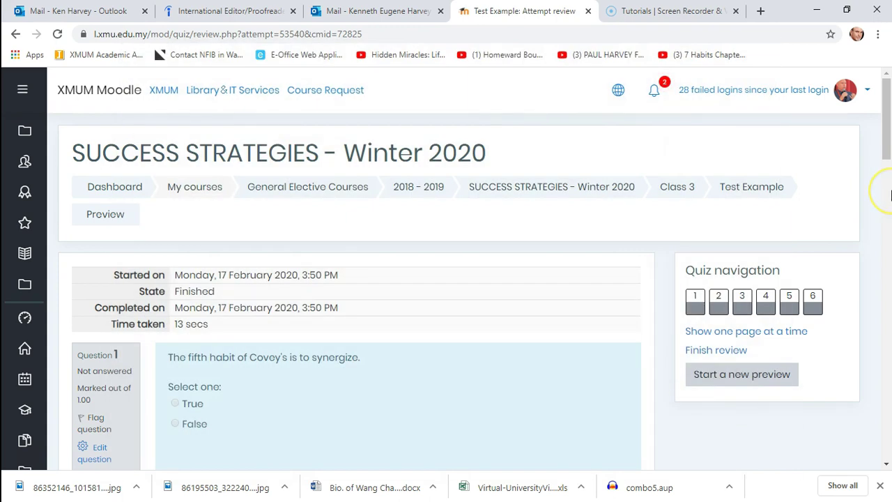